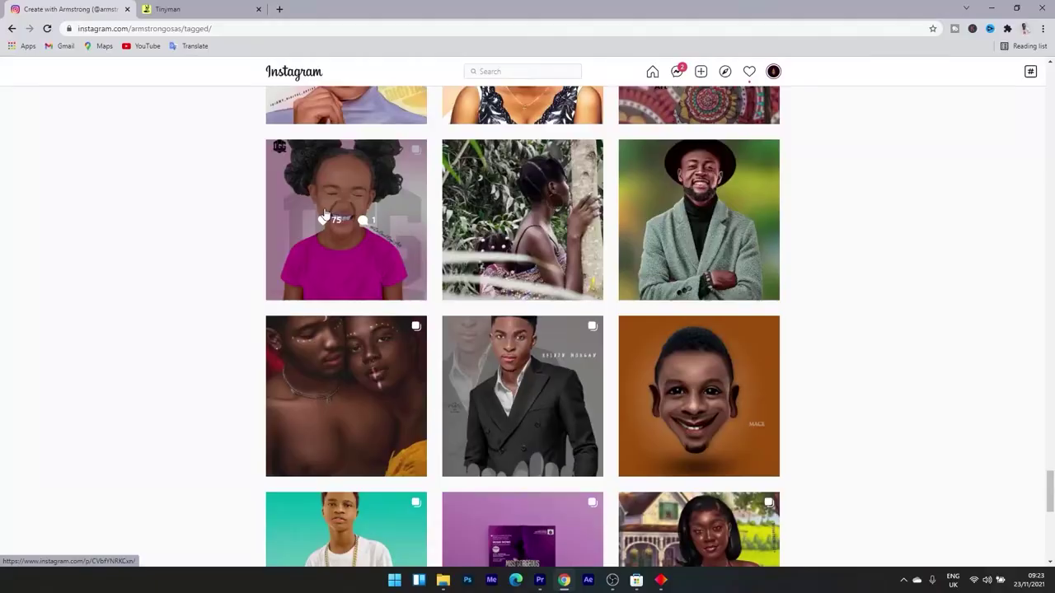
Paint red guide strokes on Layer 2 across the forehead, temples, nose, cheek and chin.
{"action": "left_click", "coordinate": [328, 214]}
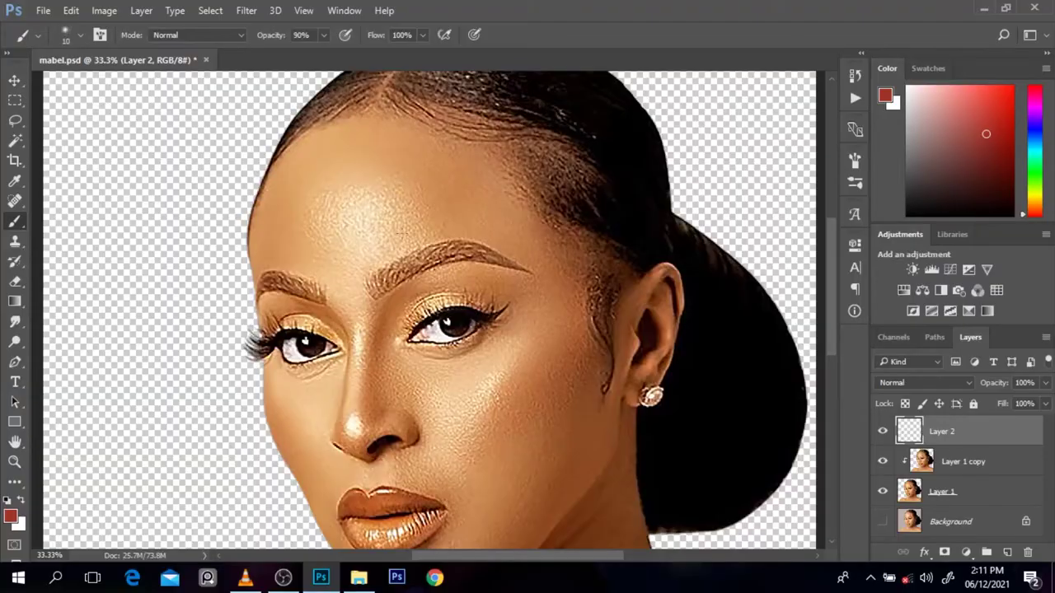
{"action": "left_click_drag", "start_coordinate": [381, 239], "coordinate": [498, 208]}
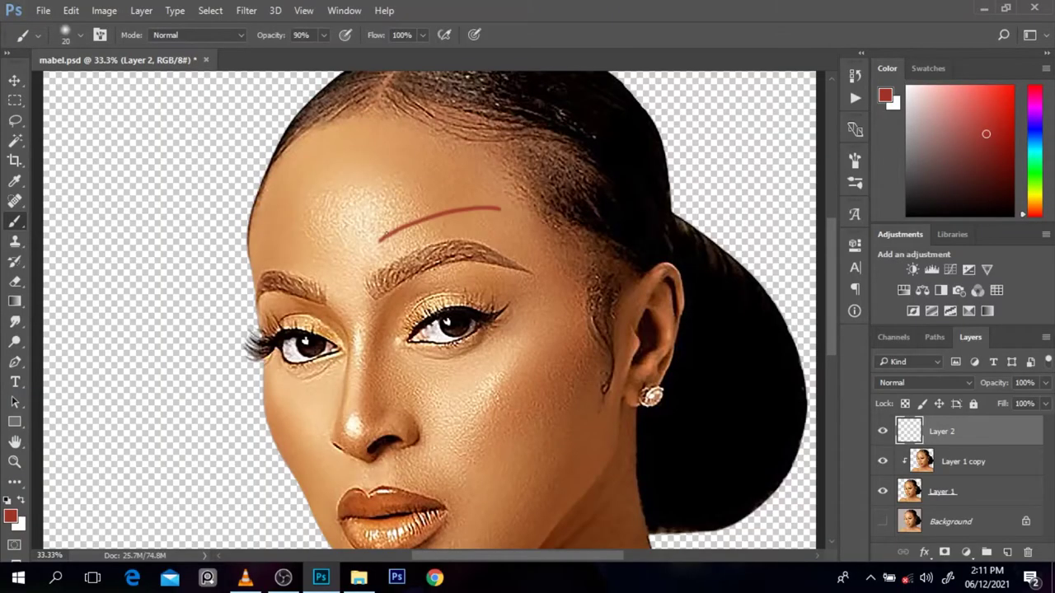
{"action": "left_click_drag", "start_coordinate": [394, 154], "coordinate": [465, 198]}
{"action": "left_click_drag", "start_coordinate": [306, 176], "coordinate": [310, 265]}
{"action": "left_click_drag", "start_coordinate": [280, 196], "coordinate": [290, 264]}
{"action": "mouse_move", "coordinate": [370, 328]}
{"action": "left_mouse_down"}
{"action": "mouse_move", "coordinate": [362, 425]}
{"action": "mouse_move", "coordinate": [341, 443]}
{"action": "left_mouse_up"}
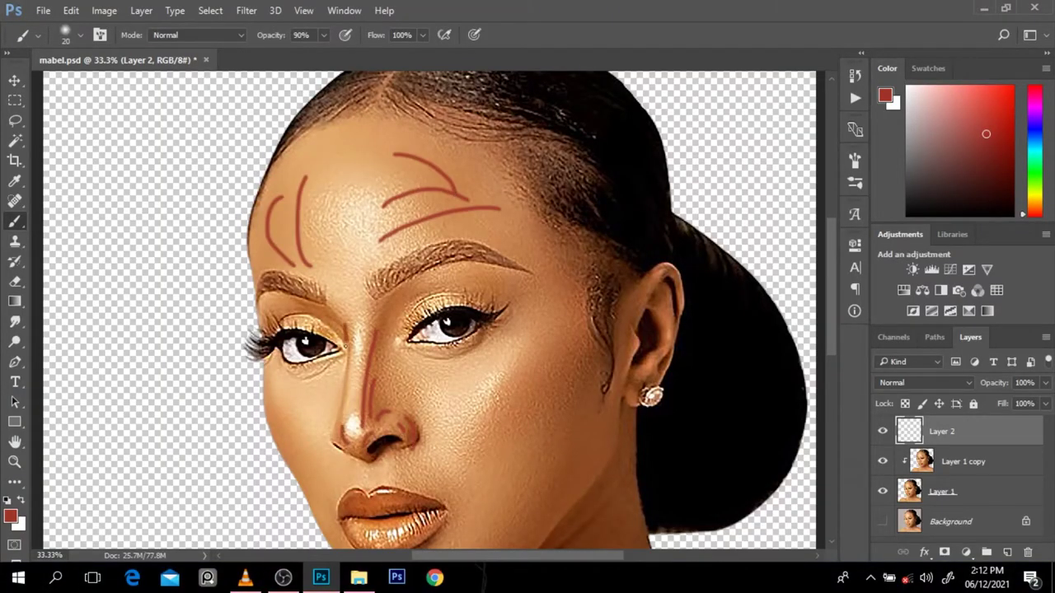
{"action": "left_click_drag", "start_coordinate": [527, 342], "coordinate": [462, 411]}
{"action": "left_click_drag", "start_coordinate": [519, 359], "coordinate": [472, 431]}
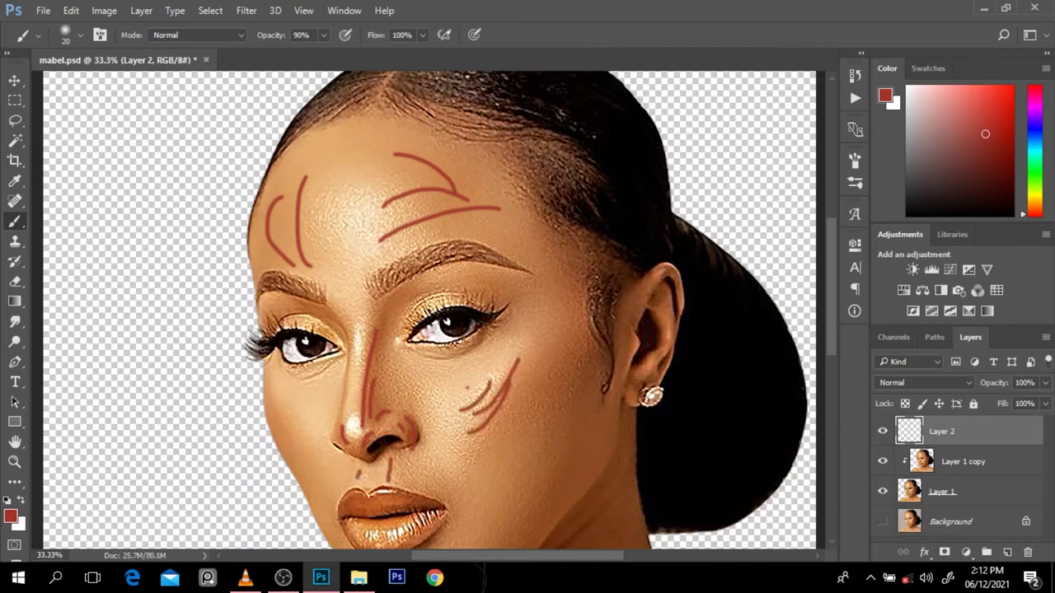
{"action": "scroll", "coordinate": [583, 432], "scroll_direction": "down", "scroll_amount": 3}
{"action": "left_click_drag", "start_coordinate": [387, 474], "coordinate": [416, 478]}
{"action": "left_click_drag", "start_coordinate": [386, 483], "coordinate": [421, 485]}
{"action": "left_click_drag", "start_coordinate": [540, 391], "coordinate": [488, 458]}
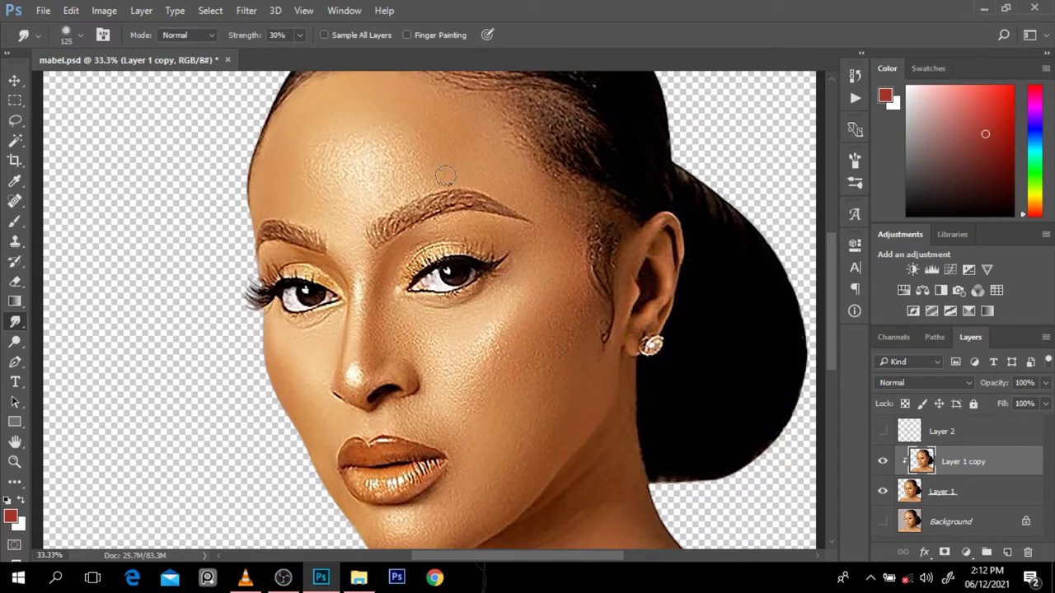
Set the Smudge brush to 150 px and smudge the forehead highlight smooth.
{"action": "key", "text": "bracketright"}
{"action": "scroll", "coordinate": [454, 169], "scroll_direction": "up", "scroll_amount": 2}
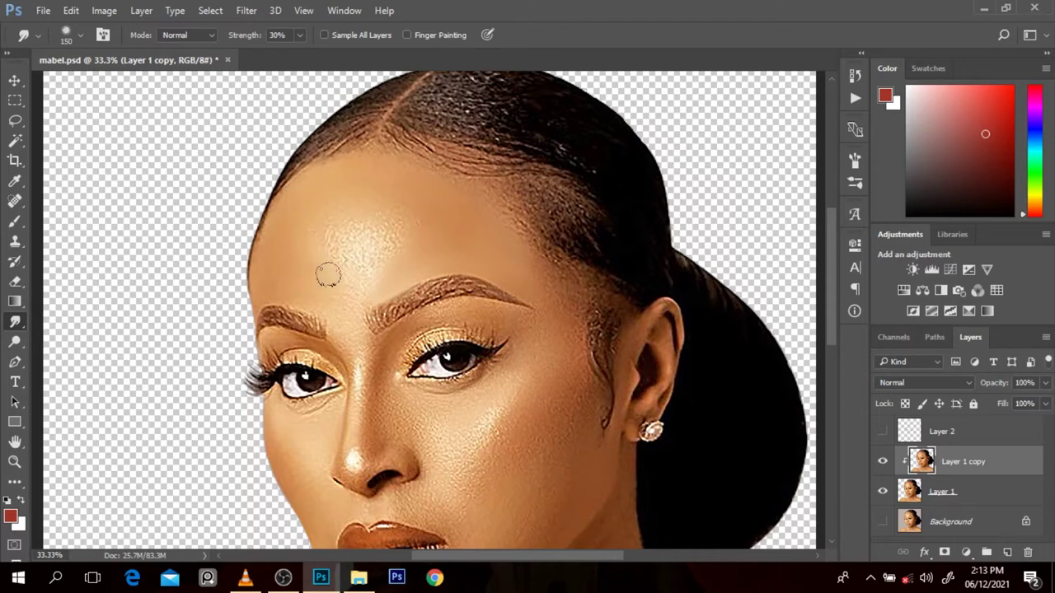
{"action": "key", "text": "bracketleft"}
{"action": "key", "text": "bracketleft"}
{"action": "key", "text": "bracketright"}
{"action": "key", "text": "bracketright"}
{"action": "mouse_move", "coordinate": [371, 261]}
{"action": "left_mouse_down"}
{"action": "mouse_move", "coordinate": [353, 286]}
{"action": "mouse_move", "coordinate": [369, 259]}
{"action": "mouse_move", "coordinate": [350, 276]}
{"action": "mouse_move", "coordinate": [411, 251]}
{"action": "left_mouse_up"}
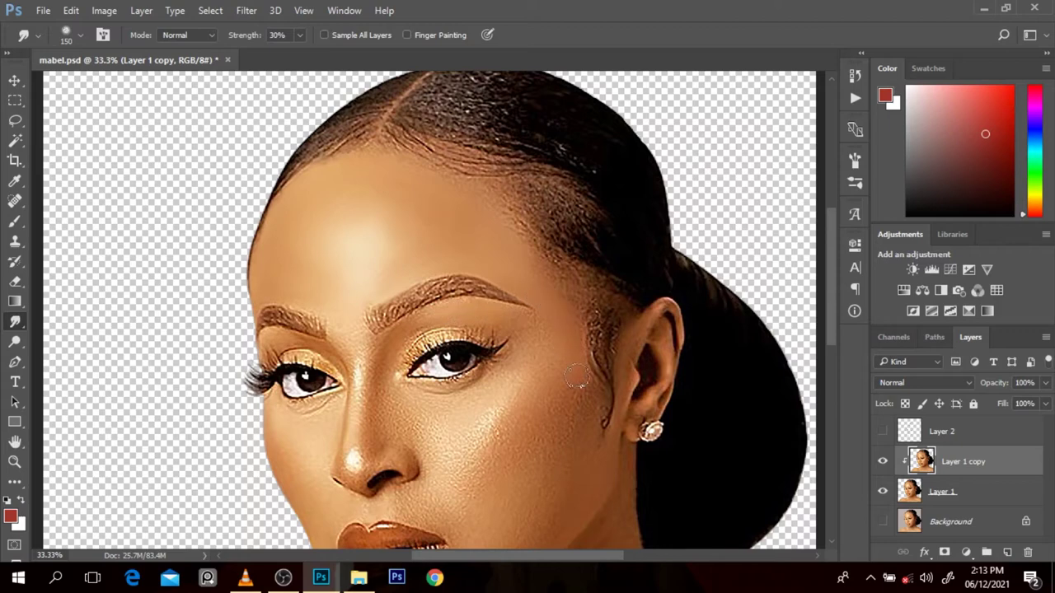
{"action": "scroll", "coordinate": [507, 363], "scroll_direction": "down", "scroll_amount": 2}
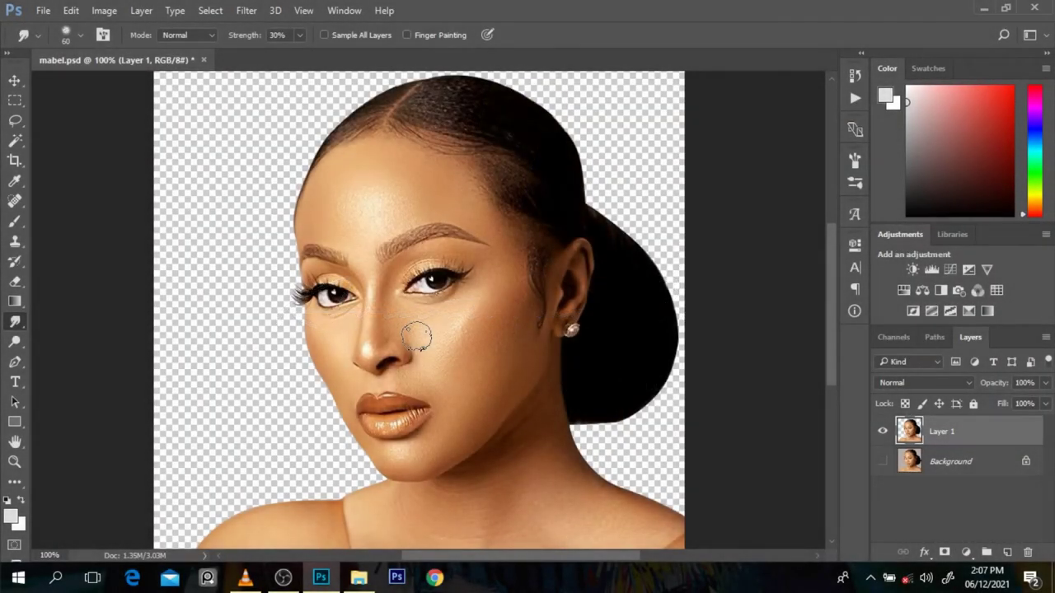
Enlarge the Smudge brush to 400 px at 30% strength and bring up the brush picker.
{"action": "key", "text": "bracketright"}
{"action": "key", "text": "bracketright"}
{"action": "key", "text": "bracketright"}
{"action": "key", "text": "bracketright"}
{"action": "key", "text": "bracketright"}
{"action": "key", "text": "bracketright"}
{"action": "key", "text": "bracketright"}
{"action": "key", "text": "bracketright"}
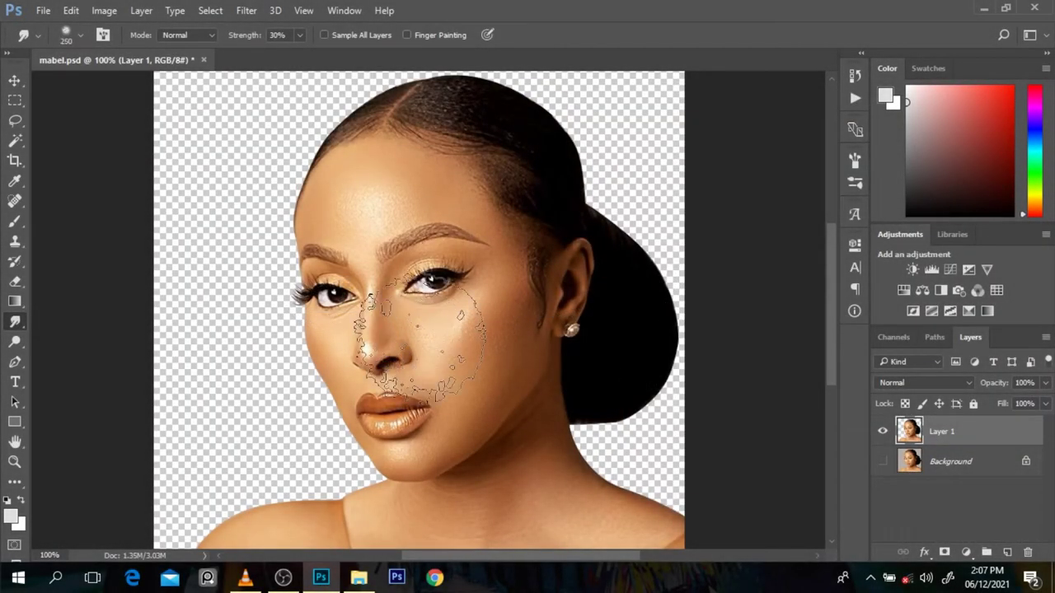
{"action": "key", "text": "bracketright"}
{"action": "key", "text": "bracketright"}
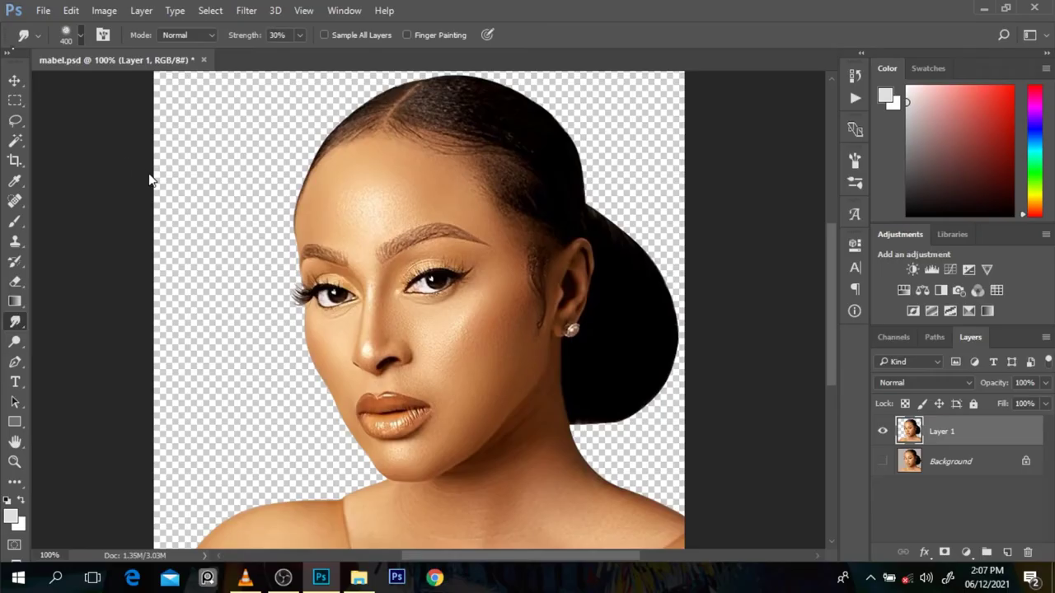
{"action": "right_click", "coordinate": [151, 180]}
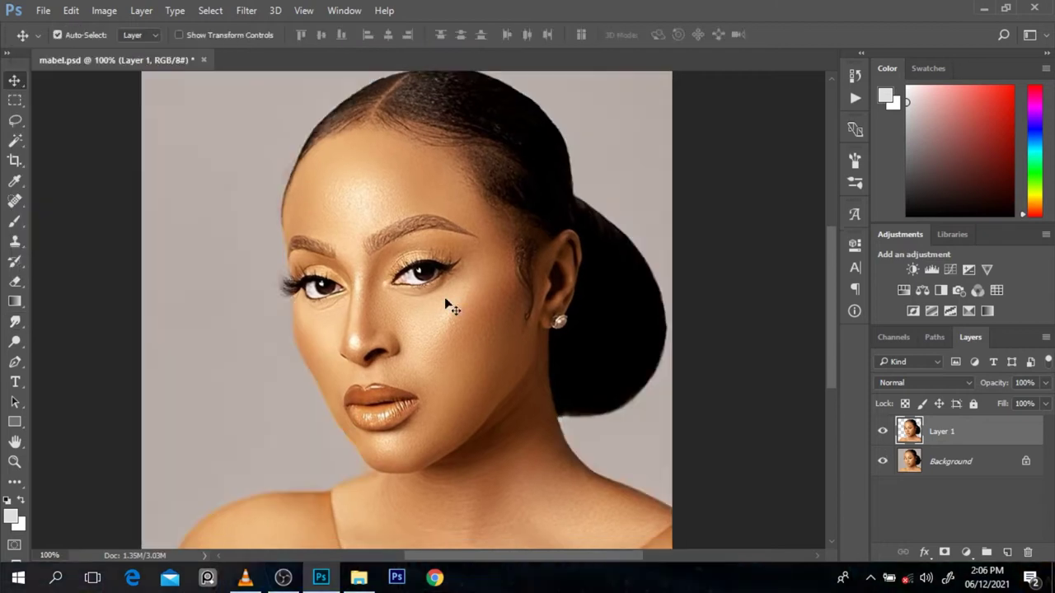
Zoom out, return to 100%, and hide the Background layer to reveal transparency.
{"action": "key", "text": "ctrl+minus"}
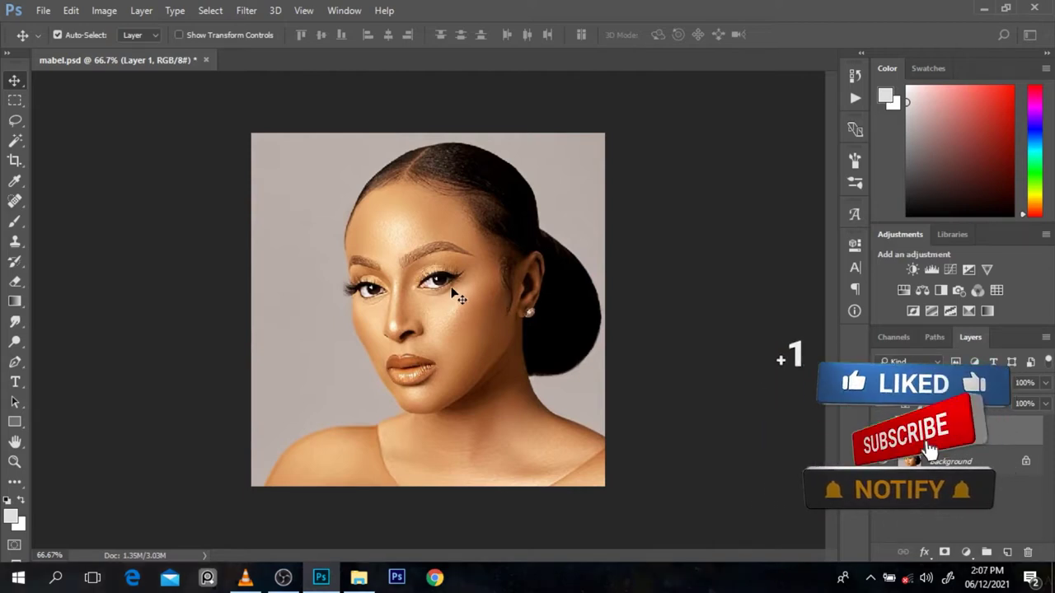
{"action": "key", "text": "ctrl"}
{"action": "key", "text": "ctrl+plus"}
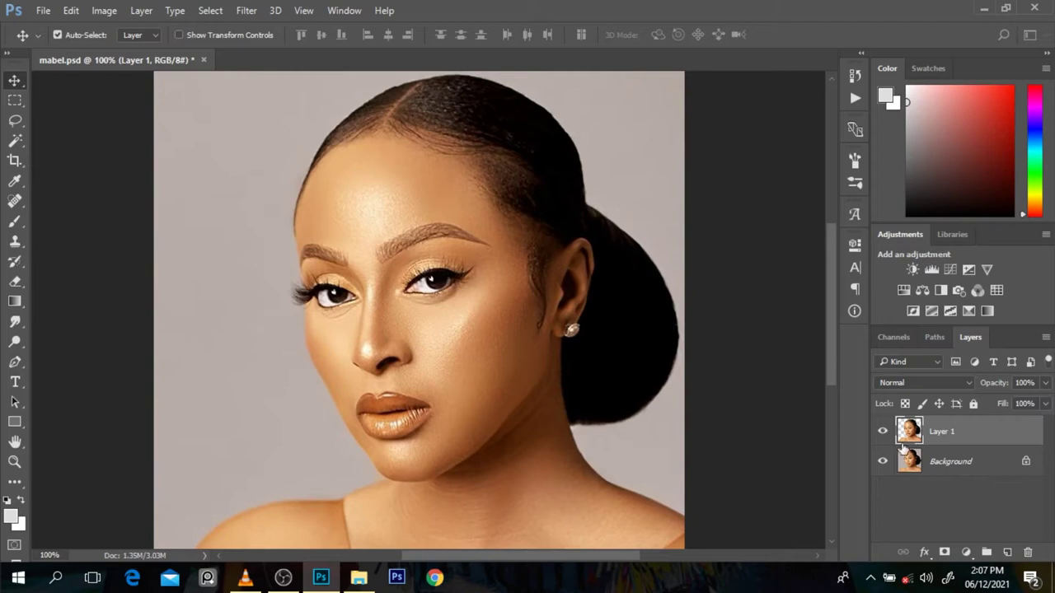
{"action": "left_click", "coordinate": [884, 462]}
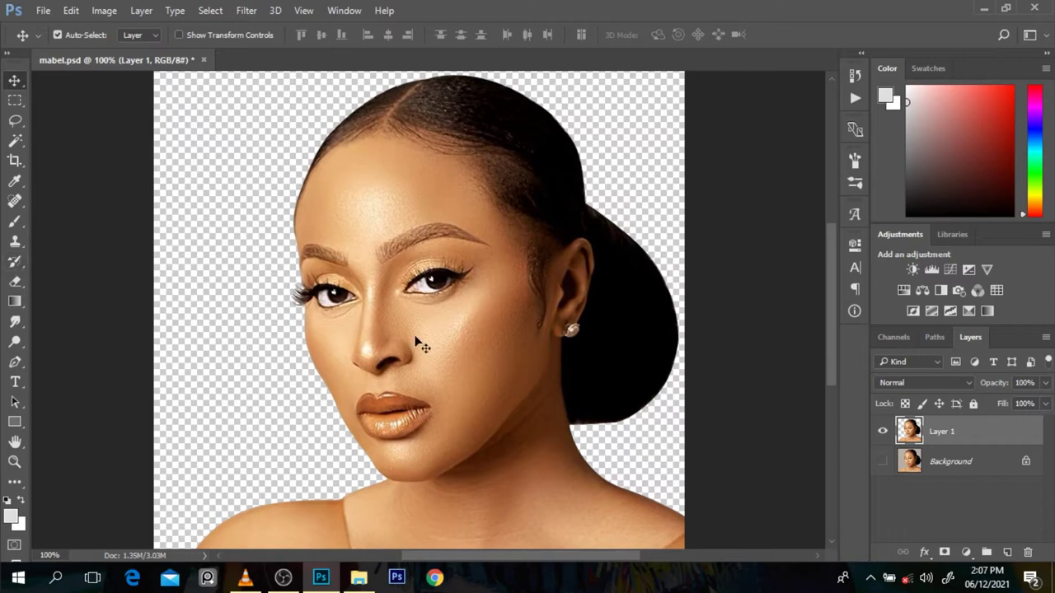
Choose a textured brush preset for the Smudge tool and size it down to 70 px.
{"action": "key", "text": "r"}
{"action": "key", "text": "bracketright"}
{"action": "key", "text": "bracketright"}
{"action": "key", "text": "bracketright"}
{"action": "key", "text": "bracketright"}
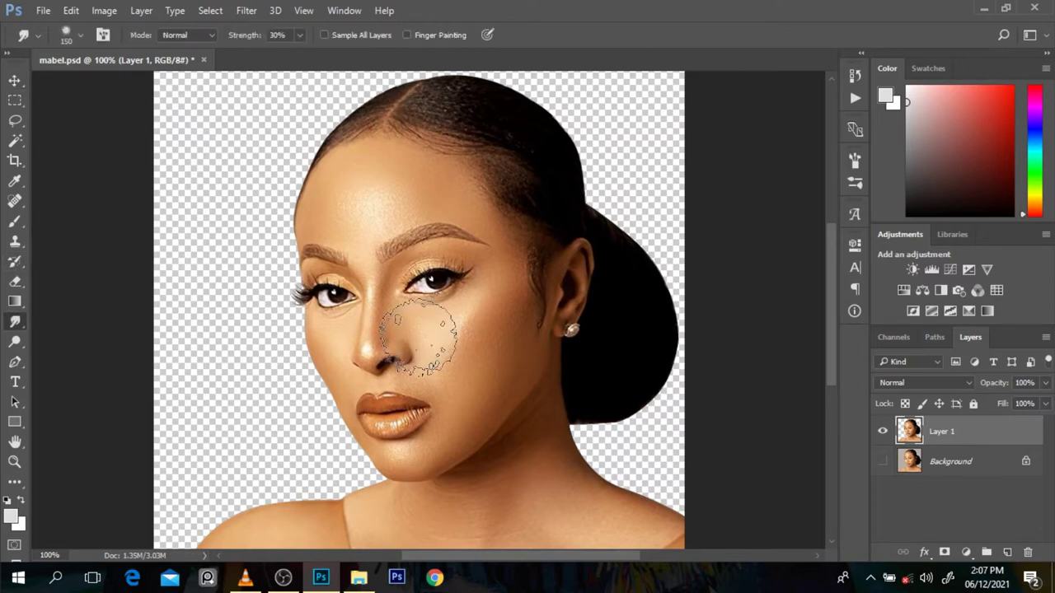
{"action": "key", "text": "bracketright"}
{"action": "key", "text": "bracketright"}
{"action": "key", "text": "bracketright"}
{"action": "key", "text": "bracketright"}
{"action": "key", "text": "bracketright"}
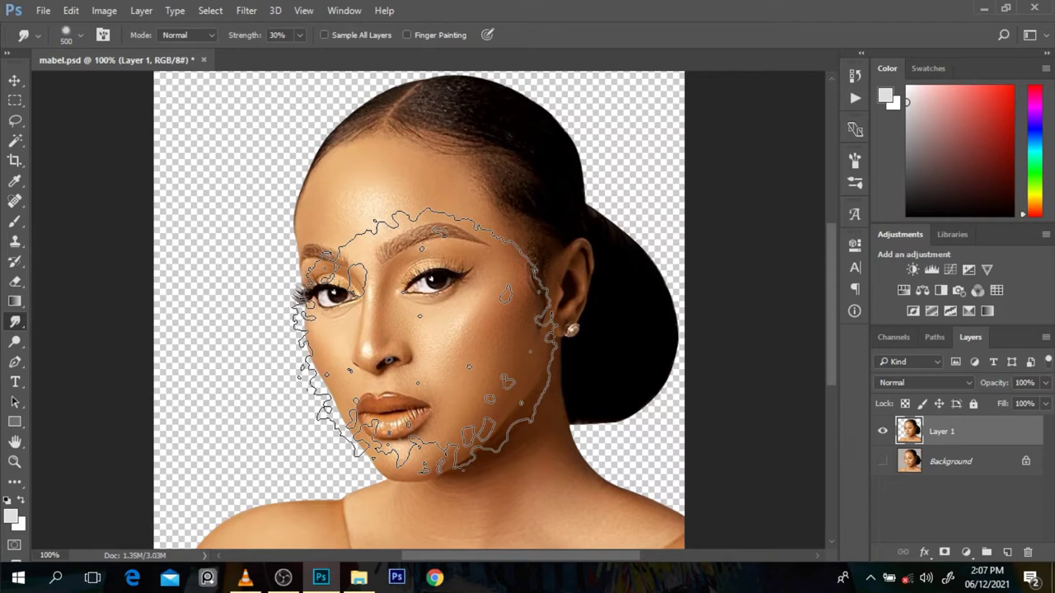
{"action": "key", "text": "bracketright"}
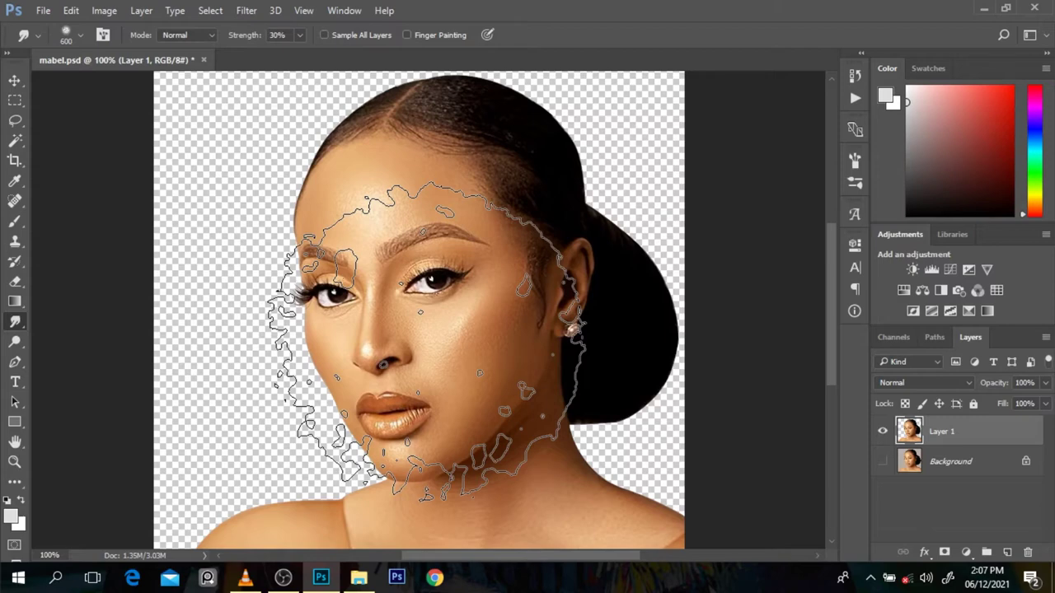
{"action": "key", "text": "bracketleft"}
{"action": "key", "text": "bracketleft"}
{"action": "key", "text": "bracketleft"}
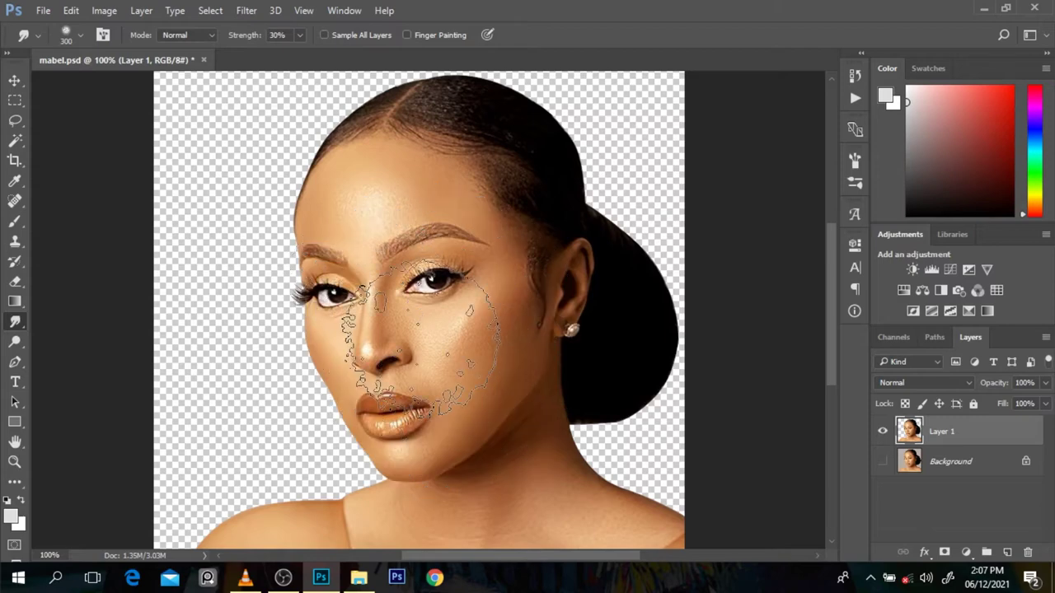
{"action": "key", "text": "bracketright"}
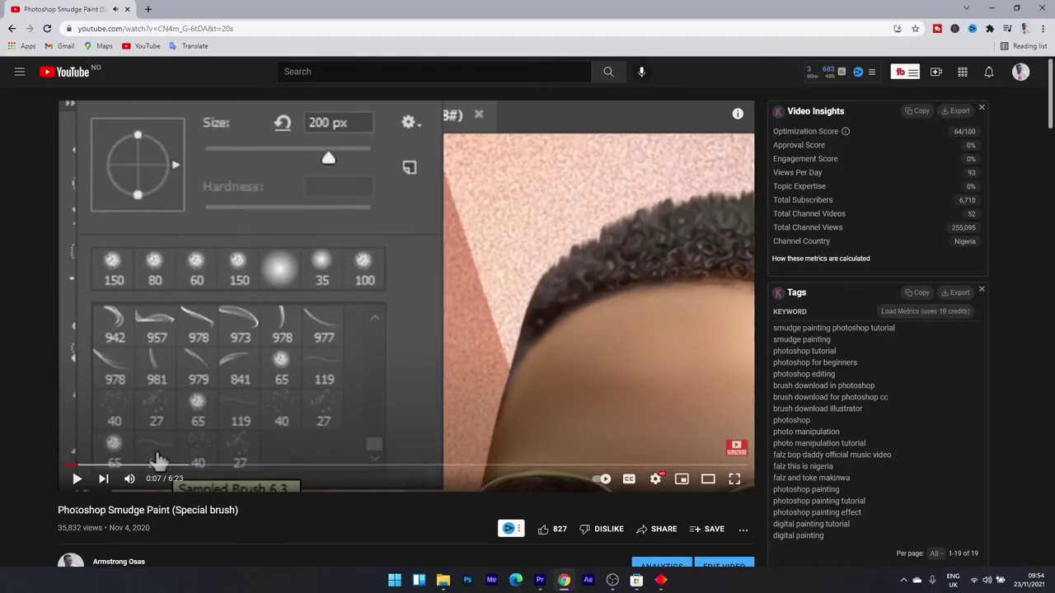
{"action": "key", "text": "ctrl+plus"}
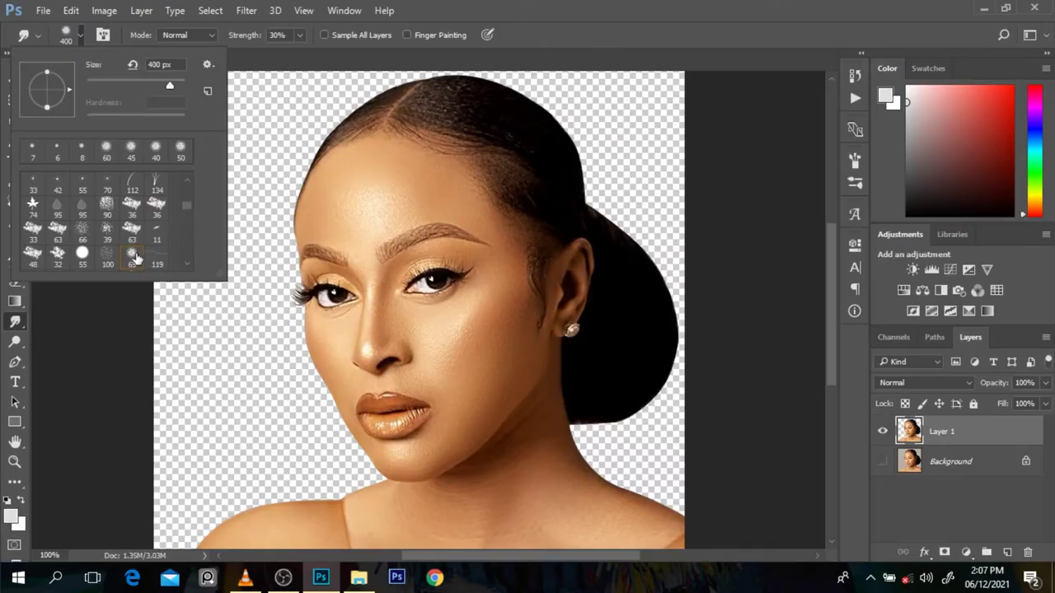
{"action": "double_click", "coordinate": [135, 258]}
{"action": "key", "text": "bracketleft"}
{"action": "key", "text": "bracketleft"}
{"action": "key", "text": "bracketleft"}
{"action": "key", "text": "bracketleft"}
{"action": "key", "text": "bracketleft"}
{"action": "key", "text": "bracketleft"}
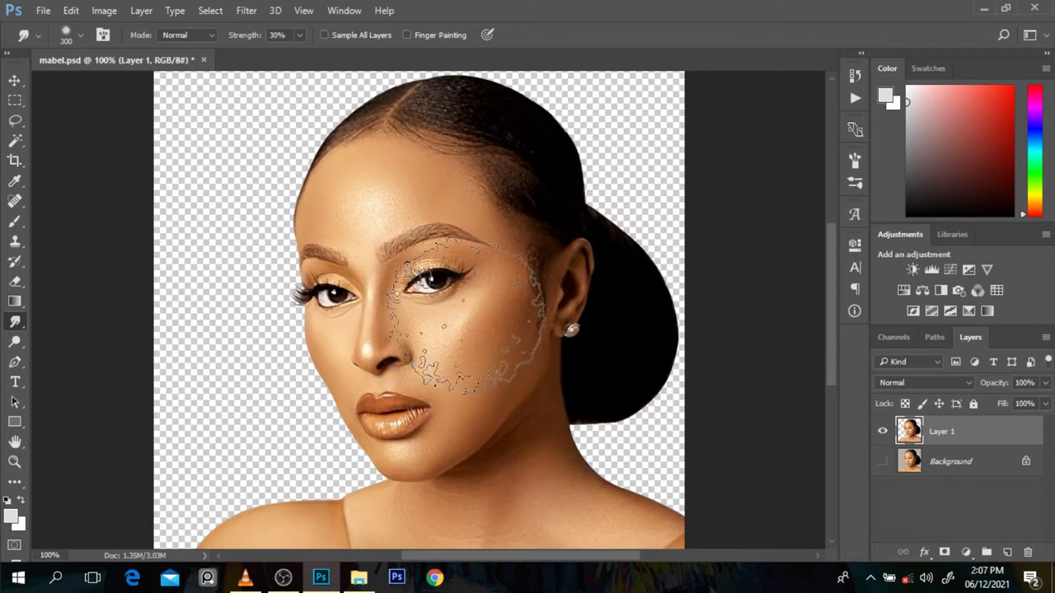
{"action": "key", "text": "bracketleft"}
{"action": "key", "text": "bracketleft"}
{"action": "key", "text": "bracketleft"}
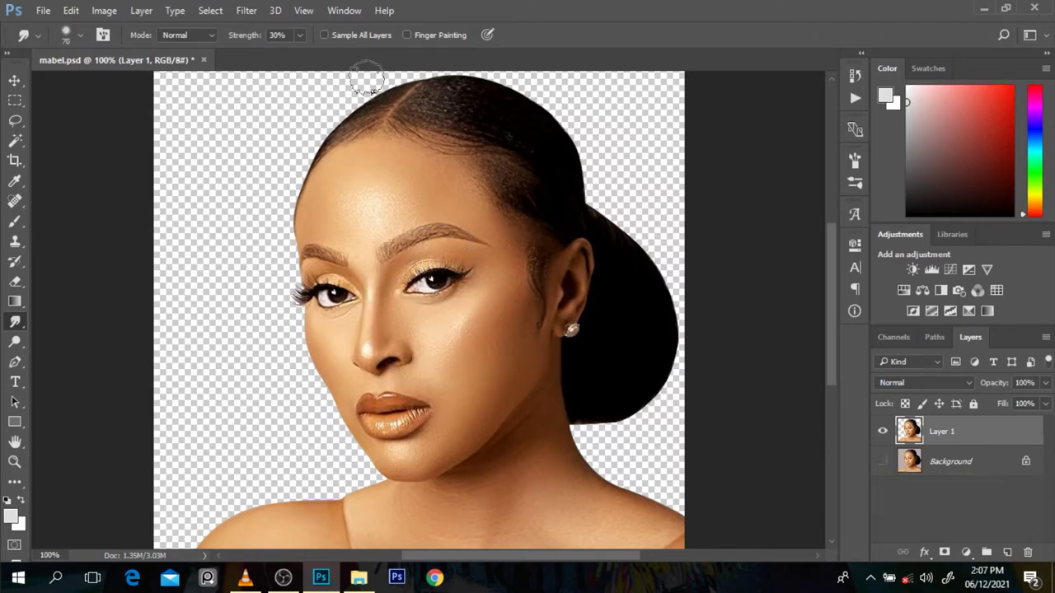
{"action": "left_click", "coordinate": [123, 10]}
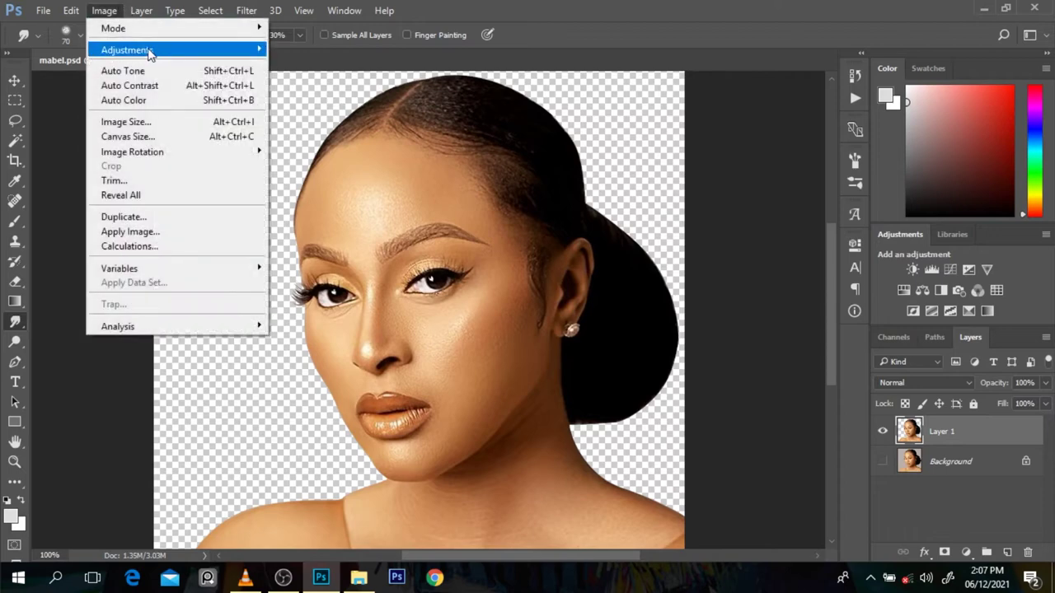
{"action": "mouse_move", "coordinate": [153, 50]}
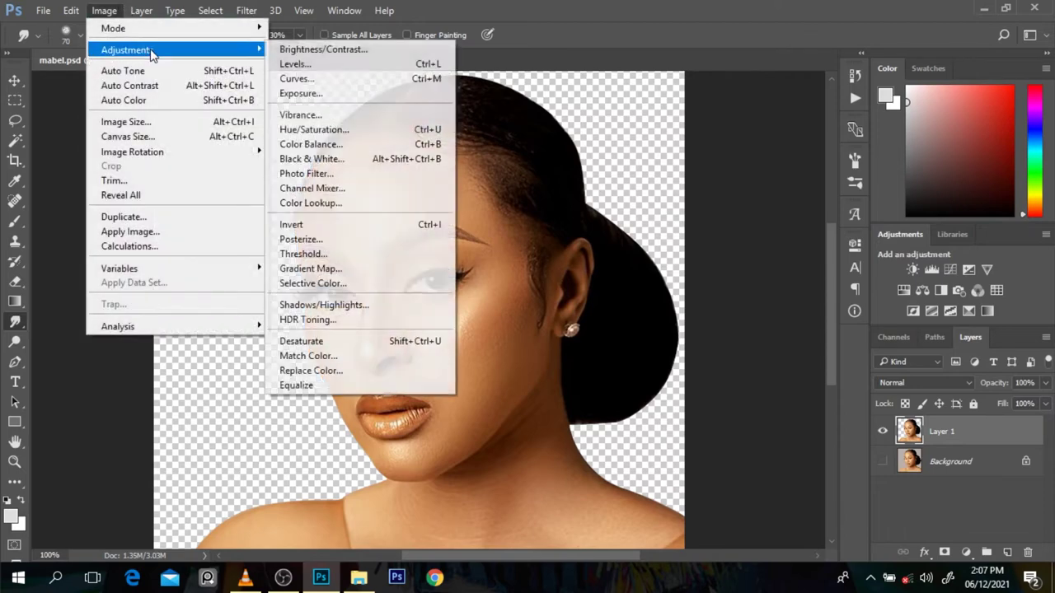
{"action": "left_click", "coordinate": [298, 305]}
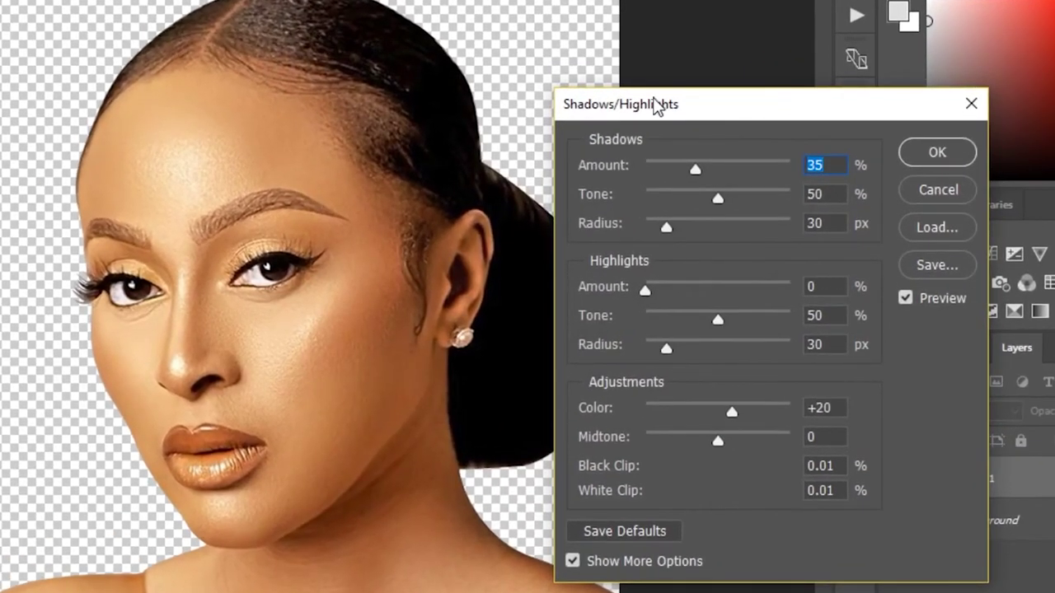
{"action": "left_click_drag", "start_coordinate": [657, 105], "coordinate": [683, 108]}
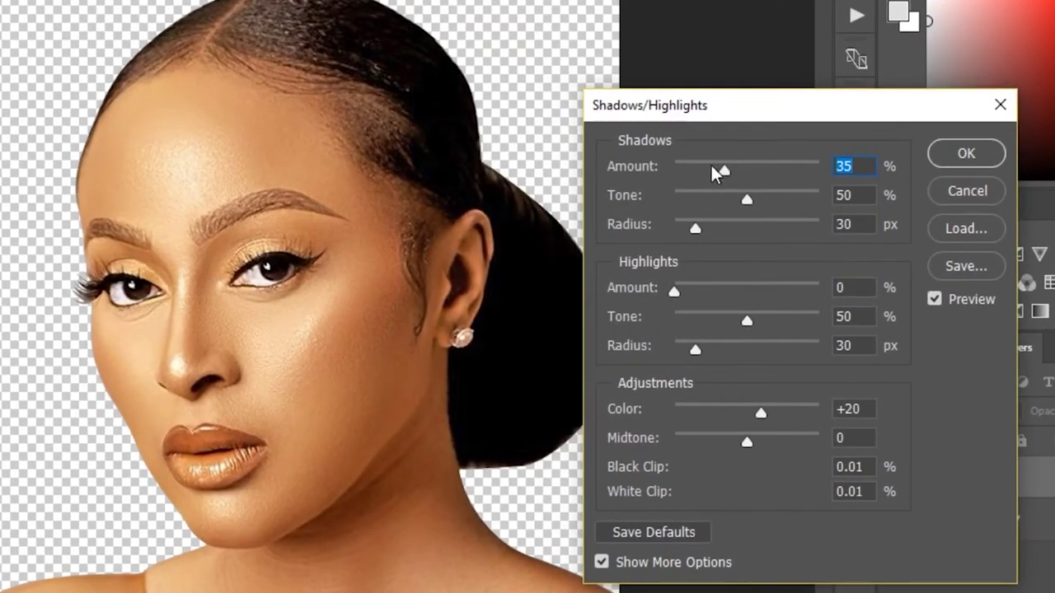
{"action": "mouse_move", "coordinate": [712, 165]}
{"action": "left_mouse_down"}
{"action": "mouse_move", "coordinate": [694, 166]}
{"action": "mouse_move", "coordinate": [705, 168]}
{"action": "left_mouse_up"}
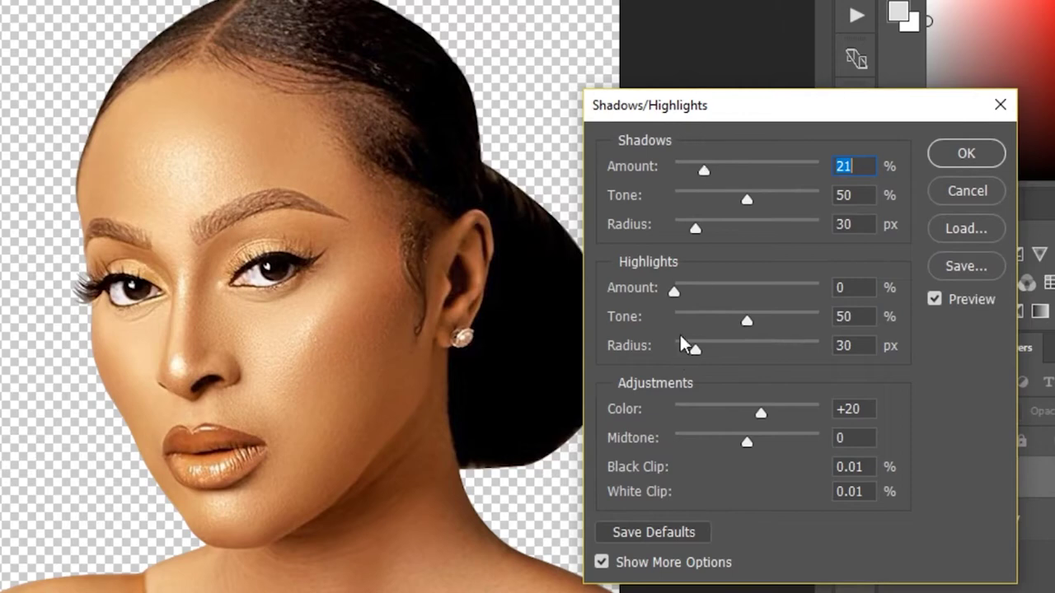
{"action": "left_click_drag", "start_coordinate": [674, 288], "coordinate": [680, 290]}
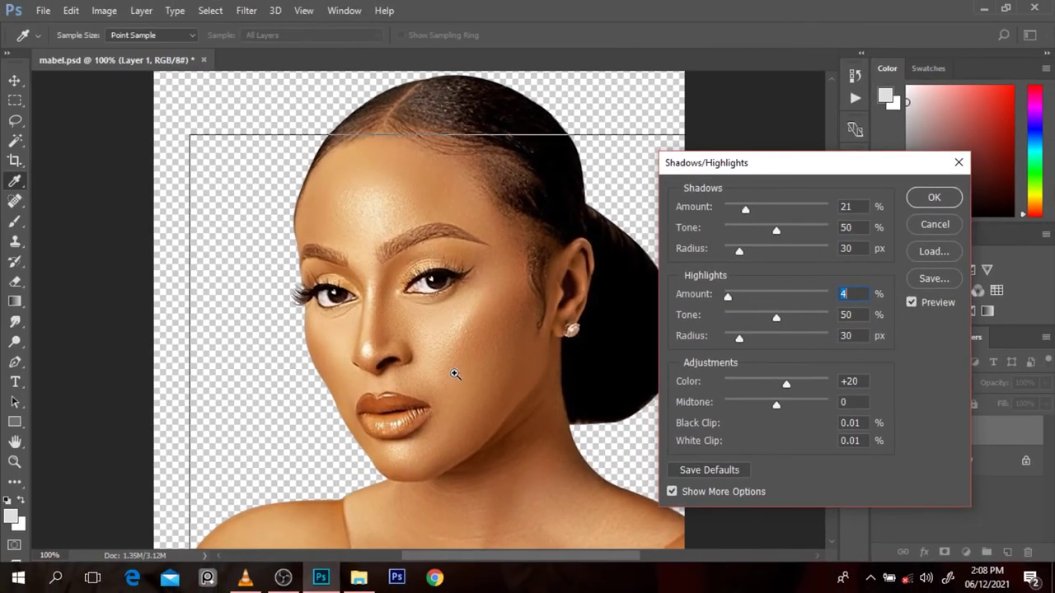
{"action": "left_click", "coordinate": [338, 393], "text": "ctrl"}
{"action": "left_click", "coordinate": [455, 374], "text": "alt"}
{"action": "left_click", "coordinate": [473, 275], "text": "alt"}
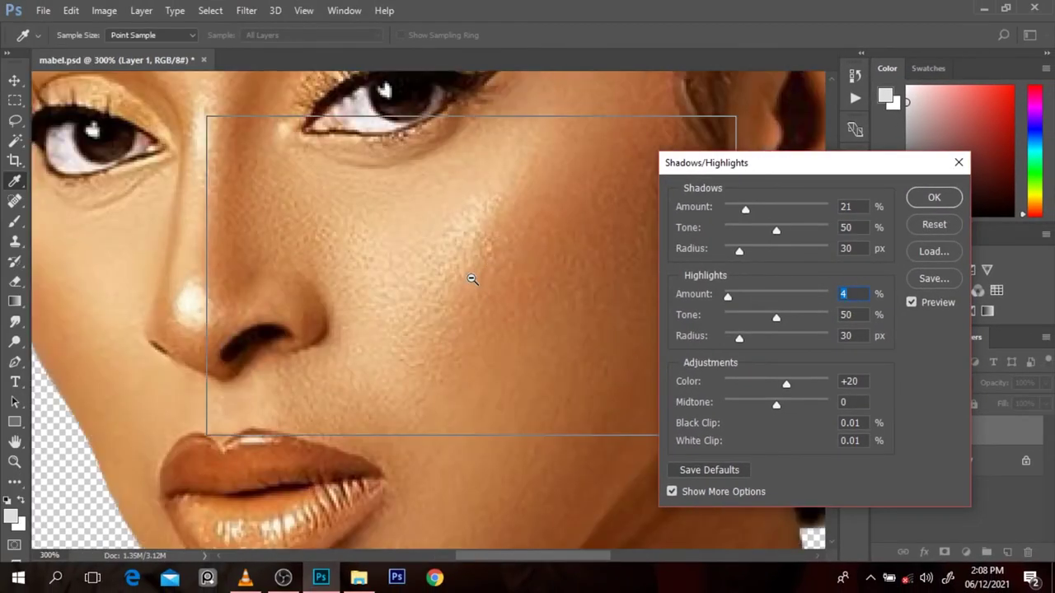
{"action": "left_click", "coordinate": [933, 199]}
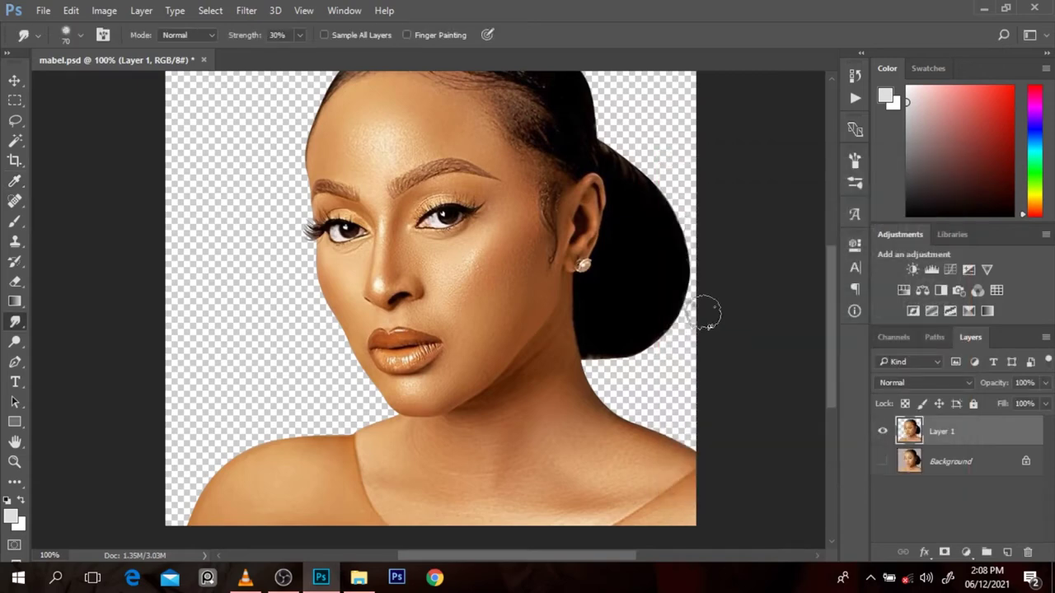
{"action": "left_click", "coordinate": [565, 299], "text": "ctrl"}
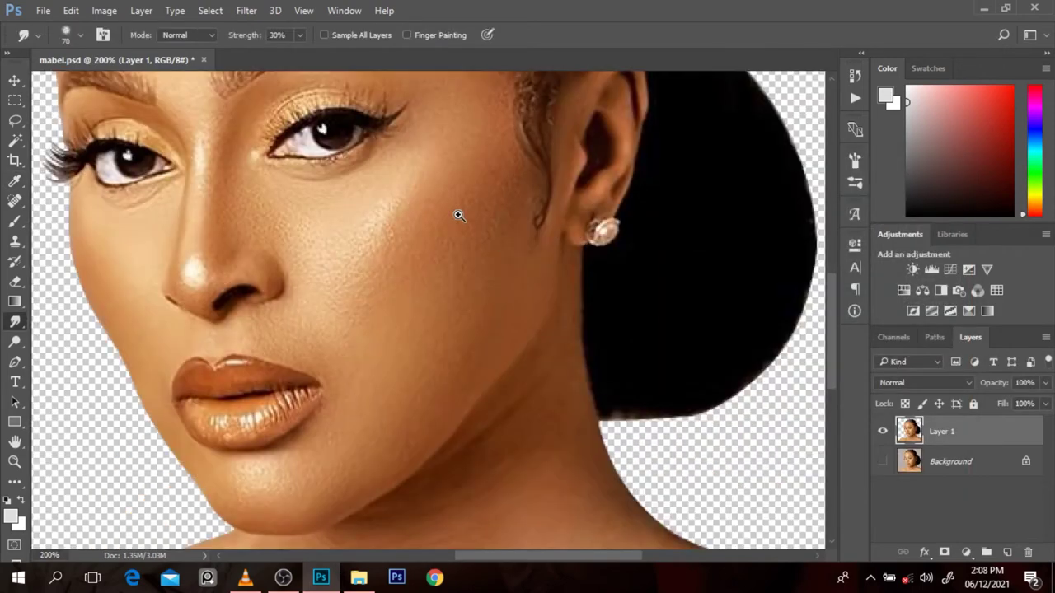
{"action": "left_click", "coordinate": [408, 205], "text": "alt"}
{"action": "left_click", "coordinate": [404, 202], "text": "alt"}
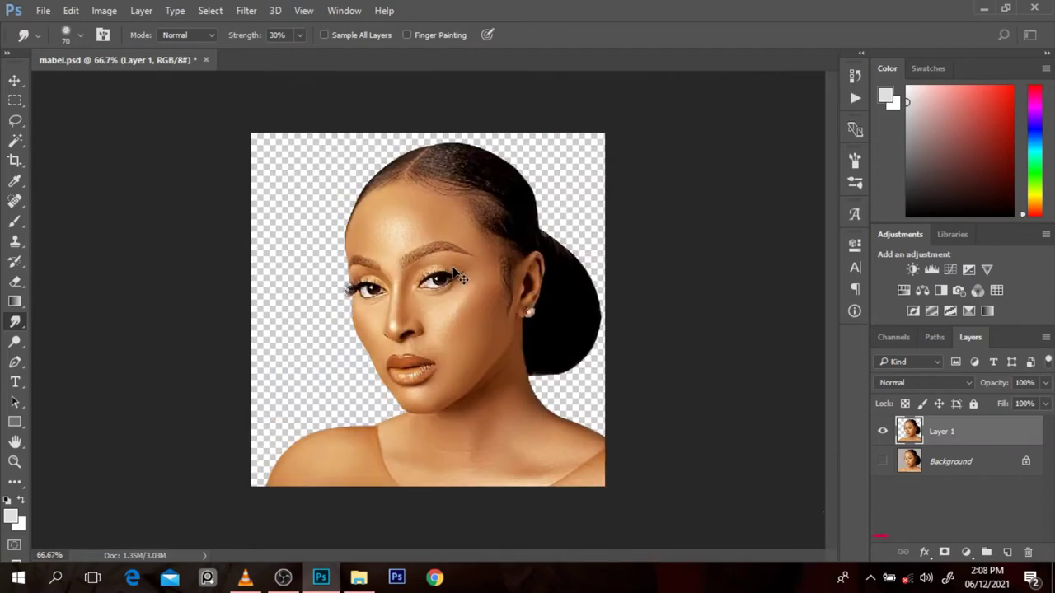
{"action": "key", "text": "ctrl+1"}
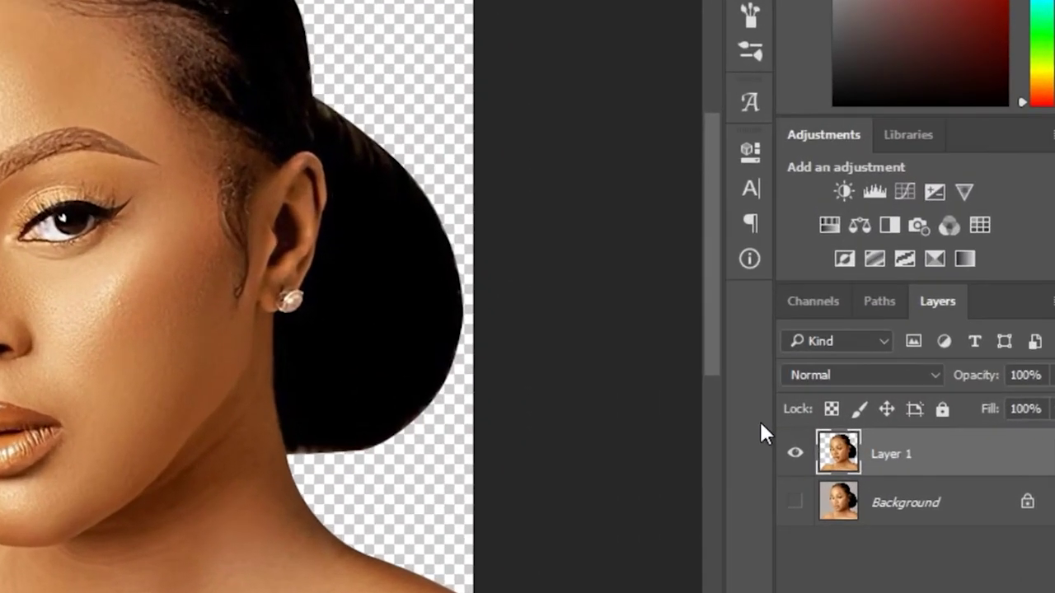
Duplicate Layer 1 and set the copy's blend mode to Vivid Light.
{"action": "key", "text": "ctrl+j"}
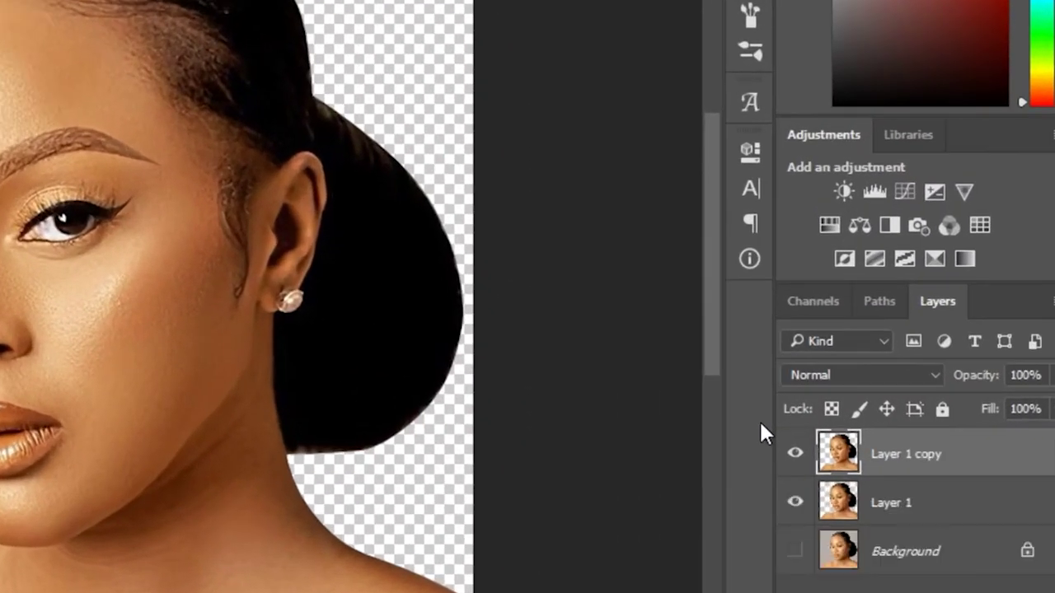
{"action": "left_click", "coordinate": [857, 377]}
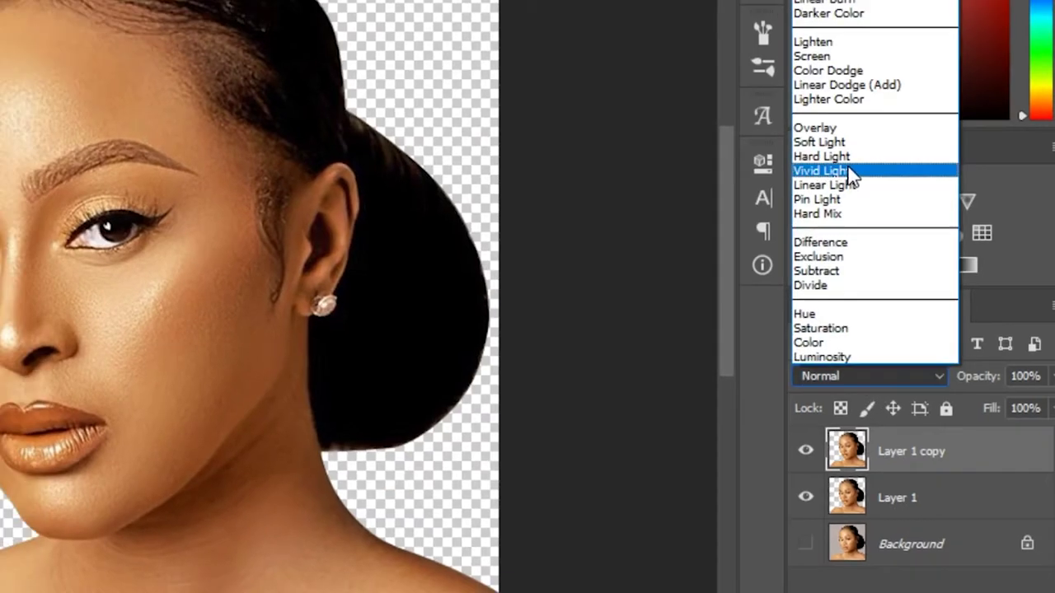
{"action": "left_click", "coordinate": [845, 160]}
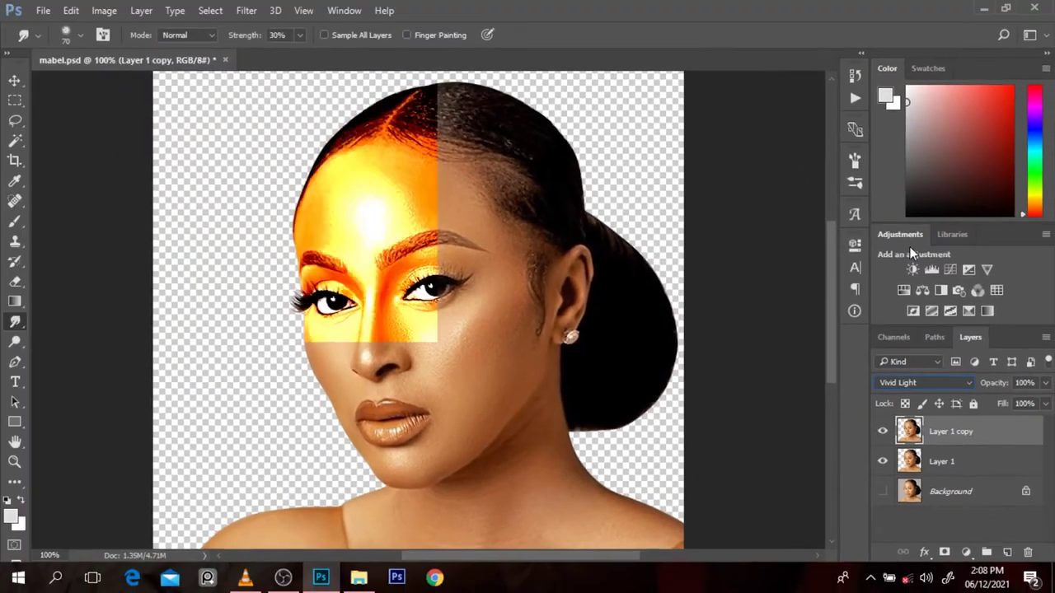
Preview the High Pass filter at 1.3 px radius, zoomed in on the face.
{"action": "left_click", "coordinate": [246, 9]}
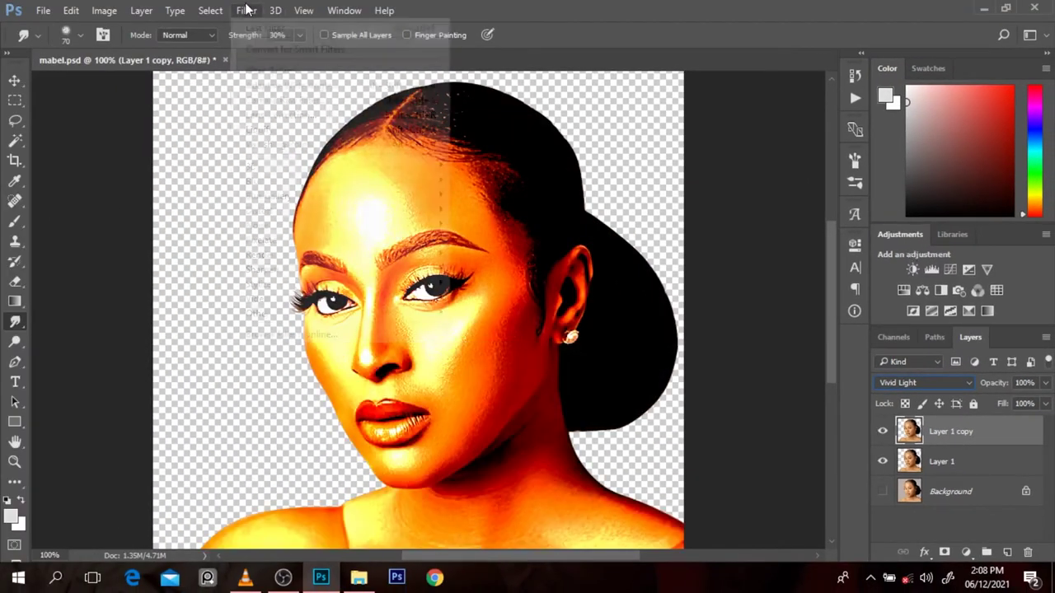
{"action": "mouse_move", "coordinate": [282, 319]}
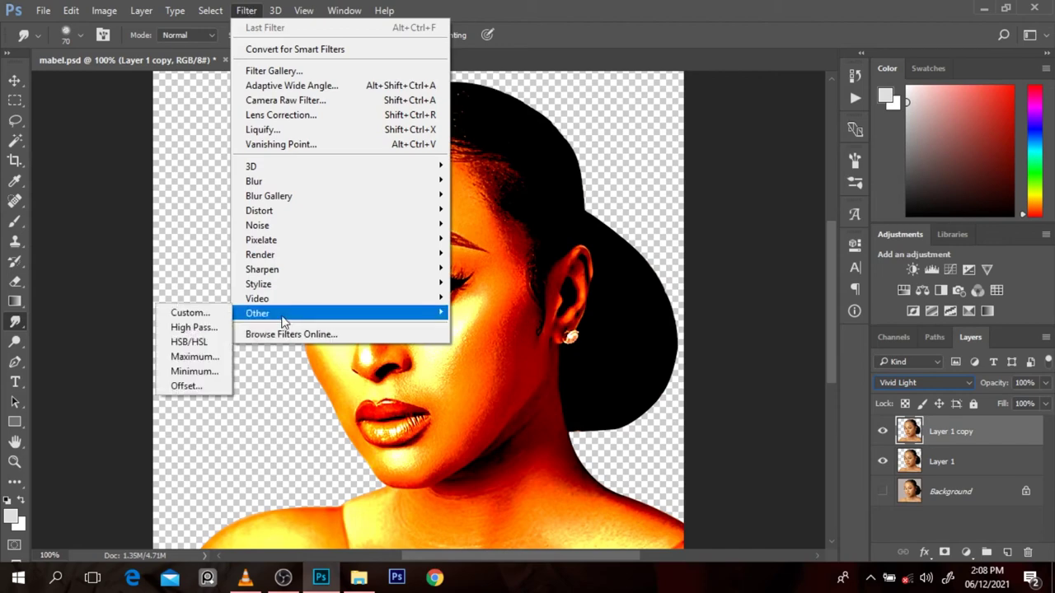
{"action": "left_click", "coordinate": [191, 330]}
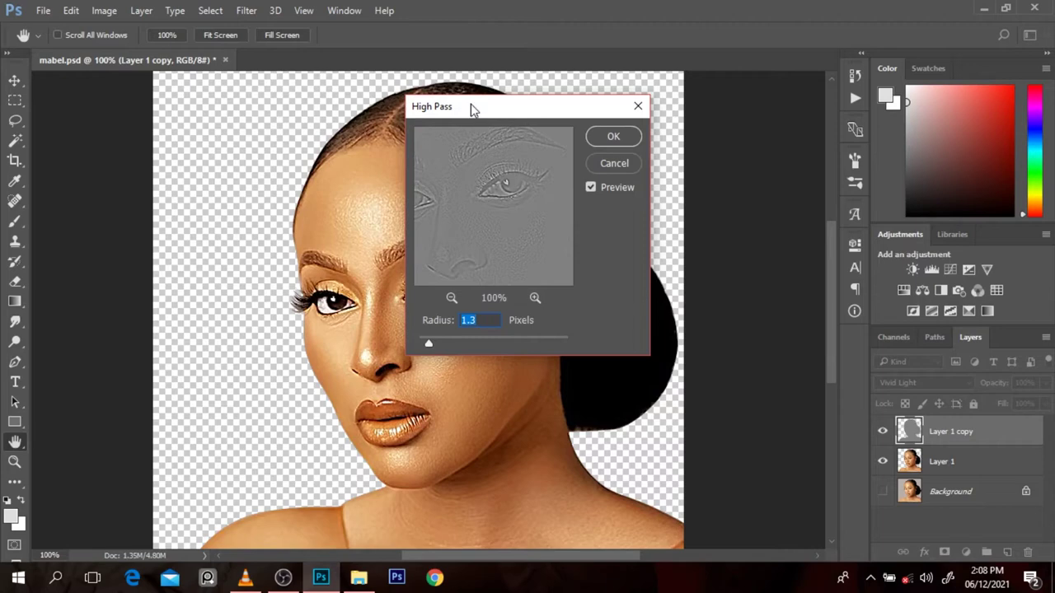
{"action": "left_click_drag", "start_coordinate": [470, 104], "coordinate": [671, 182]}
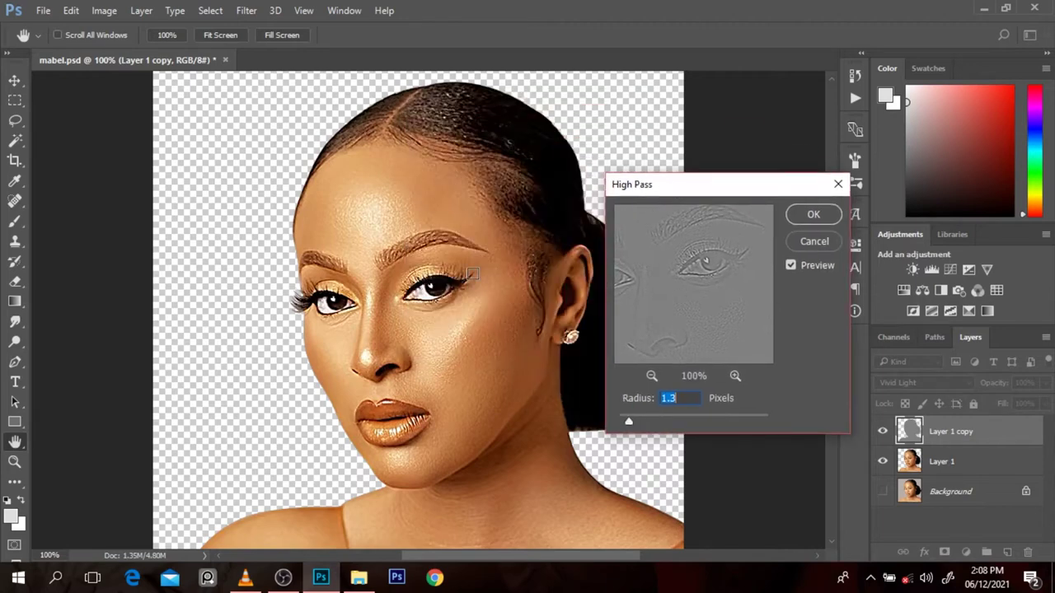
{"action": "left_click", "coordinate": [382, 326], "text": "ctrl"}
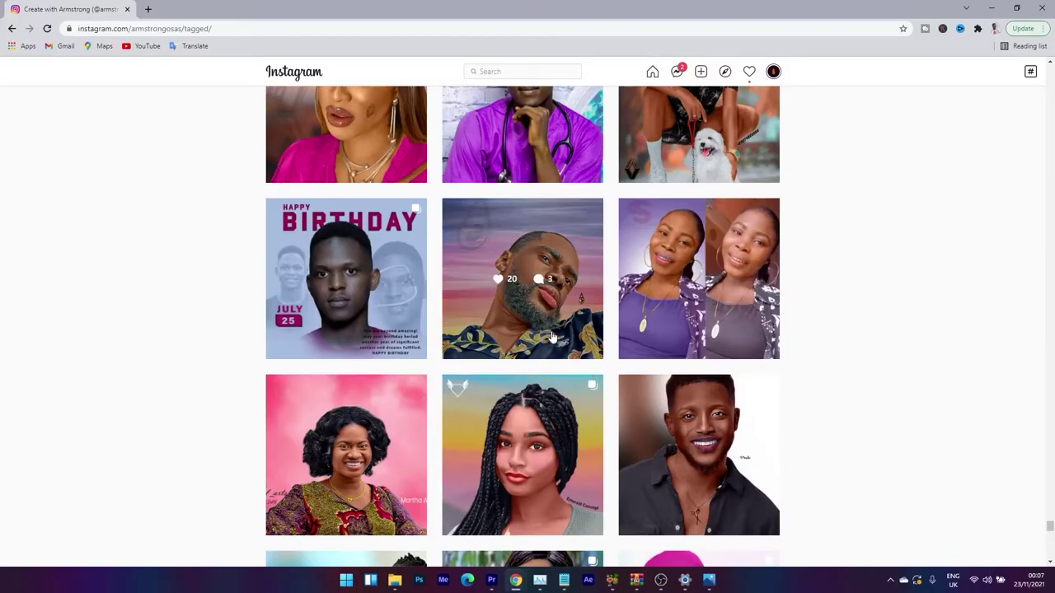
Open the bearded-man smudge-portrait post on Instagram and zoom in on it.
{"action": "left_click", "coordinate": [549, 332]}
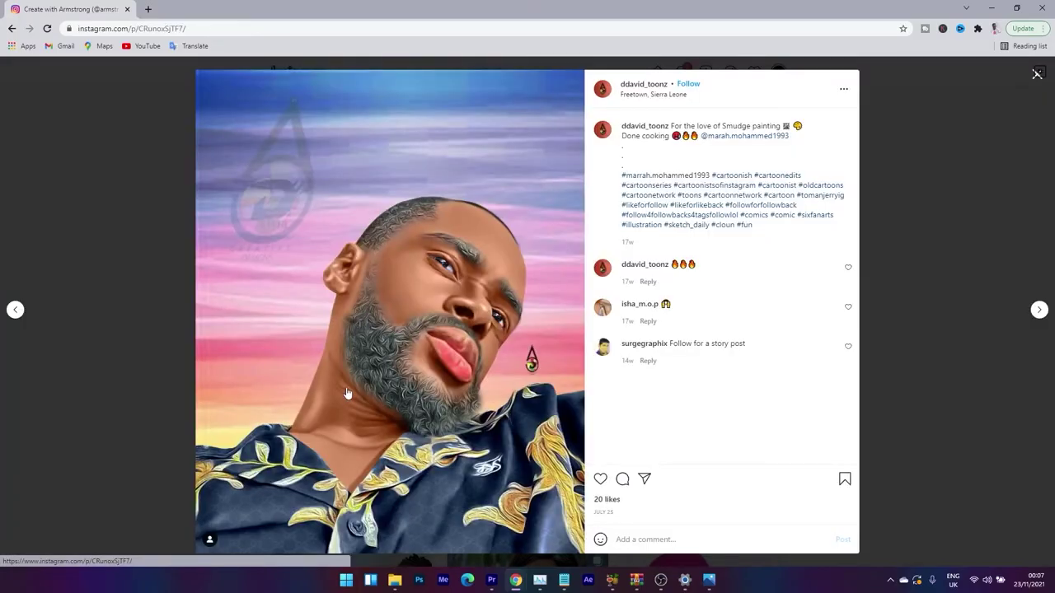
{"action": "scroll", "coordinate": [380, 356], "scroll_direction": "up", "scroll_amount": 3}
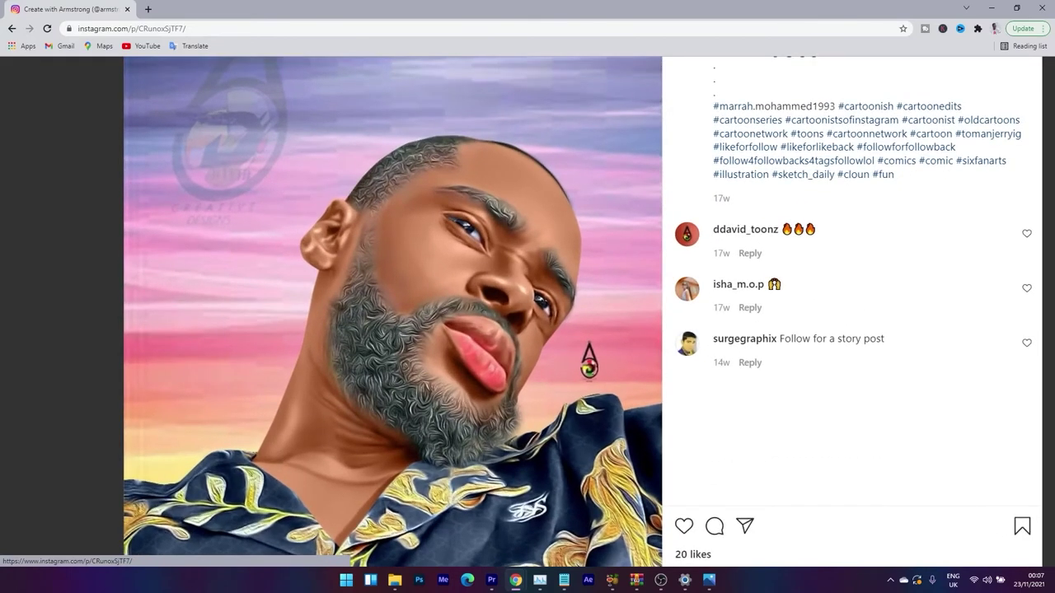
{"action": "scroll", "coordinate": [380, 296], "scroll_direction": "up", "scroll_amount": 3}
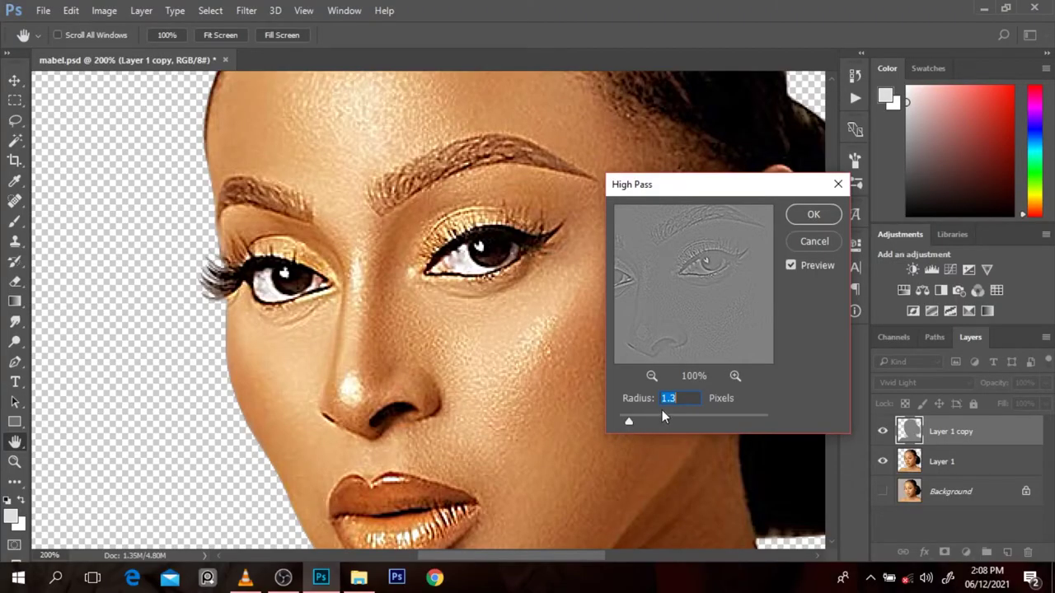
Apply High Pass with the radius lowered from 3.5 to below 1 pixel.
{"action": "left_click", "coordinate": [647, 421]}
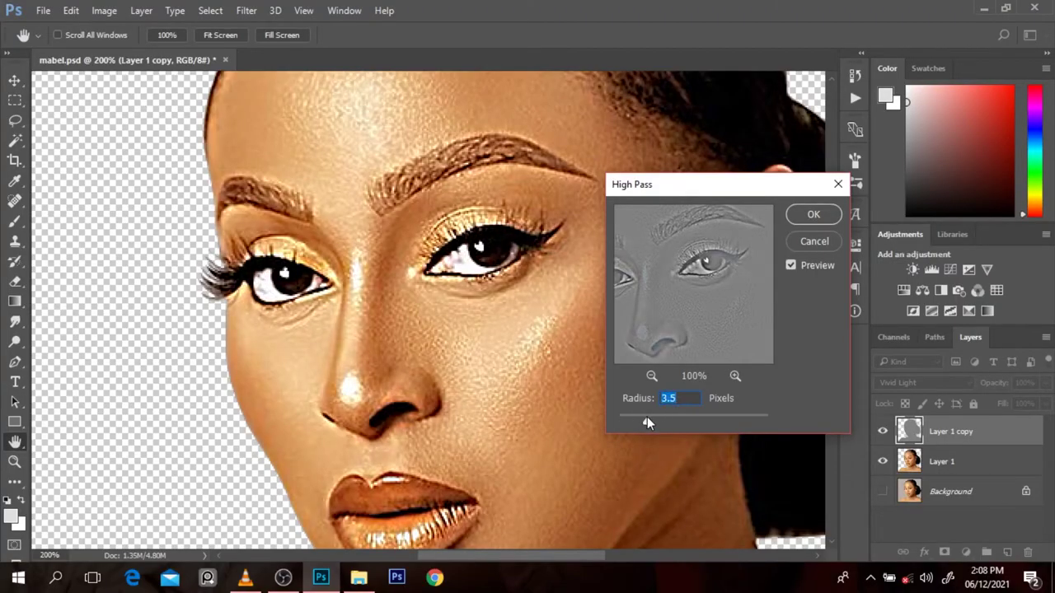
{"action": "left_click_drag", "start_coordinate": [647, 422], "coordinate": [624, 417]}
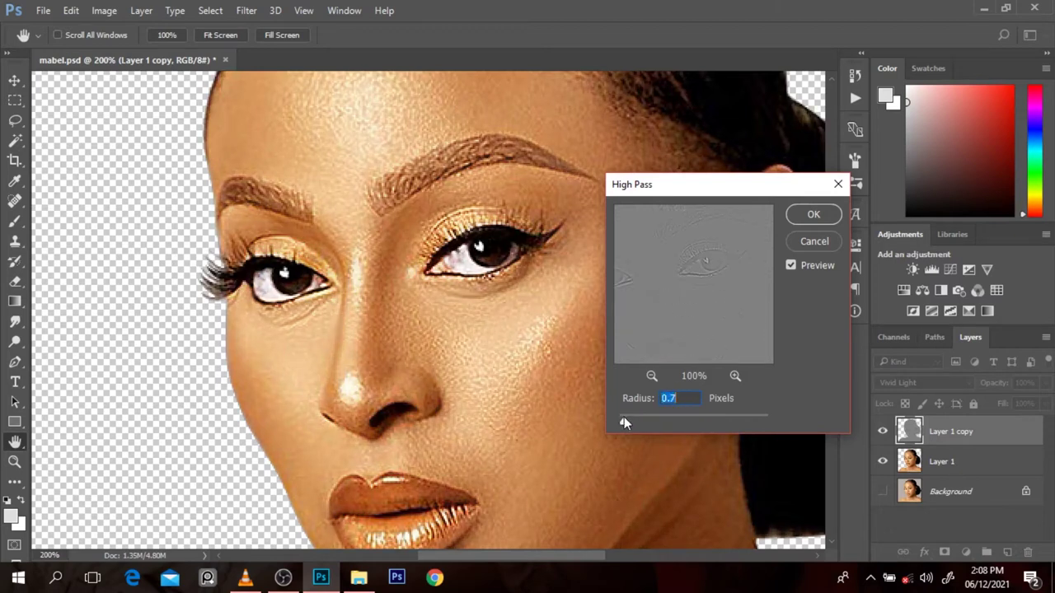
{"action": "left_click", "coordinate": [814, 215]}
Compare the Vivid Light sharpening layer on and off, then delete it.
{"action": "key", "text": "r"}
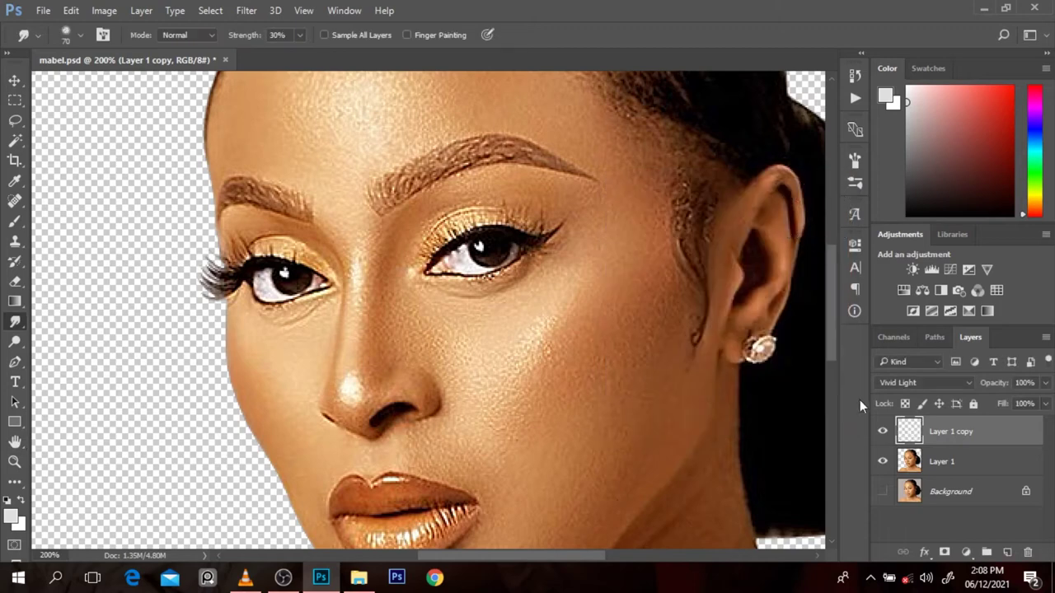
{"action": "left_click", "coordinate": [884, 439]}
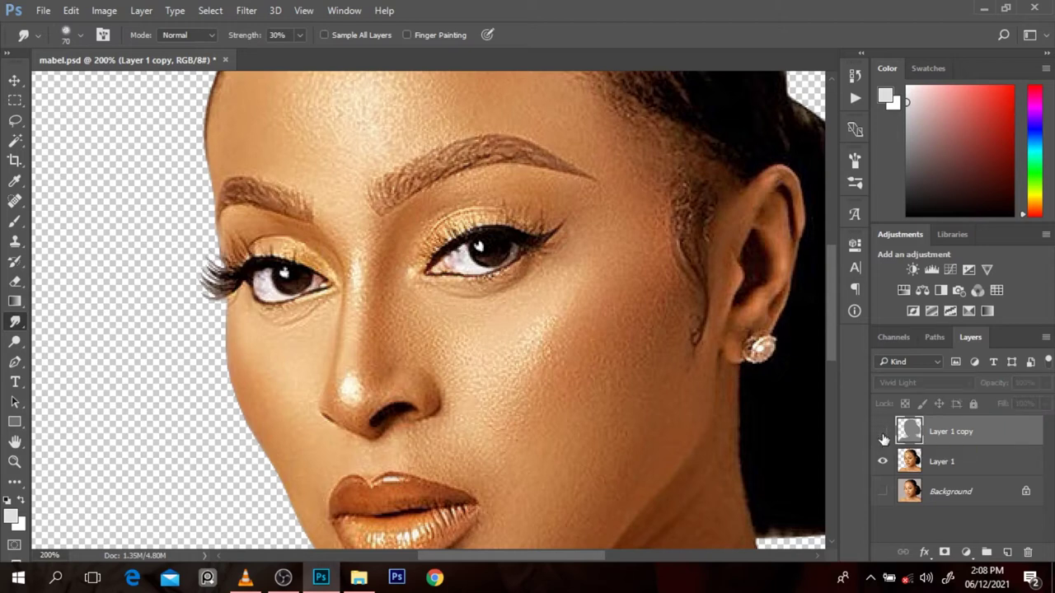
{"action": "left_click", "coordinate": [884, 436]}
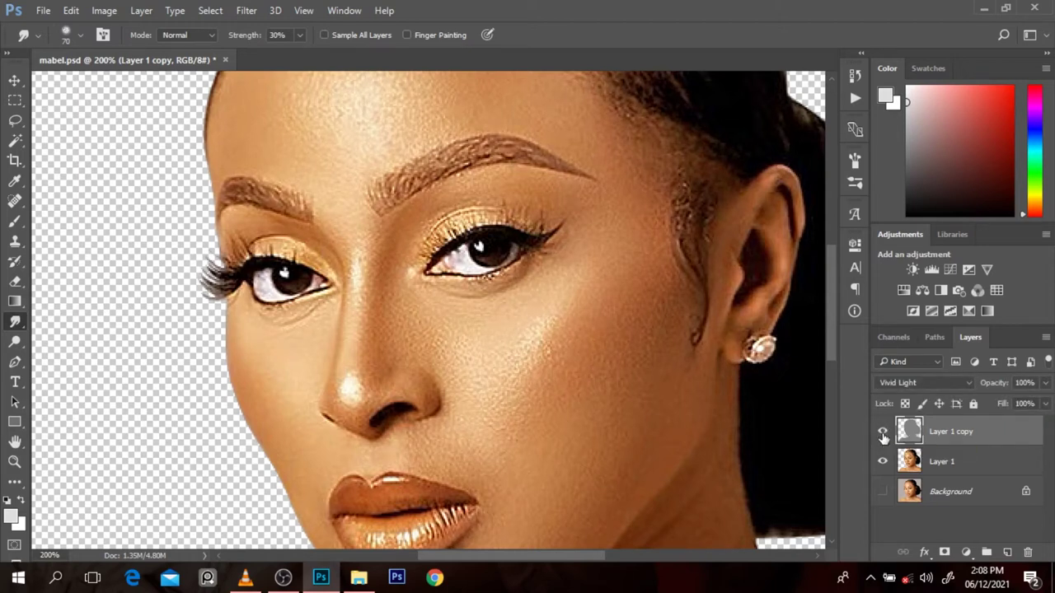
{"action": "scroll", "coordinate": [747, 347], "scroll_direction": "down", "scroll_amount": 3}
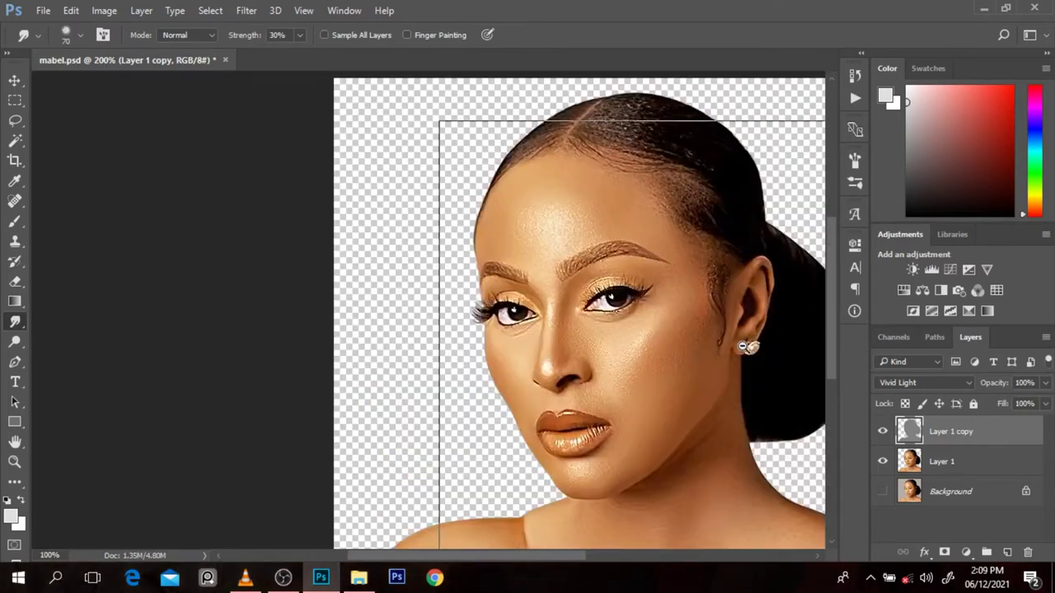
{"action": "scroll", "coordinate": [429, 262], "scroll_direction": "up", "scroll_amount": 1}
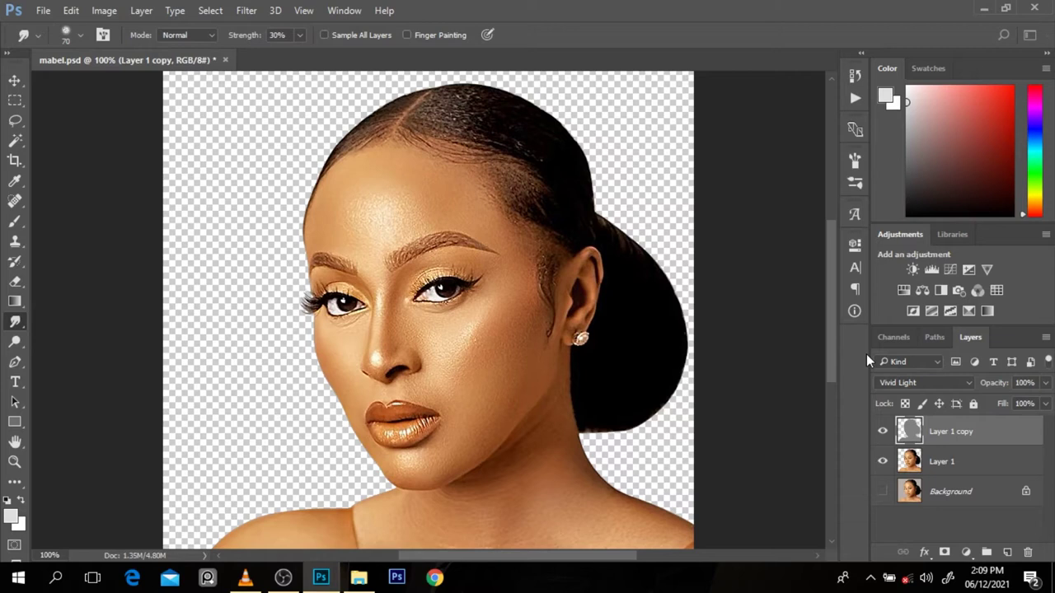
{"action": "key", "text": "Delete"}
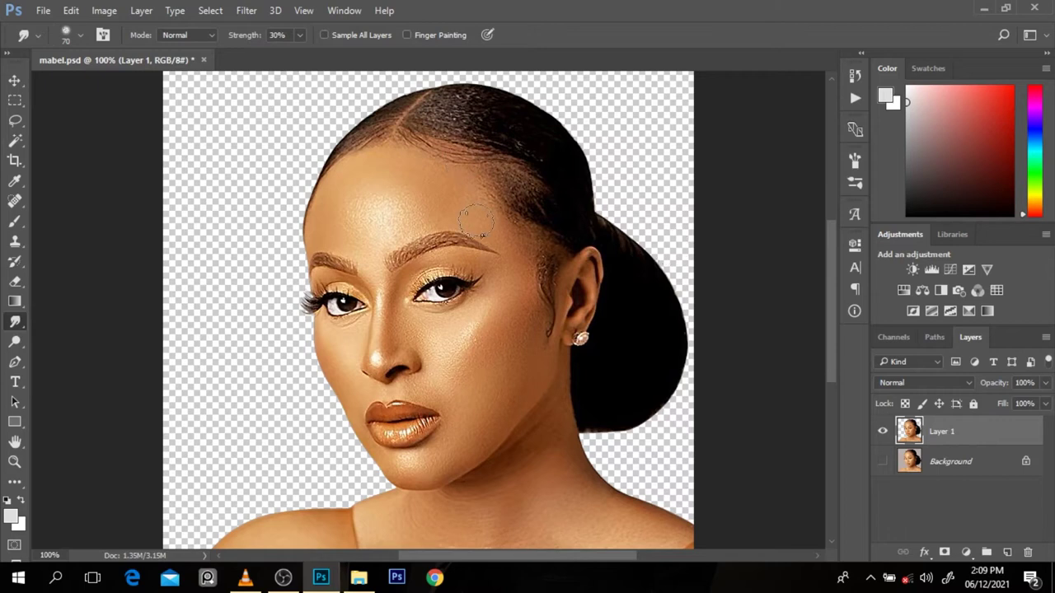
Duplicate Layer 1 into a fresh Normal-mode copy with the Smudge tool active.
{"action": "key", "text": "p"}
{"action": "key", "text": "r"}
{"action": "key", "text": "ctrl+j"}
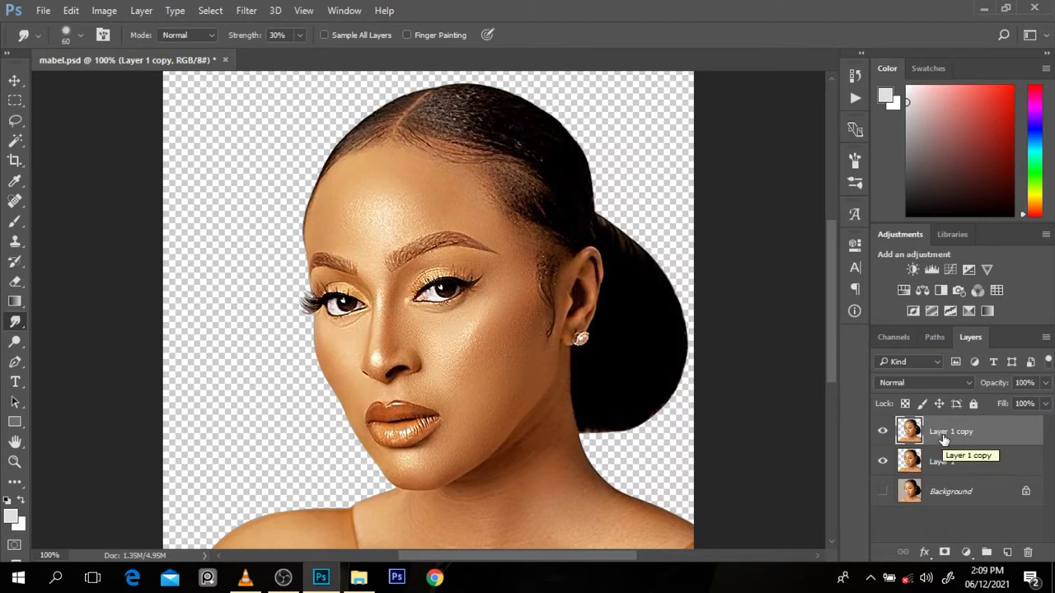
Clip Layer 1 copy to Layer 1 and smudge the forehead highlight at 200% zoom.
{"action": "right_click", "coordinate": [945, 439]}
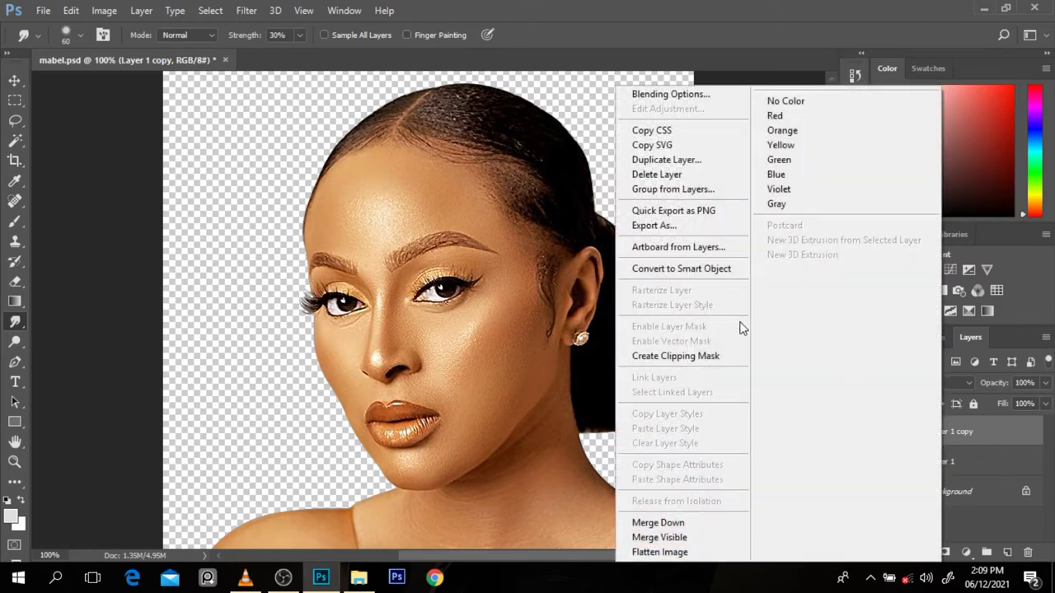
{"action": "left_click", "coordinate": [705, 356]}
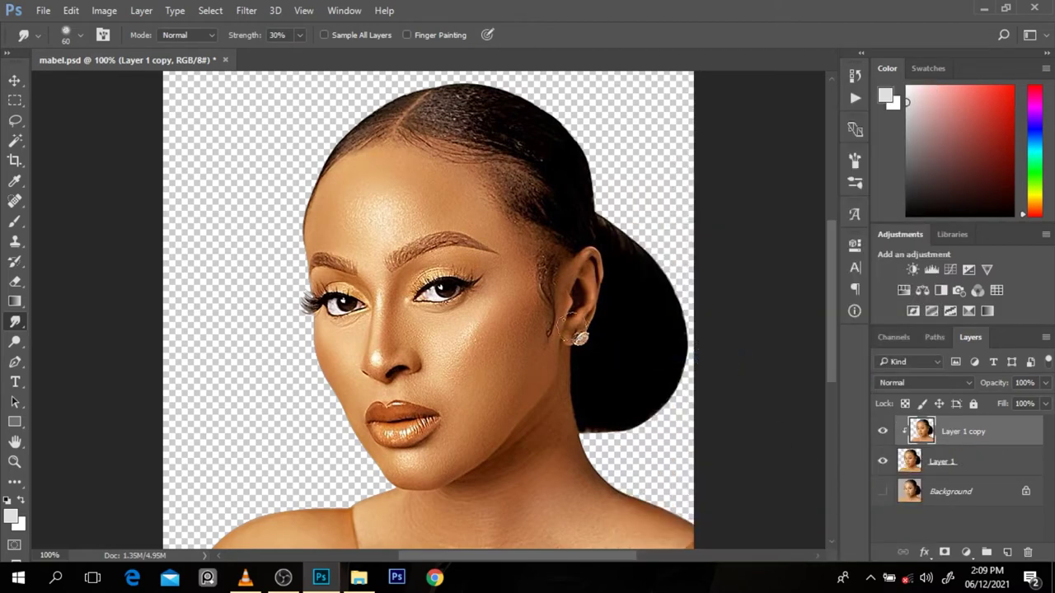
{"action": "scroll", "coordinate": [458, 247], "scroll_direction": "up", "scroll_amount": 1}
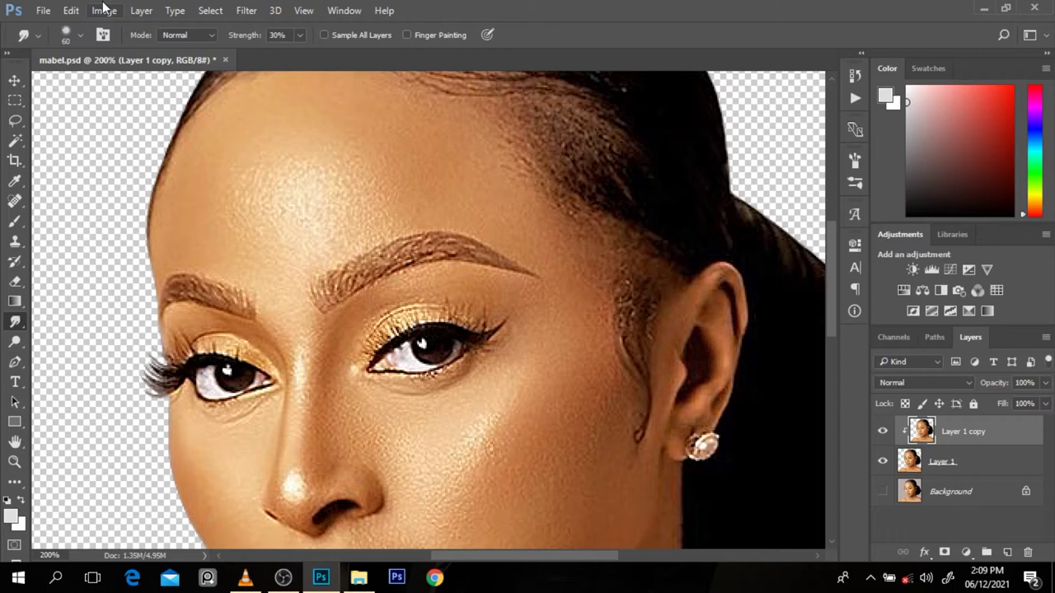
{"action": "mouse_move", "coordinate": [223, 179]}
{"action": "left_mouse_down"}
{"action": "mouse_move", "coordinate": [301, 184]}
{"action": "mouse_move", "coordinate": [299, 197]}
{"action": "mouse_move", "coordinate": [355, 233]}
{"action": "left_mouse_up"}
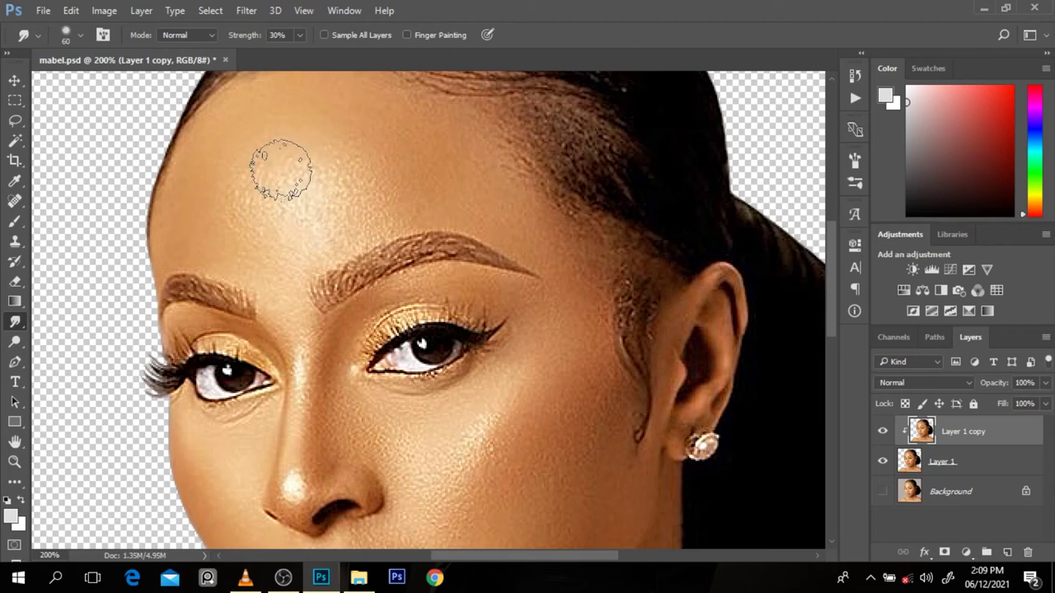
Set Image Size resolution to 300 Pixels/Inch, toggling against the original 96 to compare.
{"action": "left_click", "coordinate": [104, 10]}
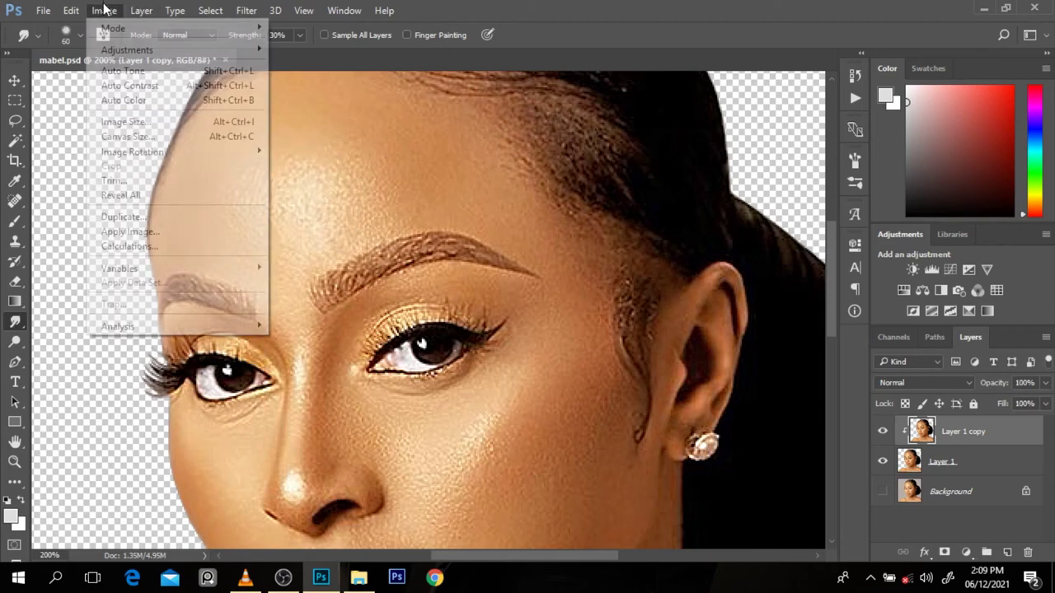
{"action": "left_click", "coordinate": [142, 121]}
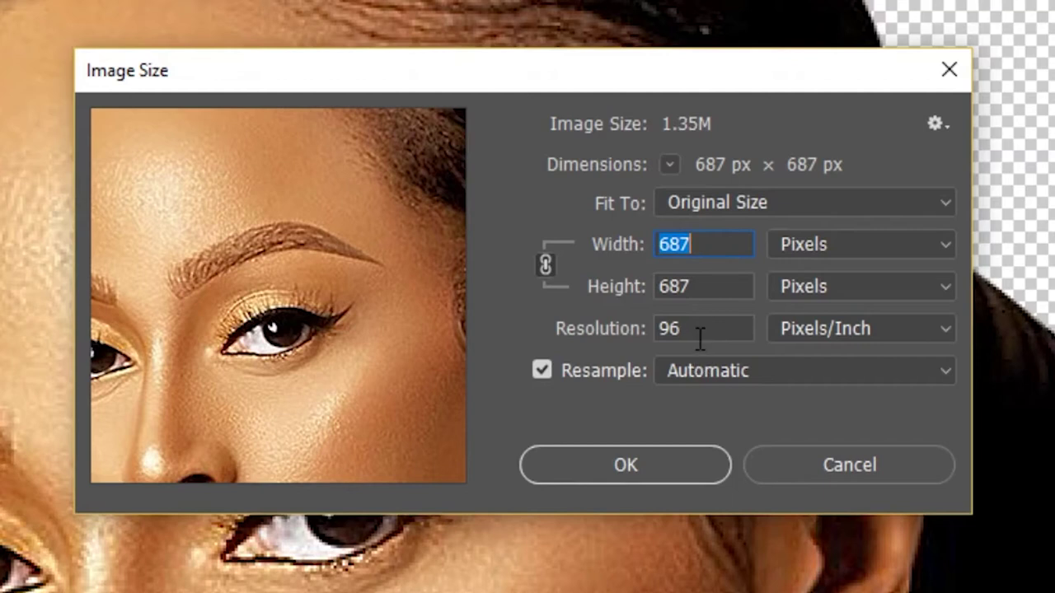
{"action": "left_click", "coordinate": [677, 328]}
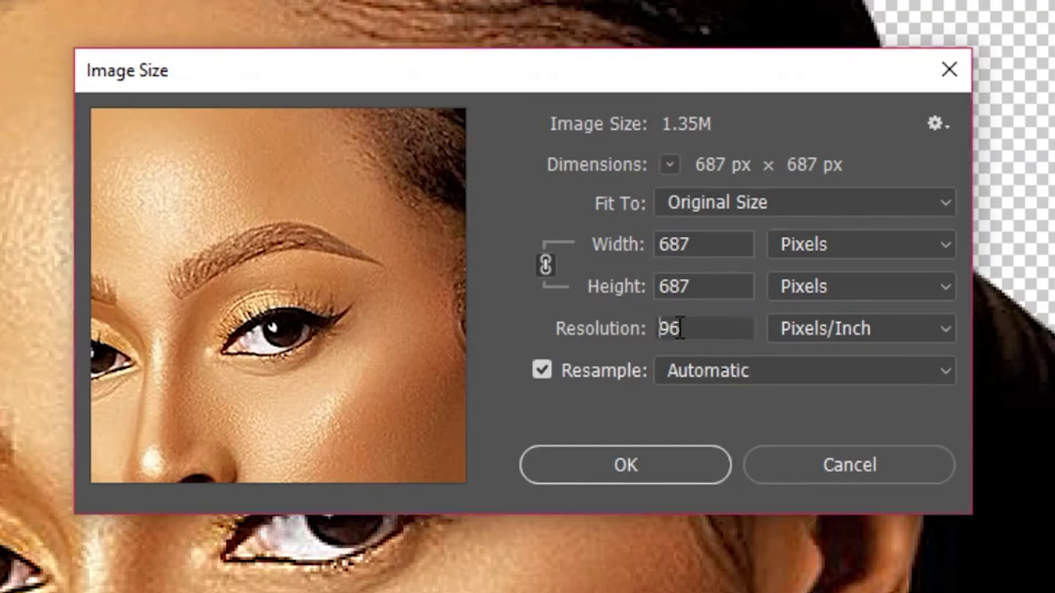
{"action": "left_click", "coordinate": [639, 330]}
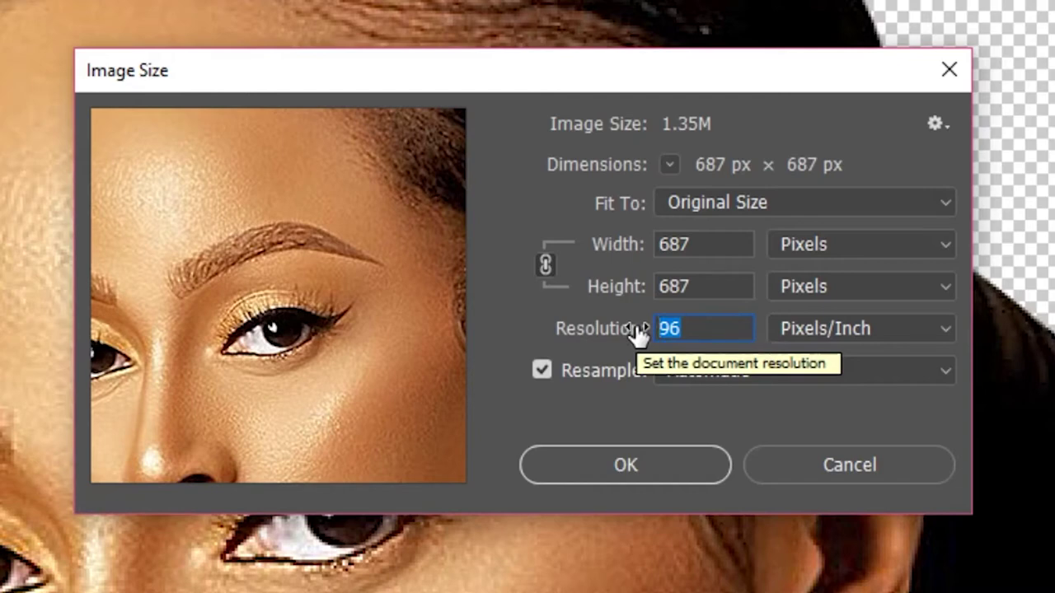
{"action": "type", "text": "300"}
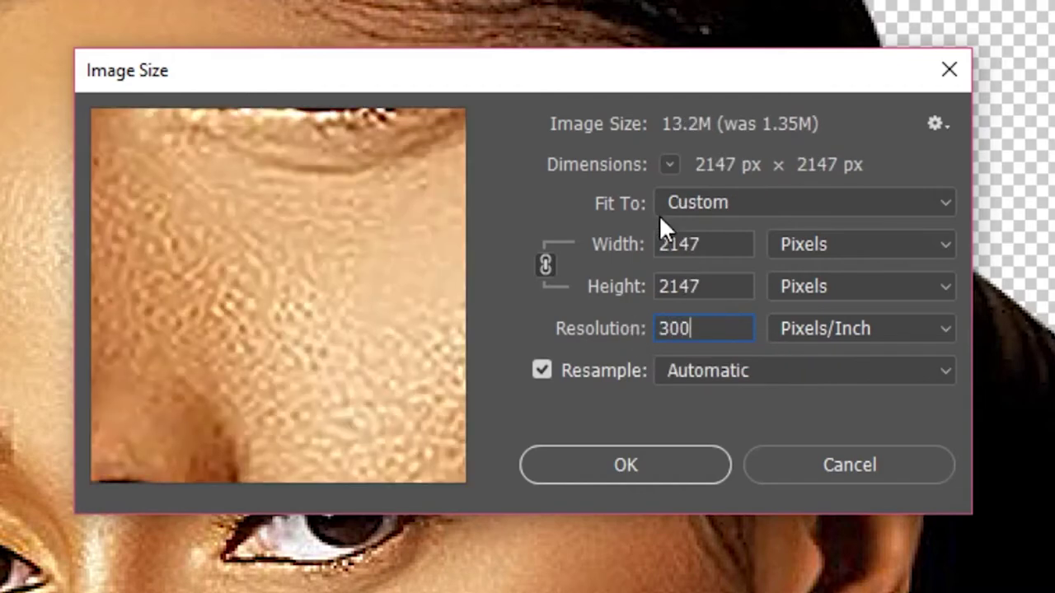
{"action": "key", "text": "ctrl+z"}
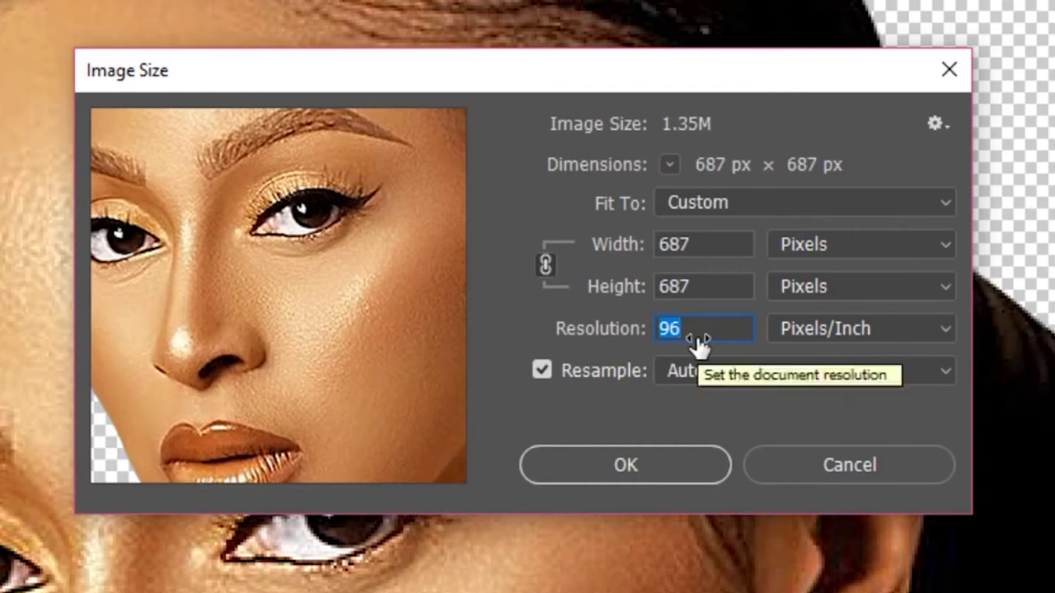
{"action": "key", "text": "ctrl+z"}
{"action": "key", "text": "ctrl+z"}
{"action": "key", "text": "ctrl+z"}
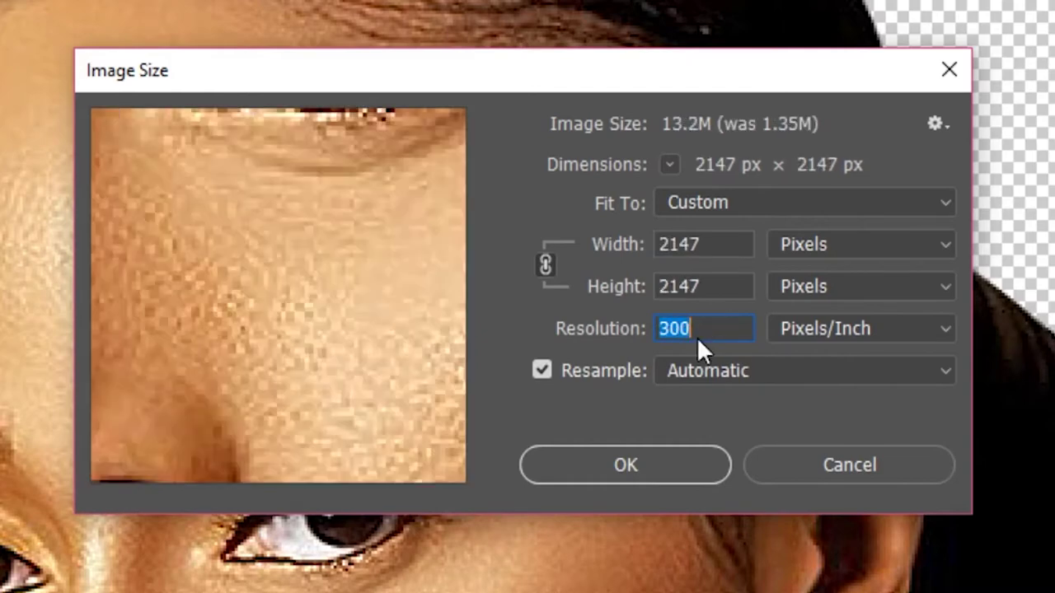
{"action": "key", "text": "ctrl+z"}
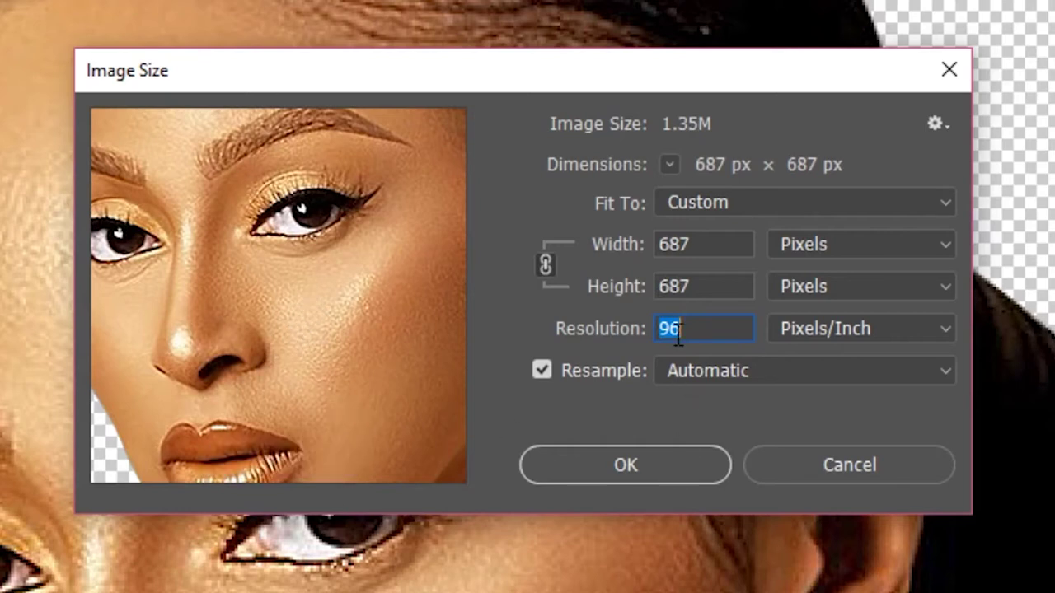
{"action": "key", "text": "ctrl+z"}
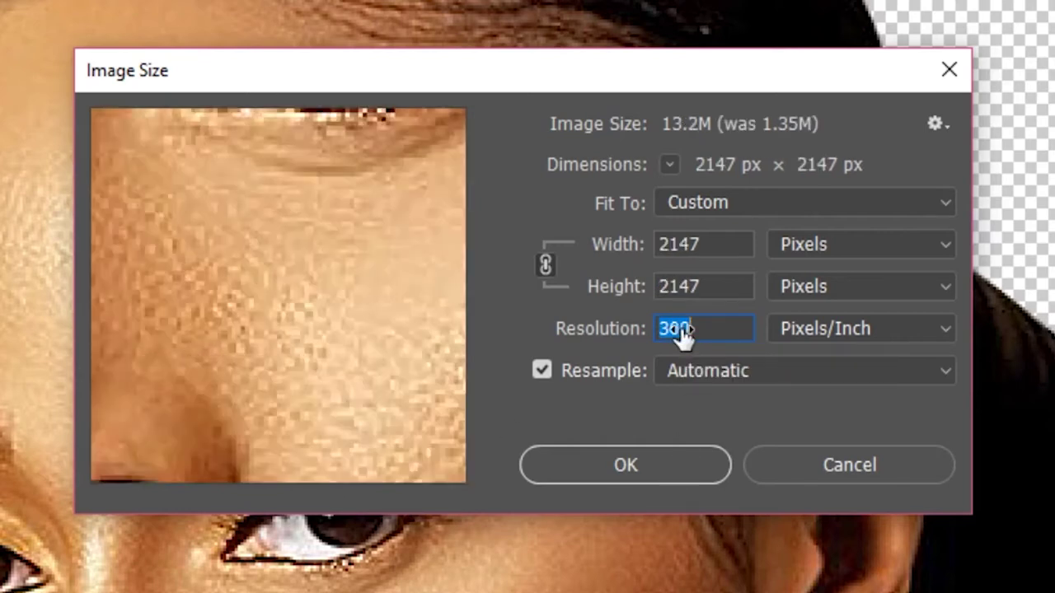
{"action": "key", "text": "ctrl+z"}
{"action": "key", "text": "ctrl+z"}
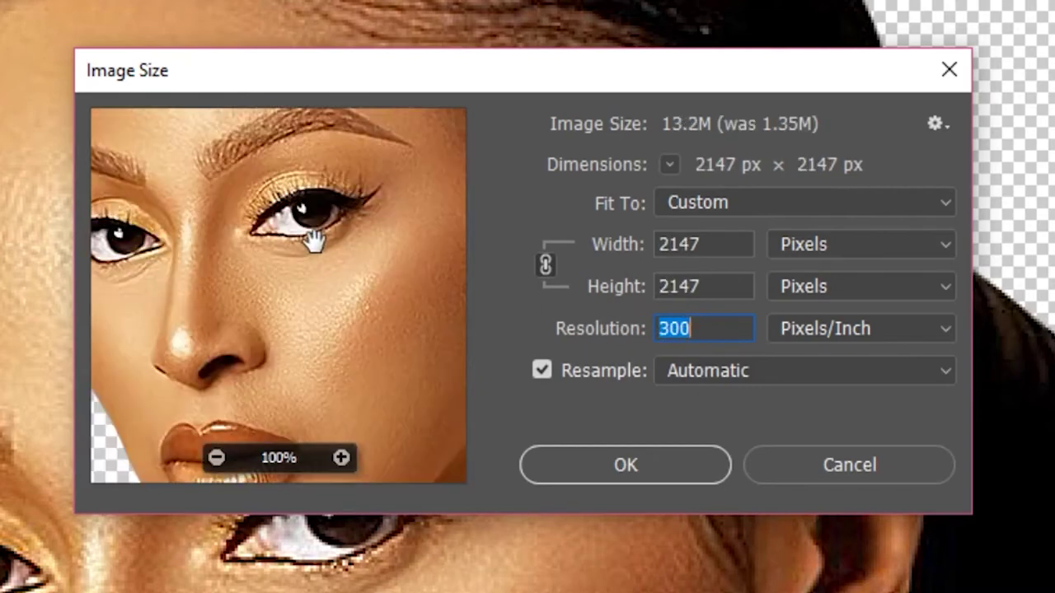
{"action": "key", "text": "ctrl+z"}
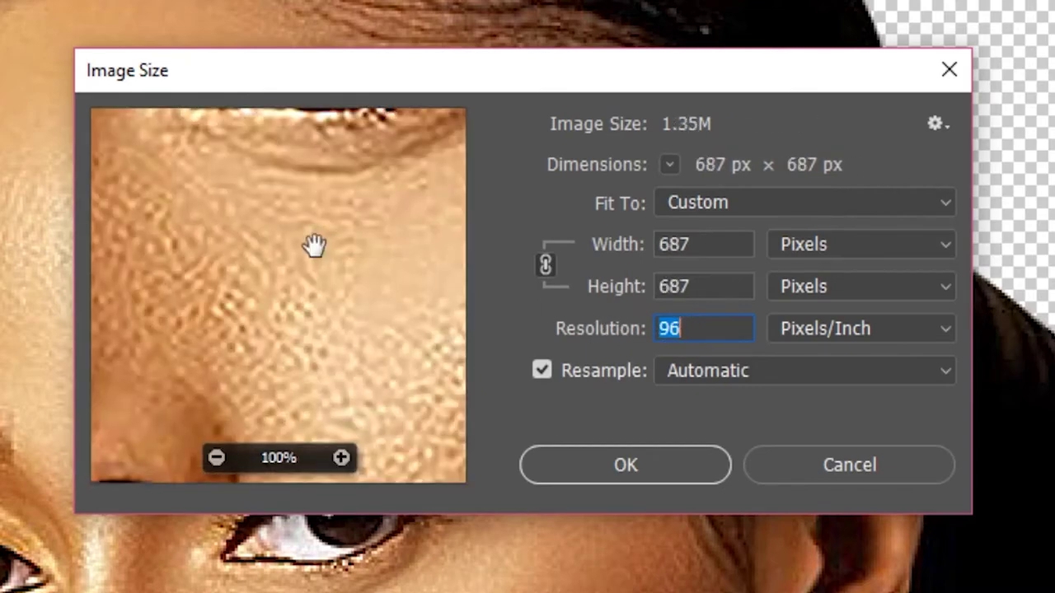
{"action": "key", "text": "ctrl+z"}
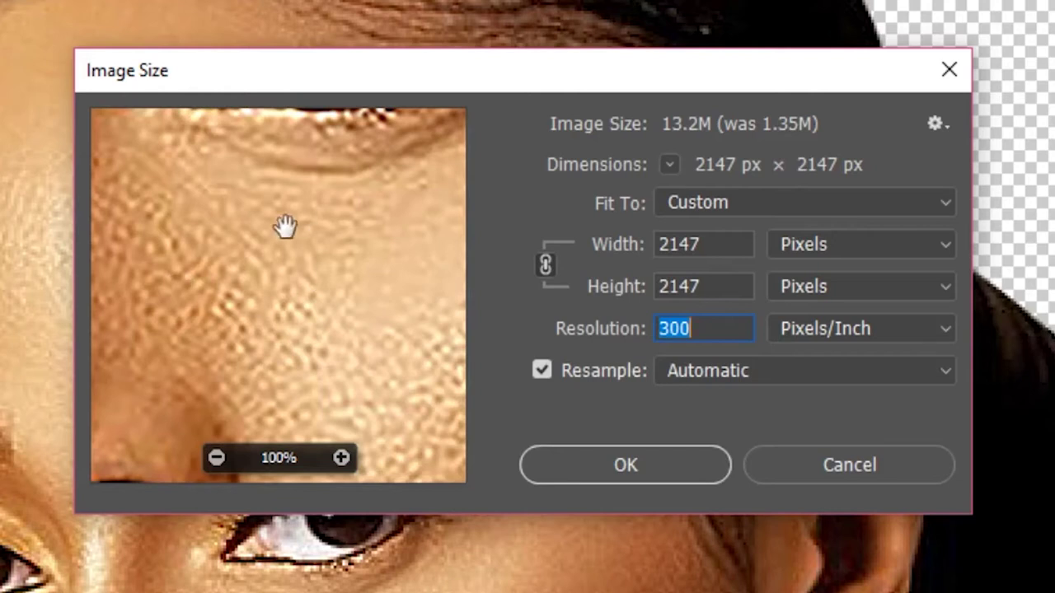
{"action": "key", "text": "ctrl+z"}
{"action": "key", "text": "ctrl+z"}
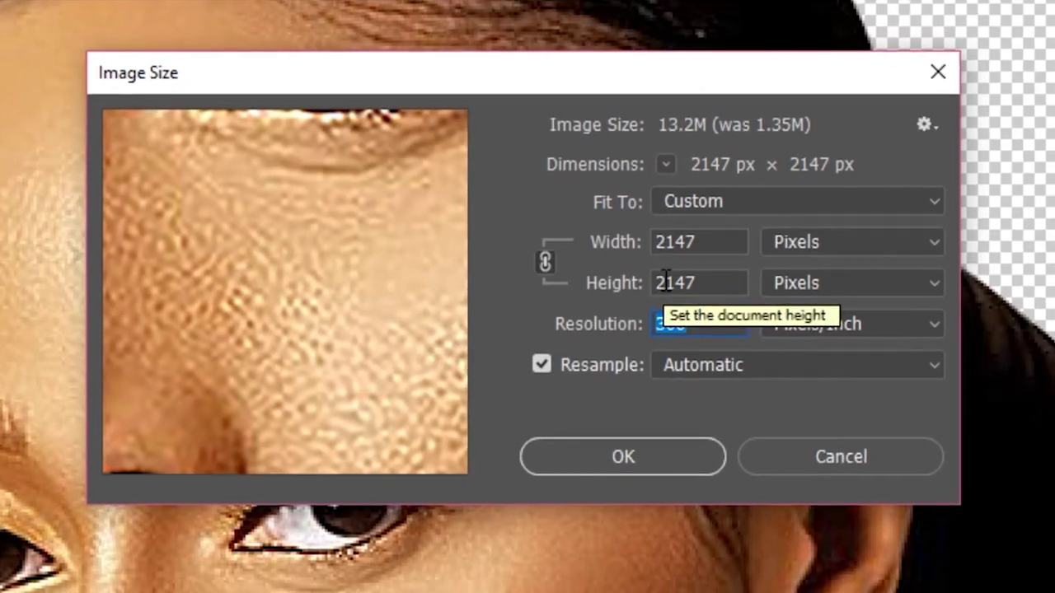
Re-enter the linked height and width values for 300 px dimensions.
{"action": "left_click_drag", "start_coordinate": [669, 280], "coordinate": [638, 294]}
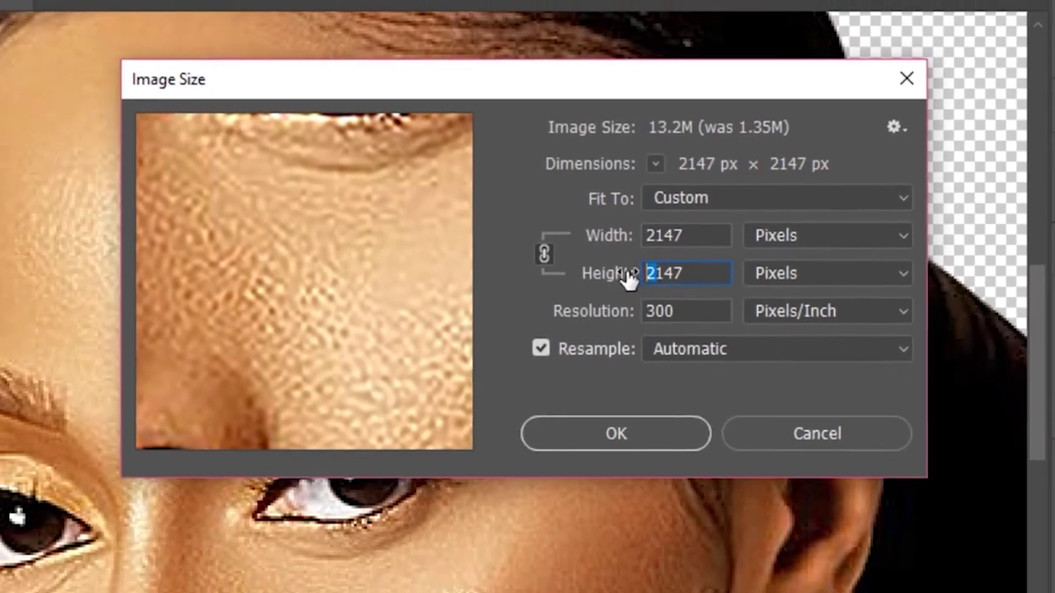
{"action": "type", "text": "3"}
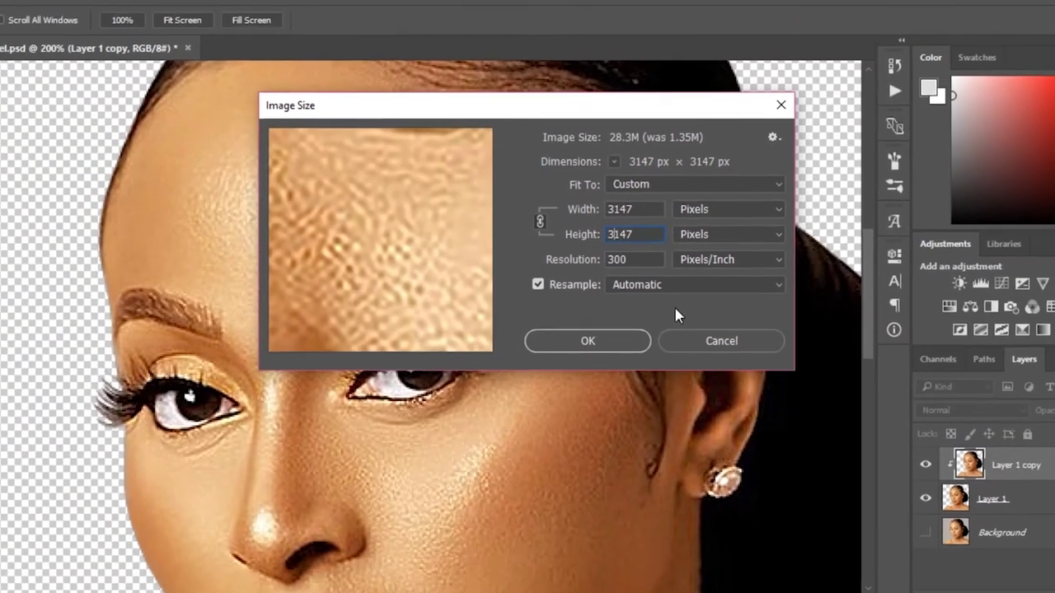
{"action": "key", "text": "Down"}
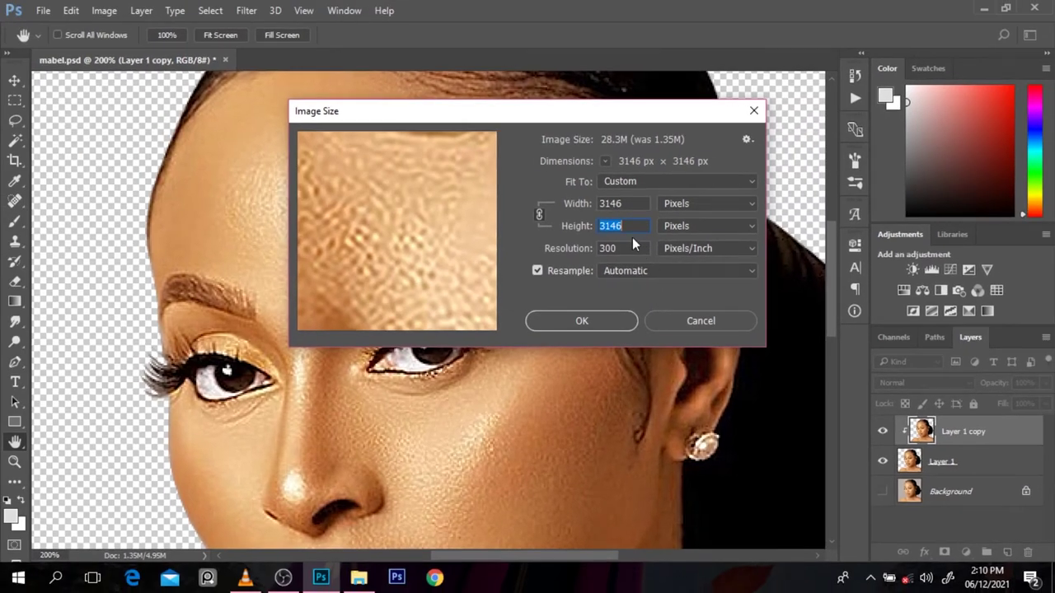
{"action": "left_click_drag", "start_coordinate": [624, 232], "coordinate": [608, 234]}
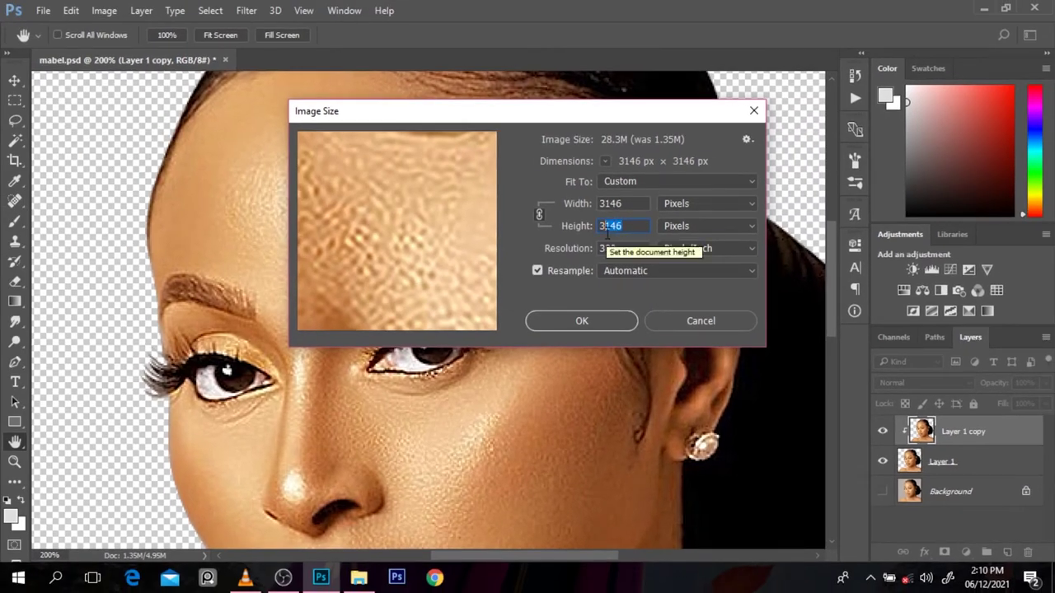
{"action": "type", "text": "3000"}
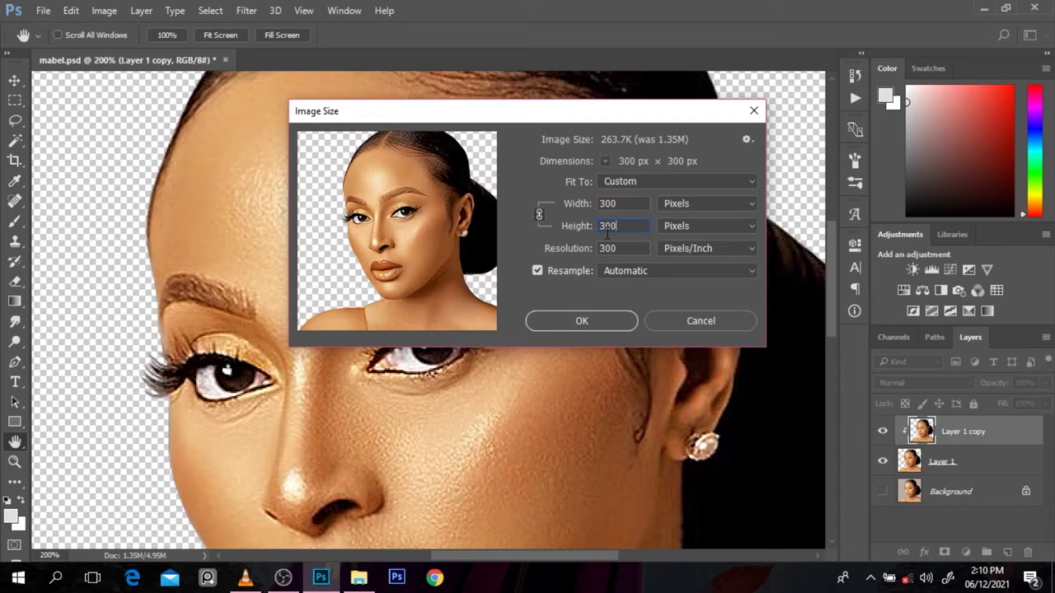
Apply the new larger image size, reframe the face, and shrink the smudge brush.
{"action": "left_click", "coordinate": [583, 321]}
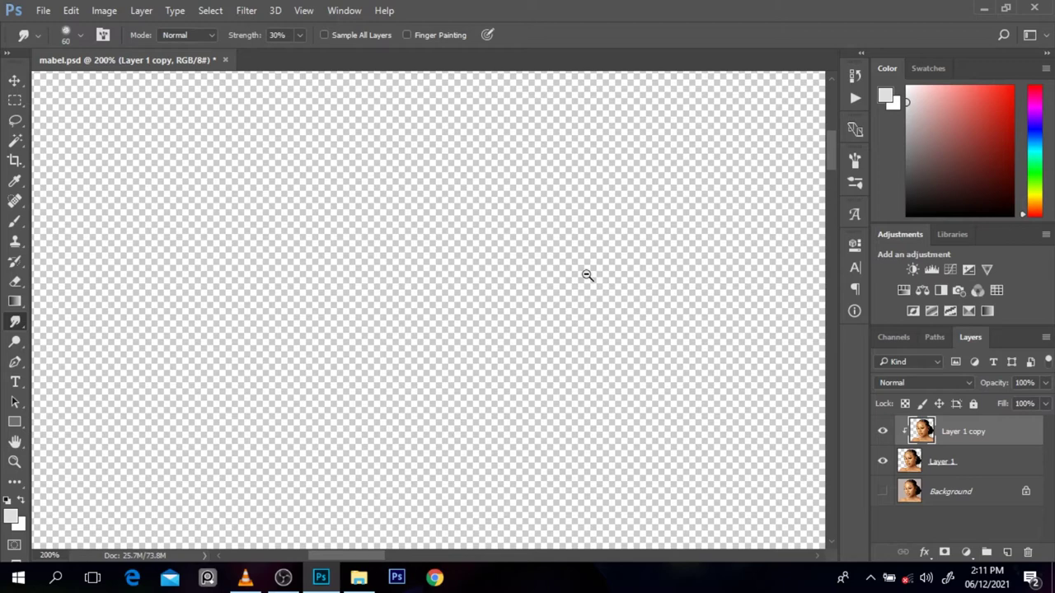
{"action": "scroll", "coordinate": [587, 275], "scroll_direction": "down", "scroll_amount": 7}
{"action": "scroll", "coordinate": [429, 231], "scroll_direction": "up", "scroll_amount": 1}
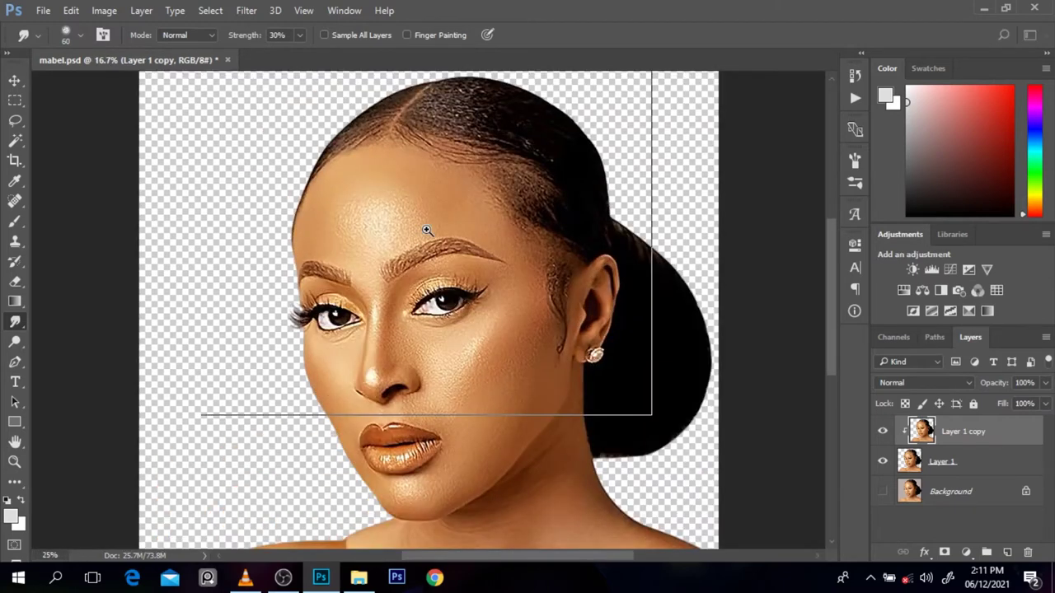
{"action": "scroll", "coordinate": [427, 230], "scroll_direction": "up", "scroll_amount": 1}
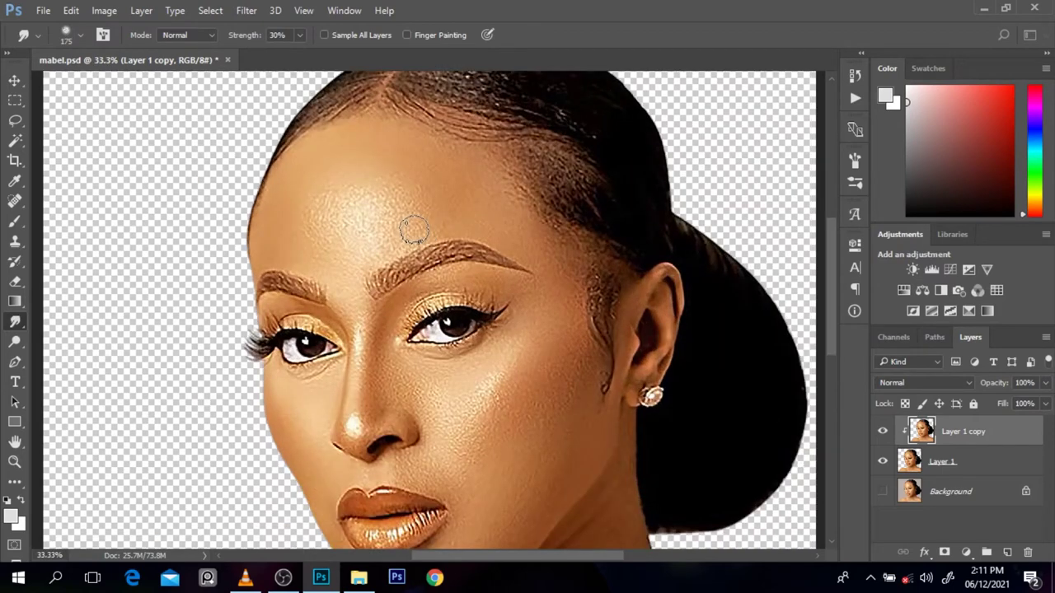
{"action": "key", "text": "bracketleft"}
Browse the brush presets, restore the brush to 175, and add an empty Layer 2.
{"action": "left_click", "coordinate": [74, 35]}
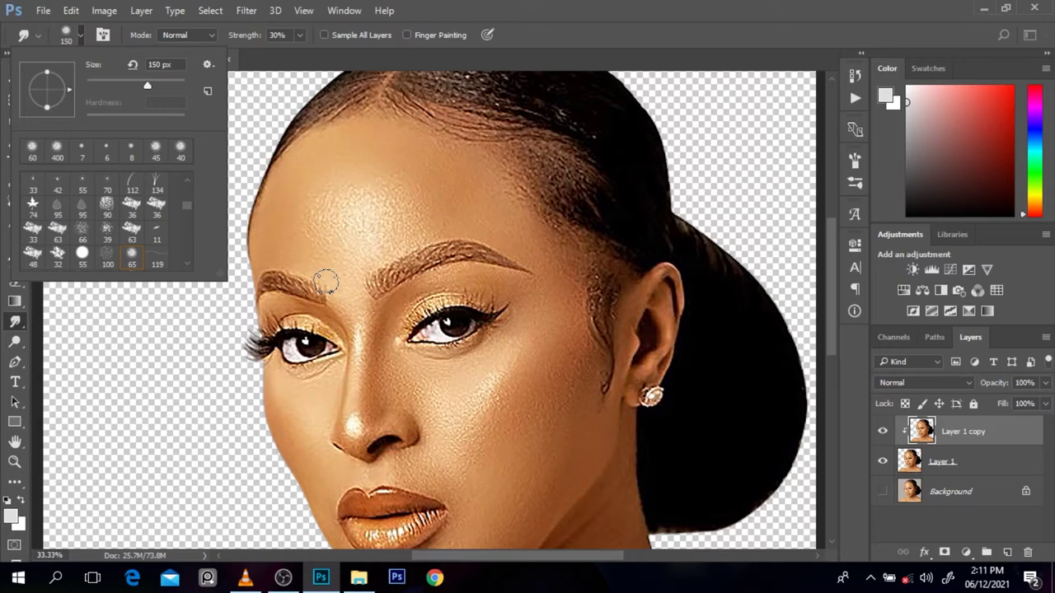
{"action": "left_click", "coordinate": [962, 431]}
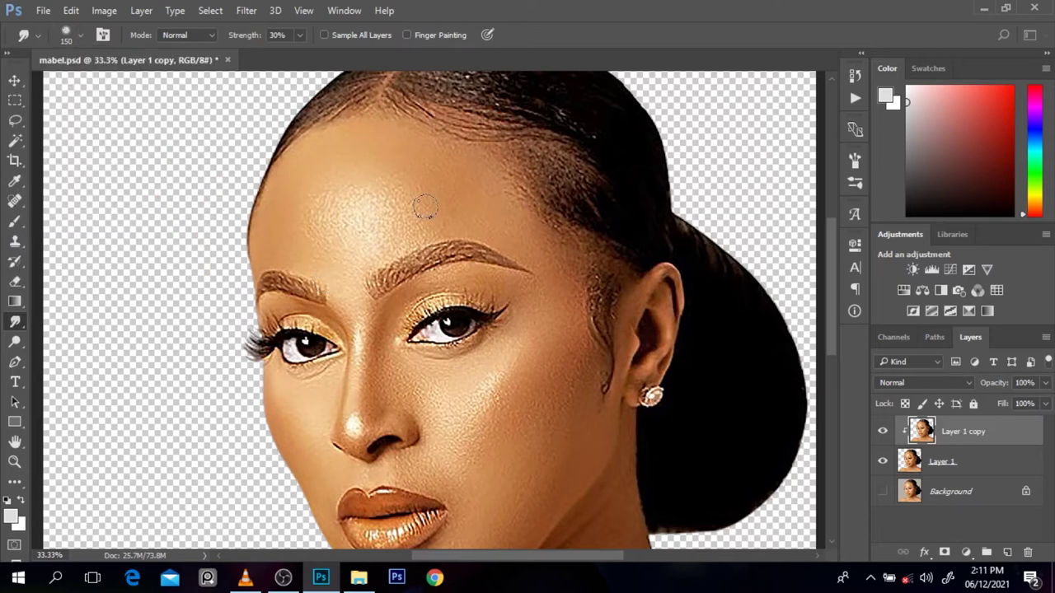
{"action": "key", "text": "bracketright"}
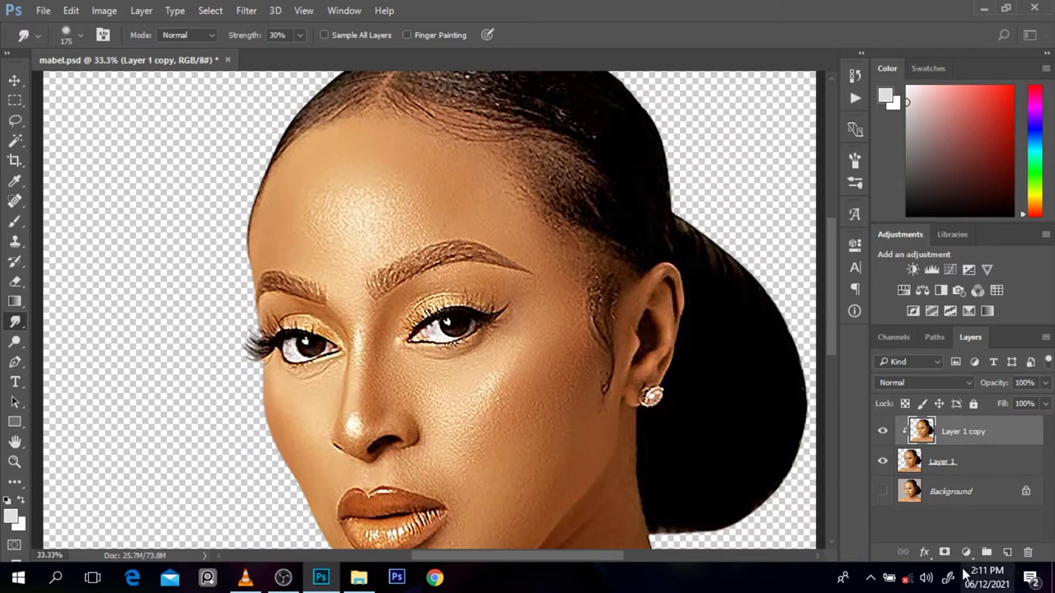
{"action": "left_click", "coordinate": [1008, 552]}
Switch to the Brush tool with red as the painting colour.
{"action": "key", "text": "b"}
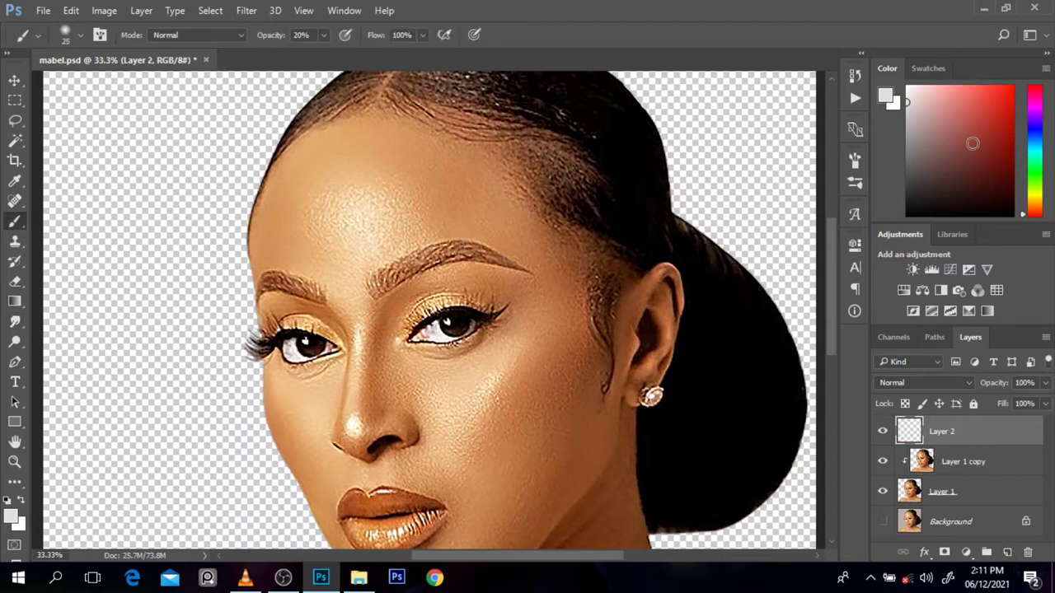
{"action": "left_click_drag", "start_coordinate": [973, 145], "coordinate": [985, 134]}
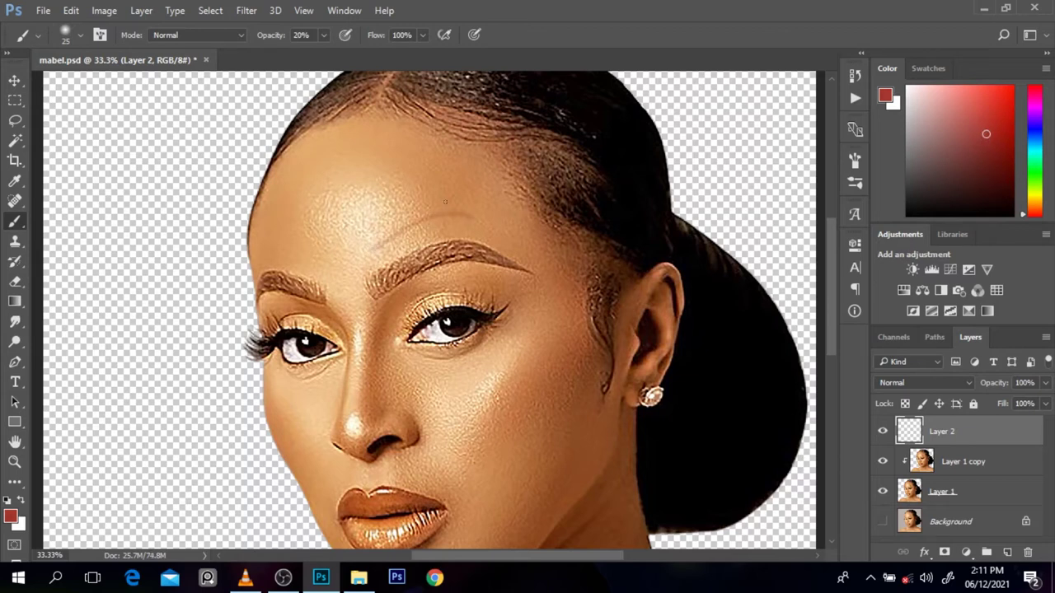
{"action": "key", "text": "bracketleft"}
{"action": "key", "text": "bracketright"}
Paint red guide strokes above the eyebrow, across the forehead and down the nose bridge.
{"action": "left_click_drag", "start_coordinate": [379, 241], "coordinate": [500, 208]}
{"action": "left_click_drag", "start_coordinate": [382, 206], "coordinate": [469, 201]}
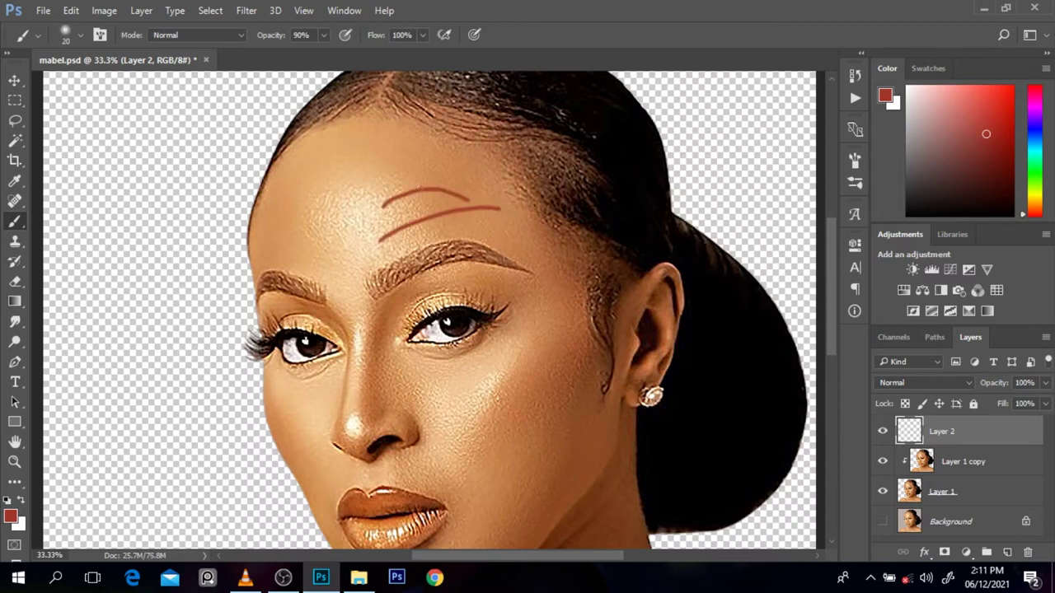
{"action": "left_click_drag", "start_coordinate": [394, 153], "coordinate": [458, 197]}
{"action": "mouse_move", "coordinate": [305, 176]}
{"action": "left_mouse_down"}
{"action": "mouse_move", "coordinate": [298, 245]}
{"action": "mouse_move", "coordinate": [310, 267]}
{"action": "left_mouse_up"}
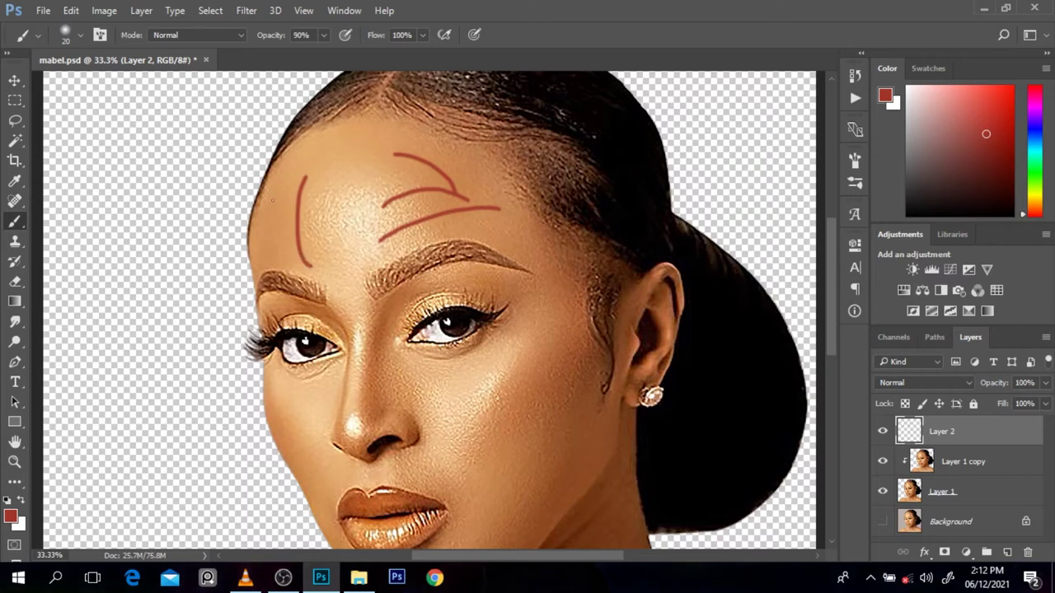
{"action": "mouse_move", "coordinate": [280, 196]}
{"action": "left_mouse_down"}
{"action": "mouse_move", "coordinate": [268, 234]}
{"action": "mouse_move", "coordinate": [294, 267]}
{"action": "left_mouse_up"}
{"action": "left_click_drag", "start_coordinate": [377, 328], "coordinate": [363, 426]}
{"action": "mouse_move", "coordinate": [380, 379]}
{"action": "left_mouse_down"}
{"action": "mouse_move", "coordinate": [371, 421]}
{"action": "mouse_move", "coordinate": [389, 411]}
{"action": "left_mouse_up"}
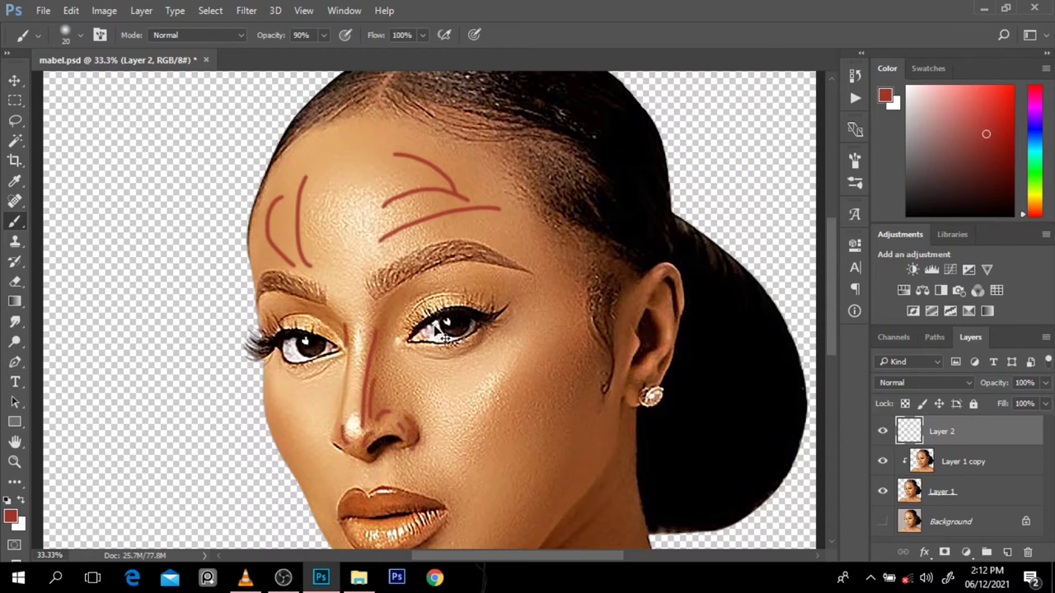
Paint curved guide strokes on the cheek, under the nose and on the chin.
{"action": "mouse_move", "coordinate": [464, 387]}
{"action": "left_mouse_down"}
{"action": "mouse_move", "coordinate": [515, 393]}
{"action": "mouse_move", "coordinate": [525, 361]}
{"action": "left_mouse_up"}
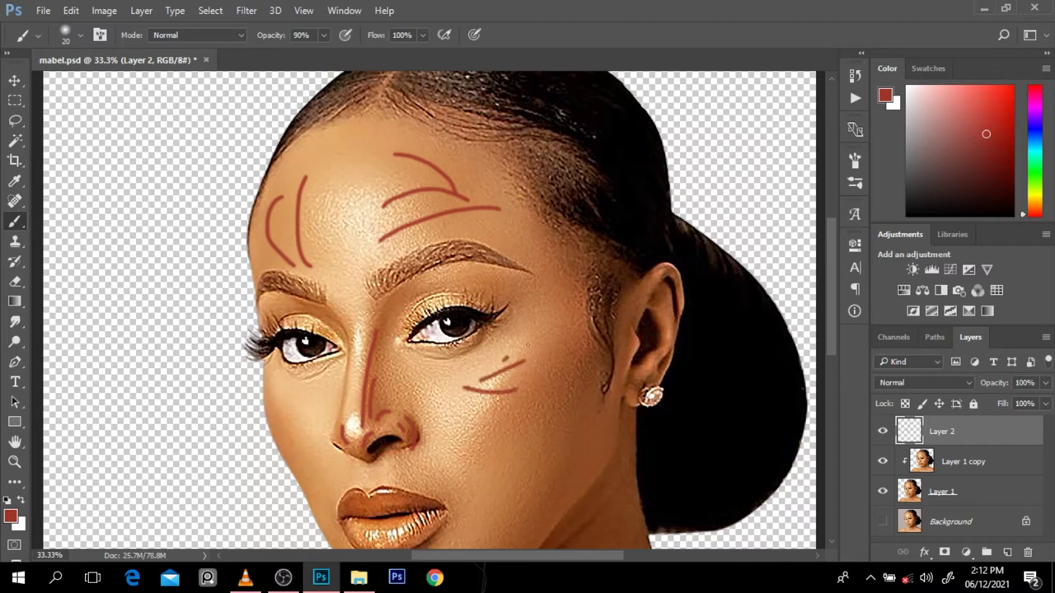
{"action": "key", "text": "ctrl+alt+z"}
{"action": "key", "text": "ctrl+alt+z"}
{"action": "left_click", "coordinate": [517, 361]}
{"action": "left_click_drag", "start_coordinate": [488, 383], "coordinate": [459, 410]}
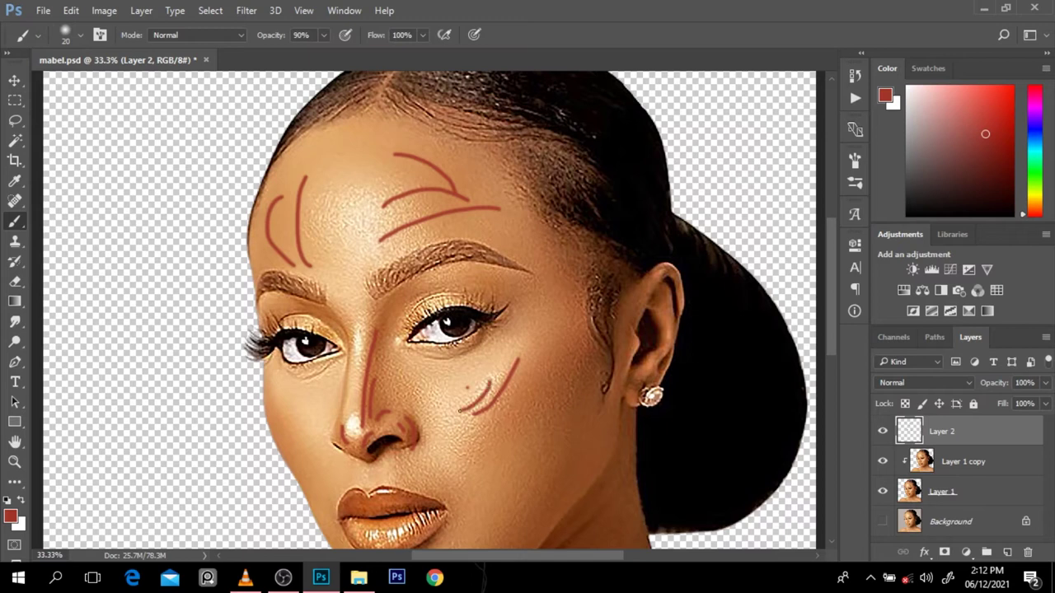
{"action": "left_click_drag", "start_coordinate": [511, 378], "coordinate": [466, 436]}
{"action": "left_click_drag", "start_coordinate": [391, 457], "coordinate": [387, 482]}
{"action": "left_click_drag", "start_coordinate": [829, 303], "coordinate": [829, 333]}
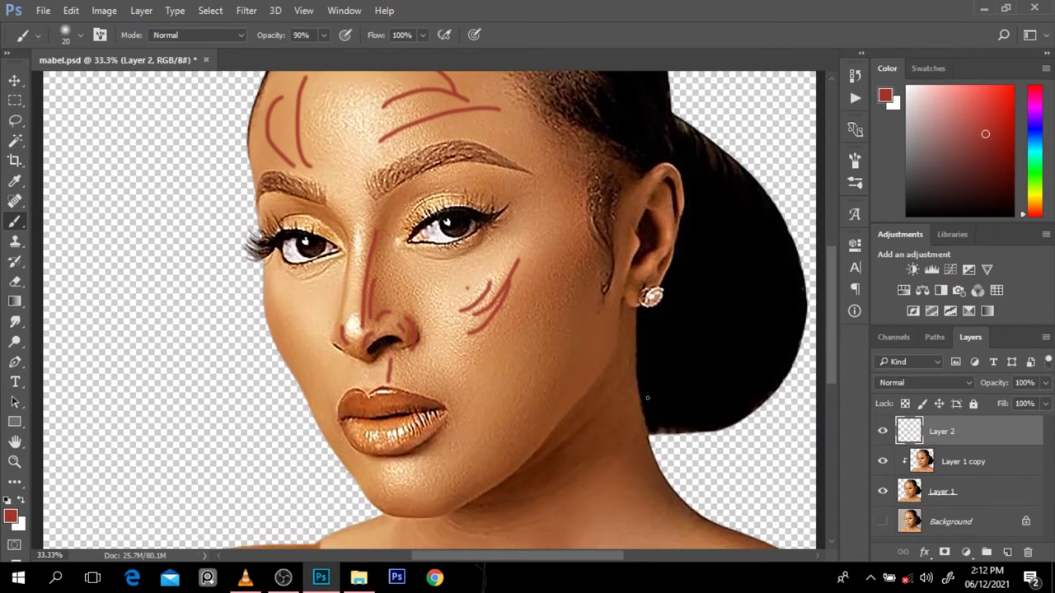
{"action": "mouse_move", "coordinate": [386, 473]}
{"action": "left_mouse_down"}
{"action": "mouse_move", "coordinate": [397, 468]}
{"action": "mouse_move", "coordinate": [417, 487]}
{"action": "left_mouse_up"}
Add guide strokes along the jaw, near the ear, and on the left cheek.
{"action": "left_click_drag", "start_coordinate": [543, 384], "coordinate": [480, 462]}
{"action": "left_click_drag", "start_coordinate": [578, 258], "coordinate": [567, 298]}
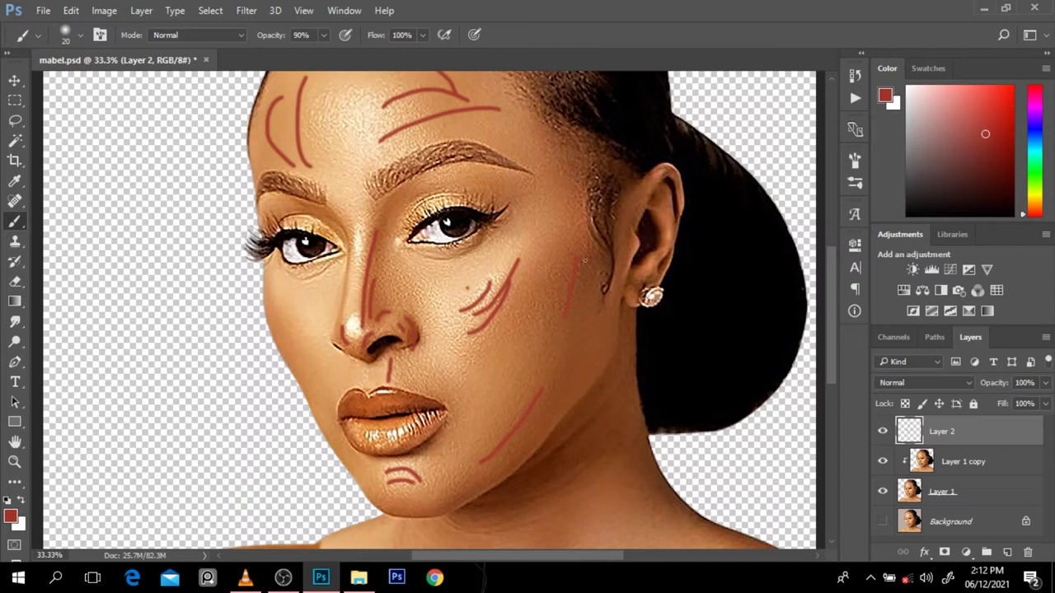
{"action": "key", "text": "ctrl+z"}
{"action": "left_click_drag", "start_coordinate": [581, 261], "coordinate": [547, 299]}
{"action": "left_click_drag", "start_coordinate": [283, 300], "coordinate": [302, 319]}
{"action": "left_click_drag", "start_coordinate": [290, 272], "coordinate": [326, 266]}
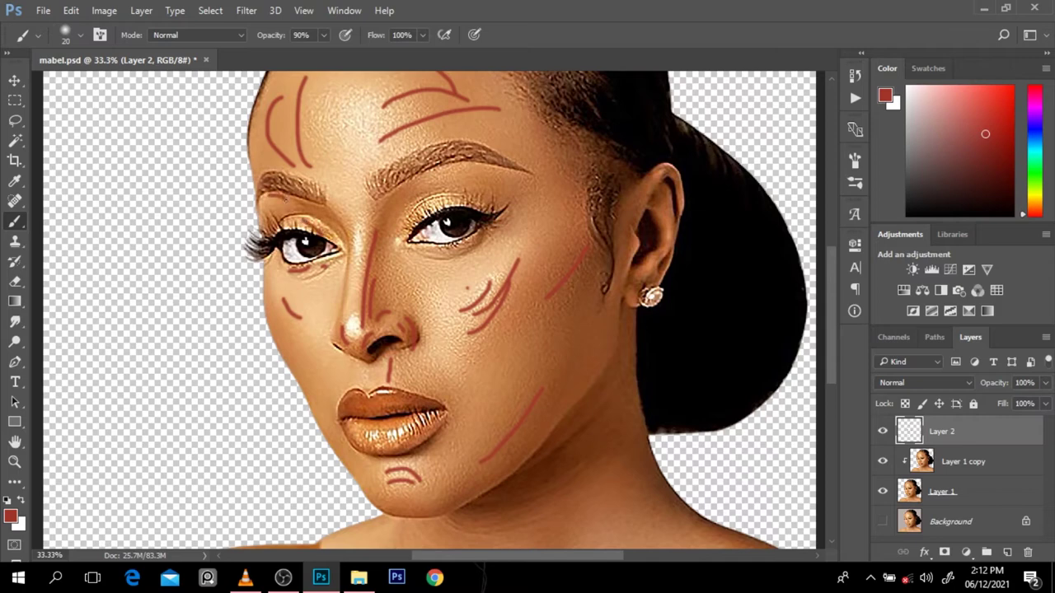
Hide Layer 2's guide strokes and make Layer 1 copy the working layer.
{"action": "scroll", "coordinate": [831, 311], "scroll_direction": "up", "scroll_amount": 2}
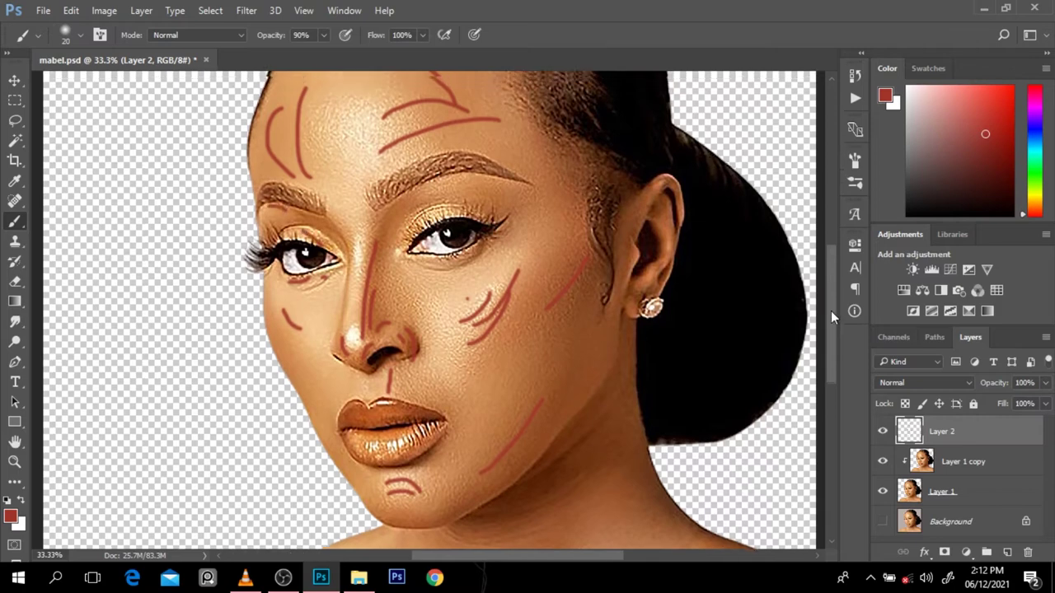
{"action": "left_click", "coordinate": [881, 431]}
{"action": "left_click", "coordinate": [881, 431]}
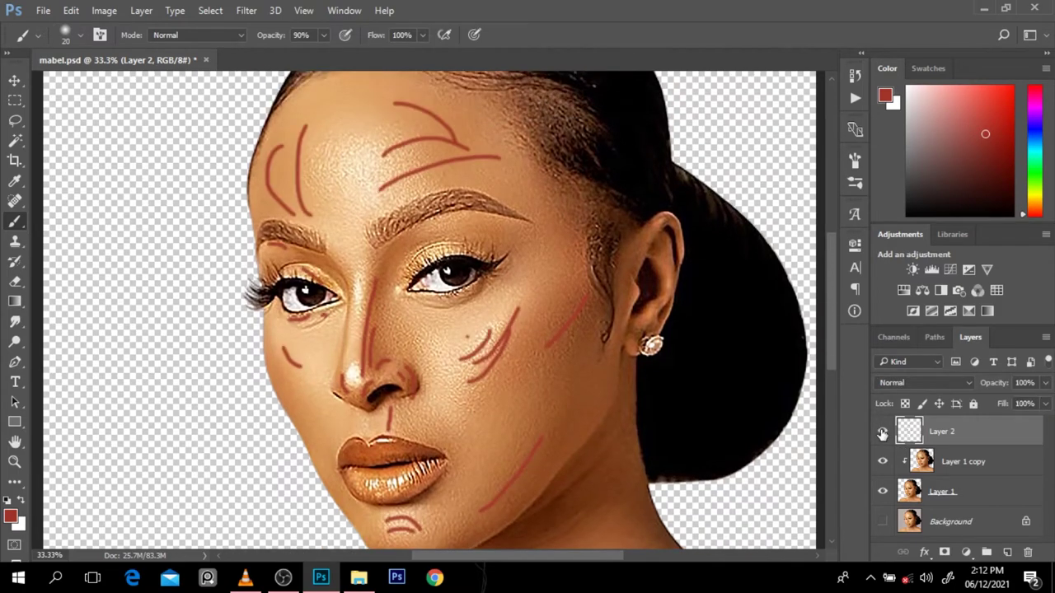
{"action": "left_click", "coordinate": [881, 431]}
{"action": "left_click", "coordinate": [958, 466]}
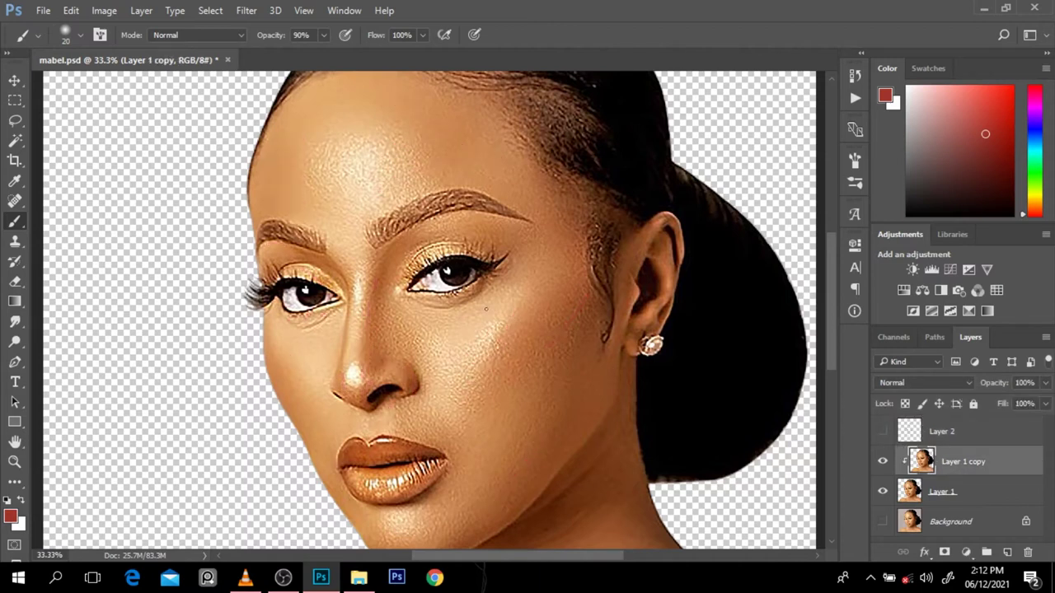
Smudge the forehead skin on Layer 1 copy, resizing the brush around 150 px.
{"action": "key", "text": "r"}
{"action": "key", "text": "bracketleft"}
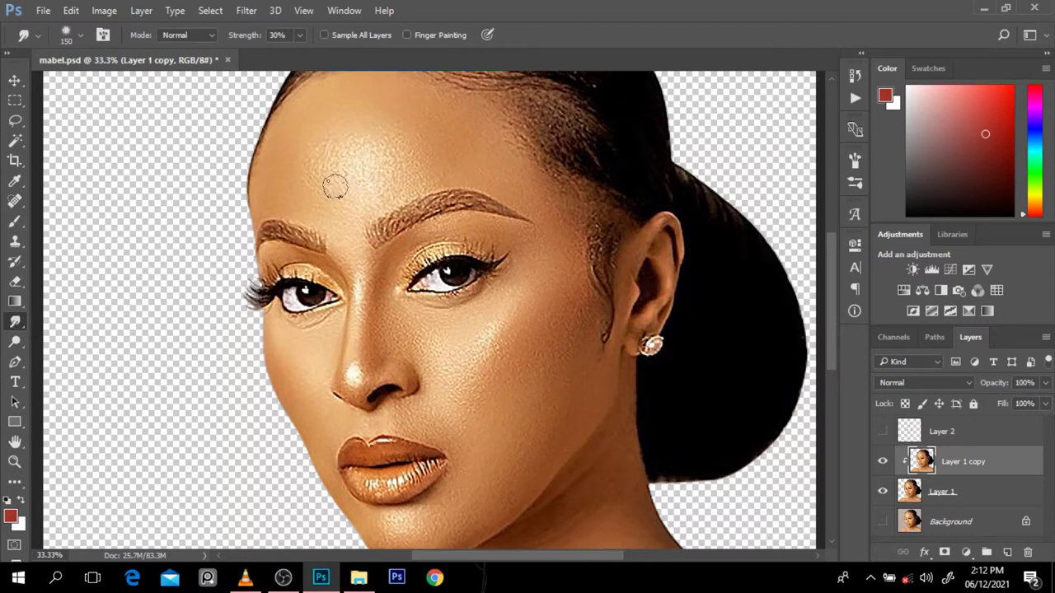
{"action": "key", "text": "bracketleft"}
{"action": "key", "text": "bracketright"}
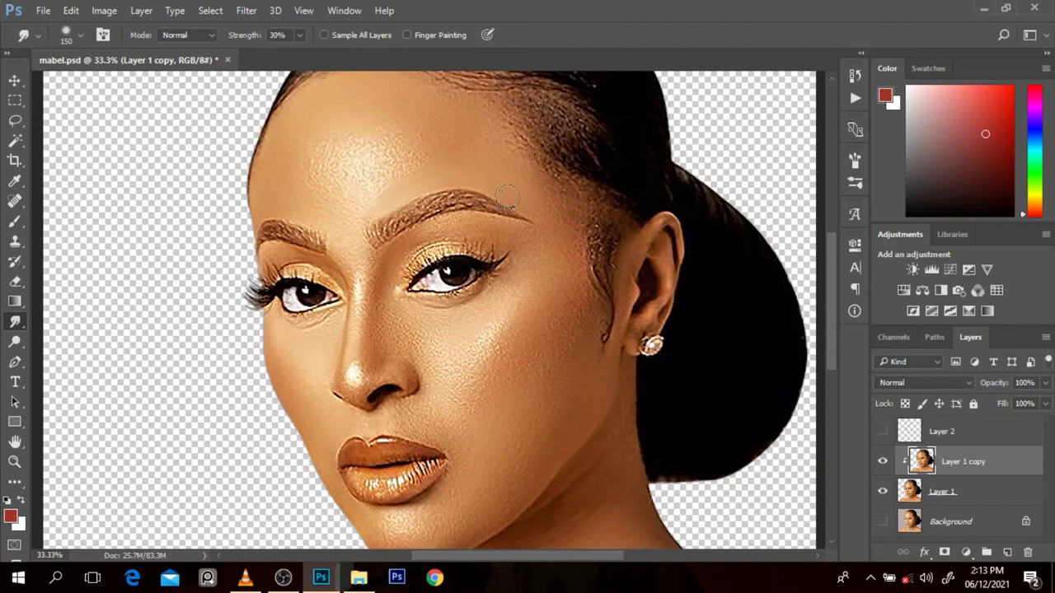
{"action": "left_click_drag", "start_coordinate": [829, 300], "coordinate": [828, 274]}
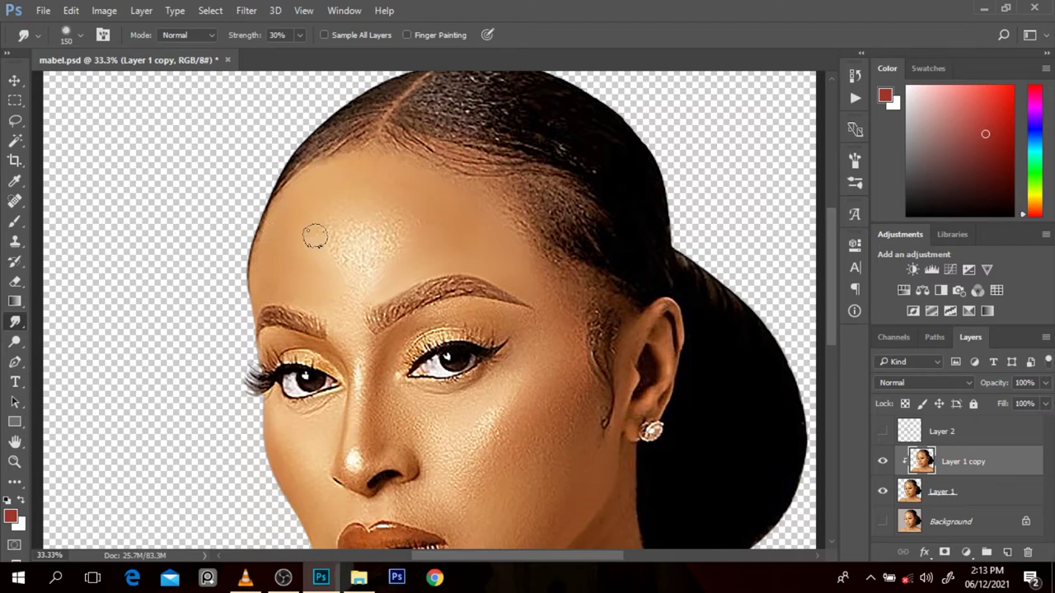
{"action": "key", "text": "bracketleft"}
{"action": "key", "text": "bracketleft"}
{"action": "key", "text": "bracketright"}
{"action": "key", "text": "bracketright"}
Smear the bright forehead highlight and cheek skin smooth, resizing the brush and showing Layer 1 copy.
{"action": "mouse_move", "coordinate": [350, 277]}
{"action": "left_mouse_down"}
{"action": "mouse_move", "coordinate": [357, 221]}
{"action": "mouse_move", "coordinate": [404, 241]}
{"action": "mouse_move", "coordinate": [382, 220]}
{"action": "mouse_move", "coordinate": [351, 220]}
{"action": "mouse_move", "coordinate": [419, 231]}
{"action": "mouse_move", "coordinate": [326, 228]}
{"action": "mouse_move", "coordinate": [338, 277]}
{"action": "mouse_move", "coordinate": [411, 249]}
{"action": "mouse_move", "coordinate": [404, 194]}
{"action": "left_mouse_up"}
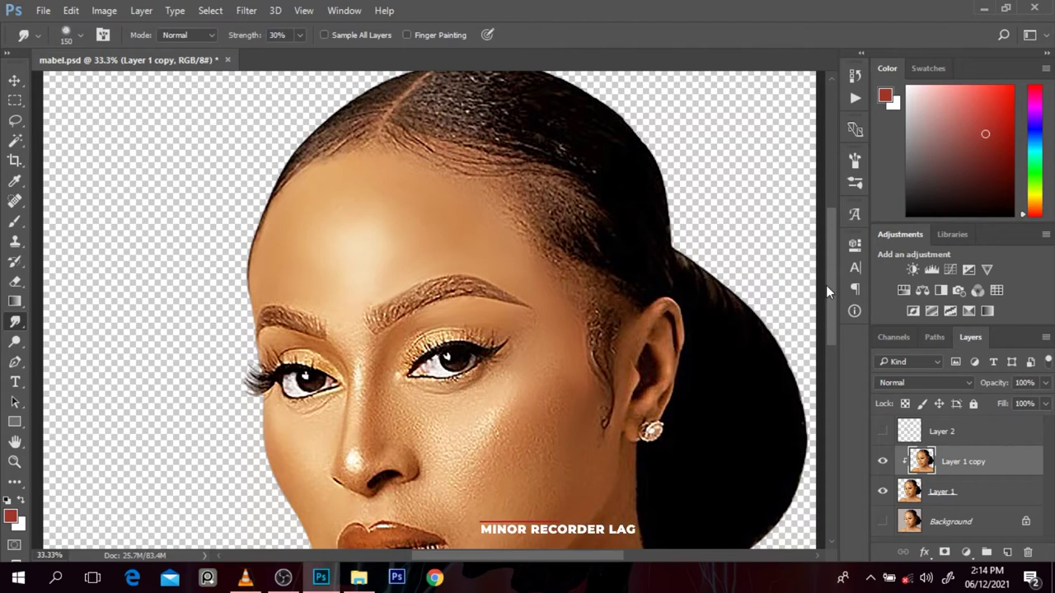
{"action": "left_click_drag", "start_coordinate": [828, 290], "coordinate": [828, 308]}
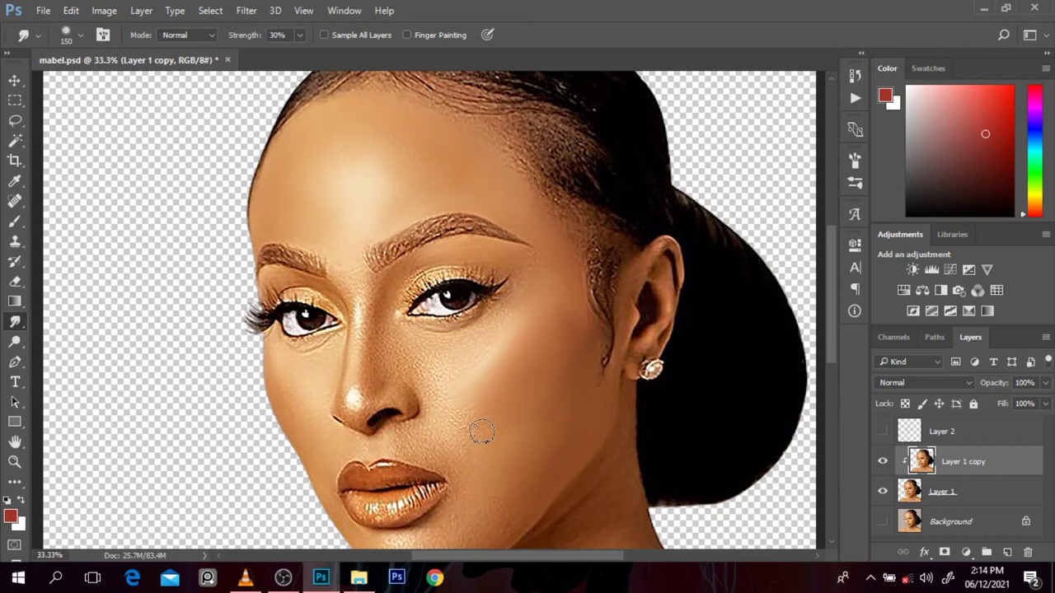
{"action": "key", "text": "bracketleft"}
{"action": "key", "text": "bracketleft"}
{"action": "left_click_drag", "start_coordinate": [834, 327], "coordinate": [833, 355]}
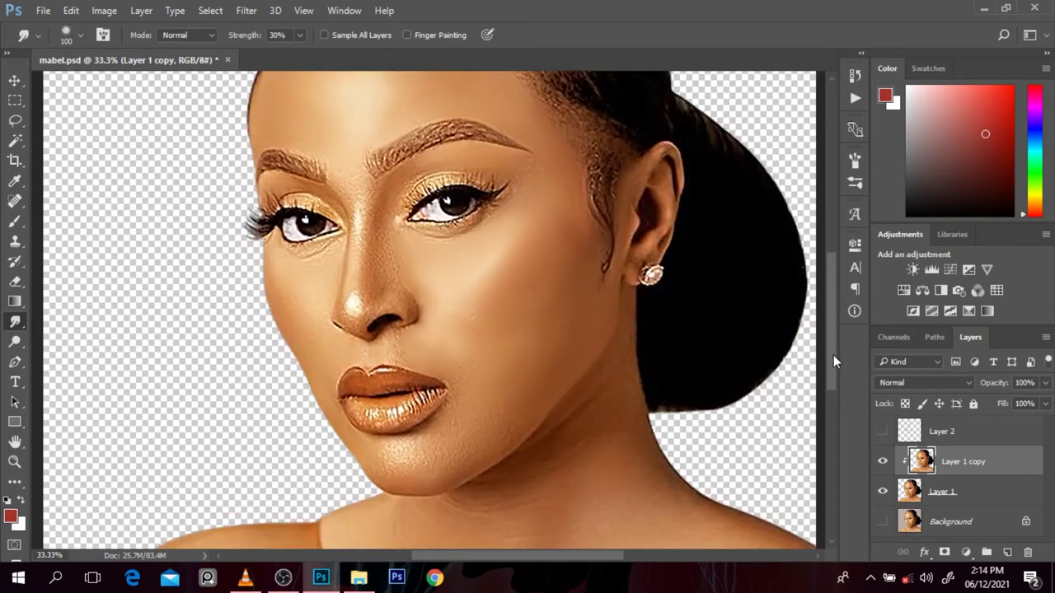
{"action": "key", "text": "bracketright"}
{"action": "key", "text": "bracketright"}
{"action": "left_click", "coordinate": [882, 462]}
{"action": "key", "text": "bracketleft"}
{"action": "key", "text": "bracketleft"}
{"action": "key", "text": "bracketleft"}
{"action": "key", "text": "bracketleft"}
{"action": "key", "text": "bracketleft"}
{"action": "key", "text": "bracketleft"}
Add Layer 3 with short red strokes beside the nose, hide it, and select Layer 1 copy.
{"action": "left_click", "coordinate": [1007, 553]}
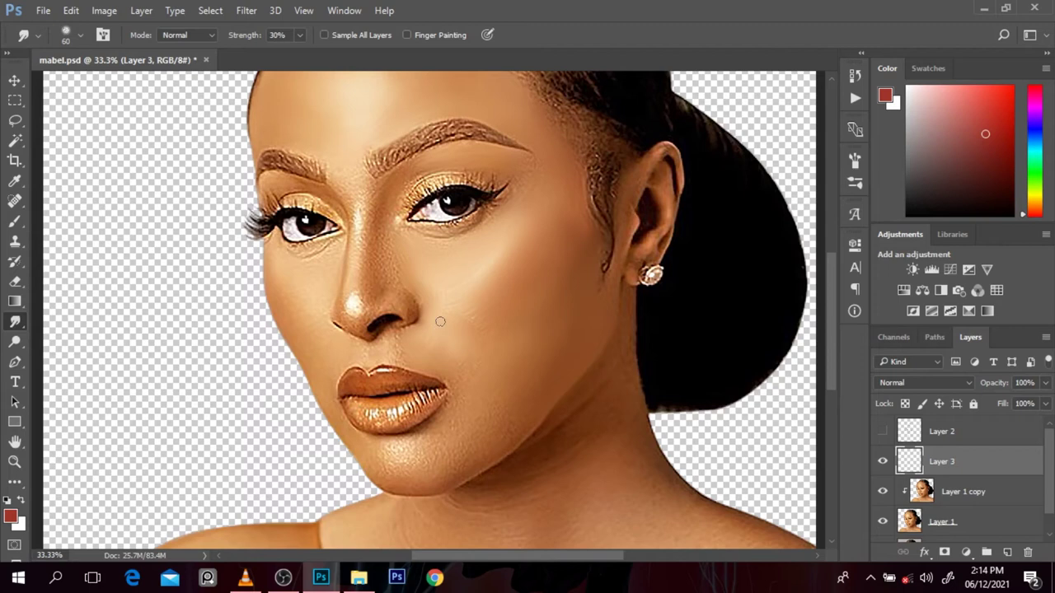
{"action": "key", "text": "b"}
{"action": "key", "text": "bracketleft"}
{"action": "key", "text": "bracketleft"}
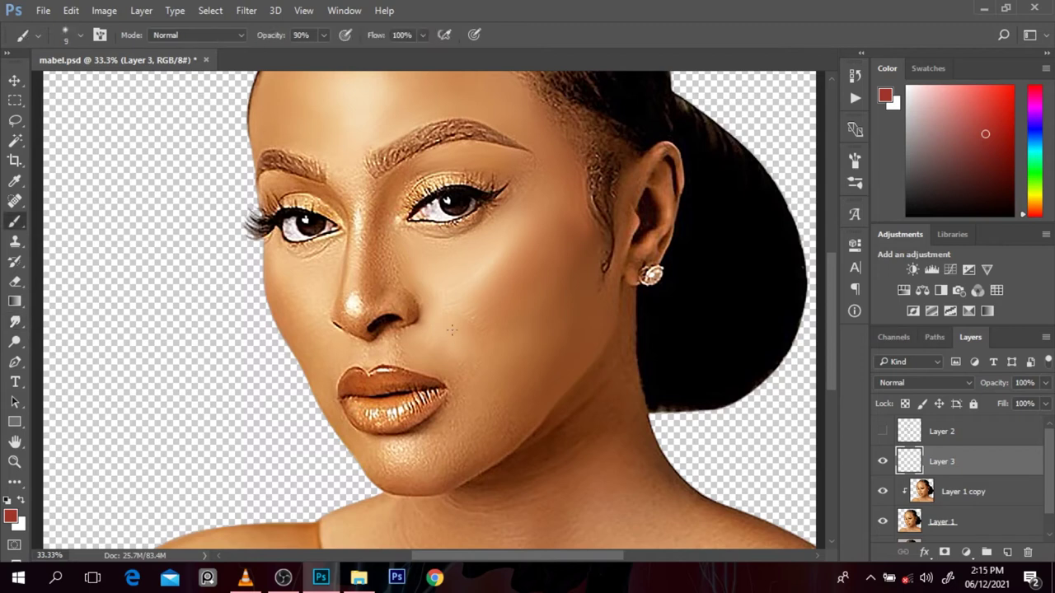
{"action": "key", "text": "bracketright"}
{"action": "key", "text": "bracketright"}
{"action": "left_click_drag", "start_coordinate": [435, 315], "coordinate": [462, 344]}
{"action": "mouse_move", "coordinate": [434, 341]}
{"action": "left_mouse_down"}
{"action": "mouse_move", "coordinate": [438, 357]}
{"action": "mouse_move", "coordinate": [422, 354]}
{"action": "left_mouse_up"}
{"action": "left_click_drag", "start_coordinate": [429, 357], "coordinate": [434, 341]}
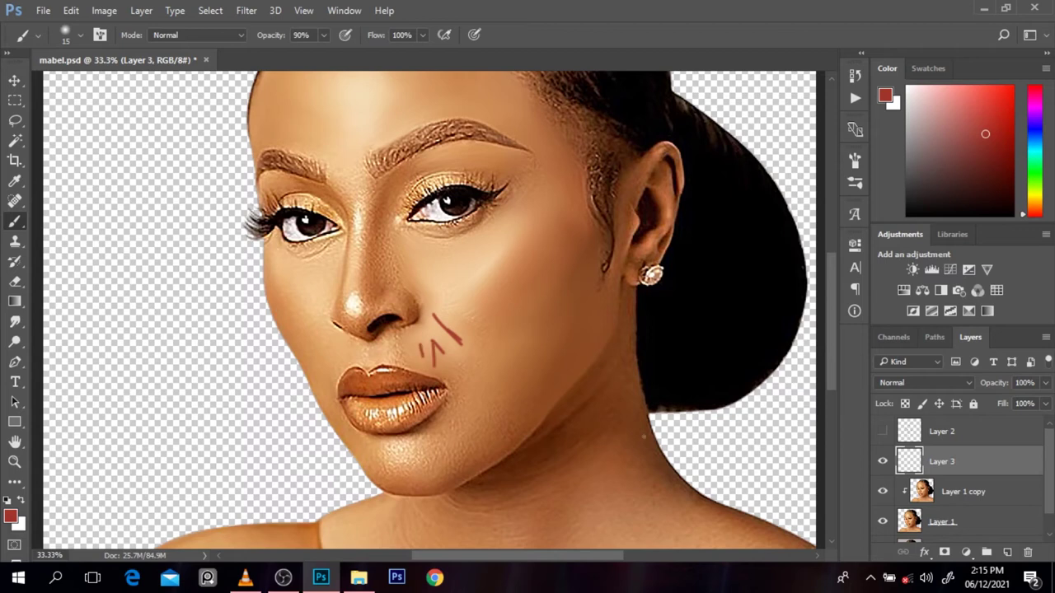
{"action": "left_click", "coordinate": [882, 461]}
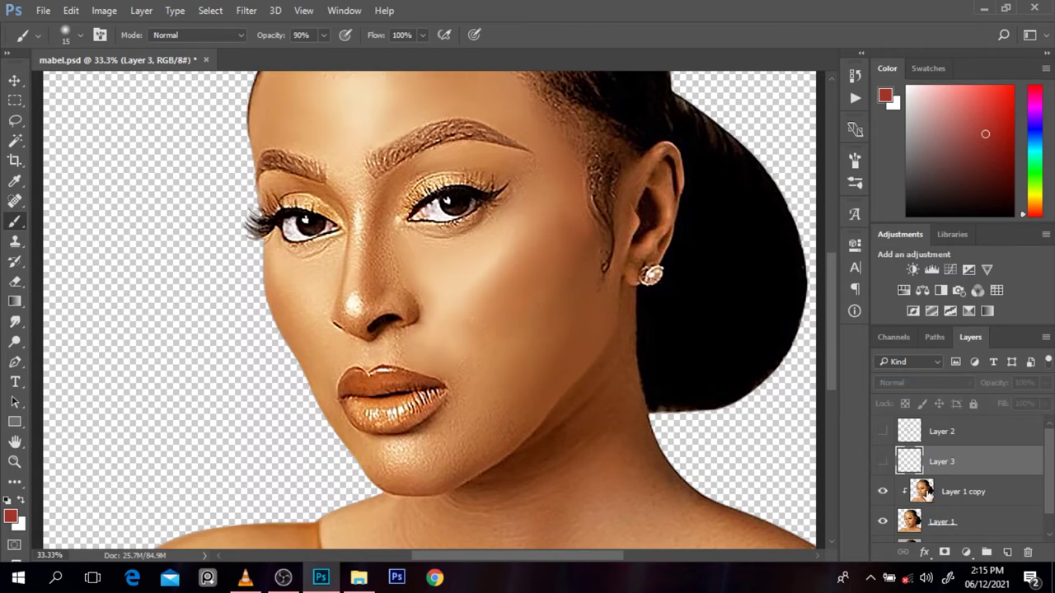
{"action": "left_click", "coordinate": [932, 501]}
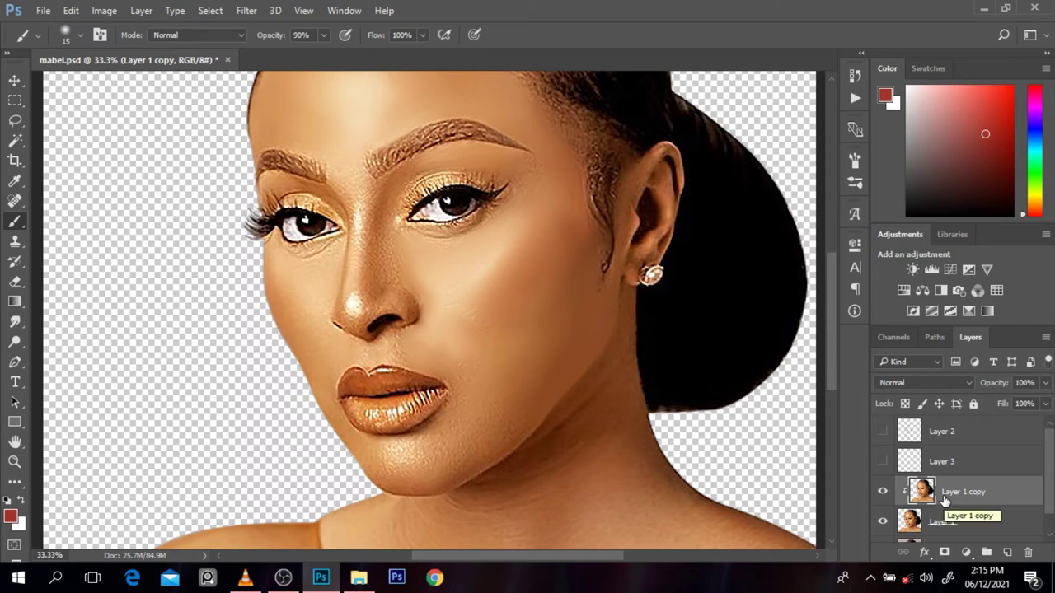
Duplicate Layer 1 copy, clip the duplicate, and lightly erase the cheek with a 150 px eraser.
{"action": "key", "text": "ctrl+j"}
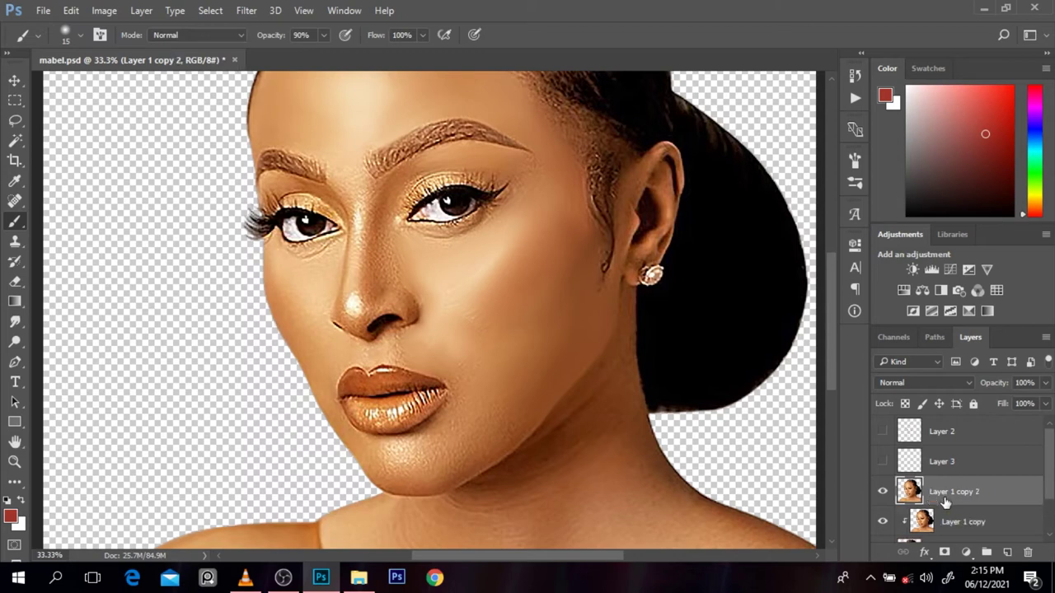
{"action": "left_click", "coordinate": [949, 505], "text": "alt"}
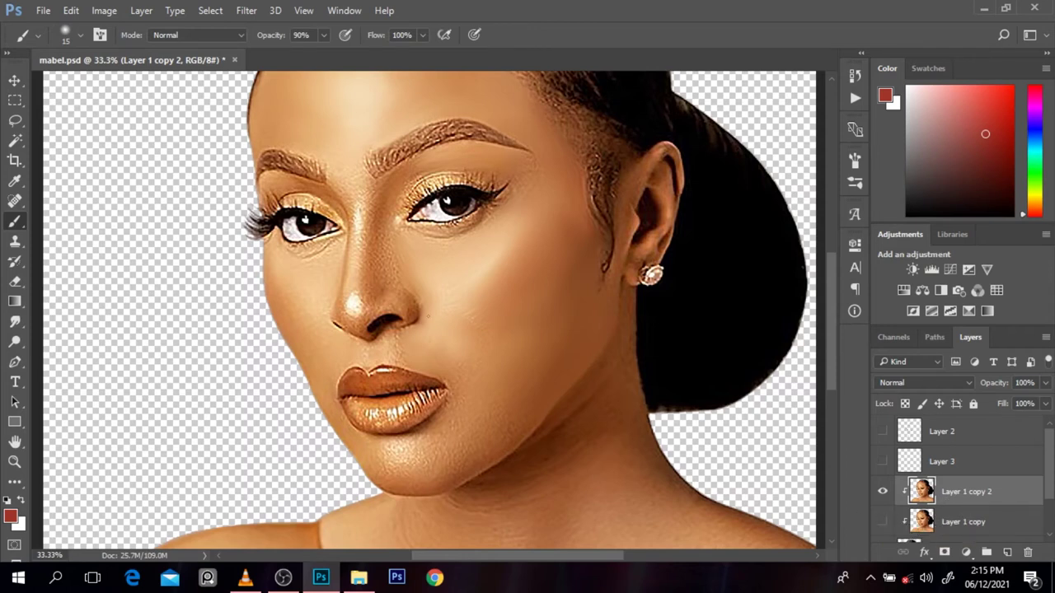
{"action": "key", "text": "e"}
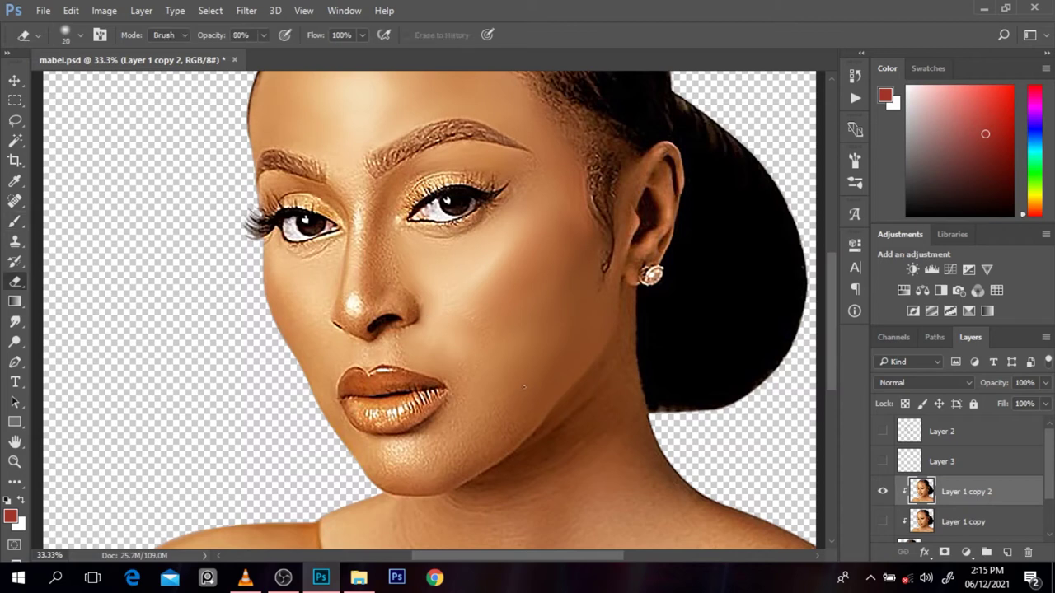
{"action": "key", "text": "bracketright"}
{"action": "key", "text": "bracketright"}
{"action": "key", "text": "bracketright"}
{"action": "key", "text": "bracketright"}
{"action": "key", "text": "bracketright"}
{"action": "key", "text": "bracketright"}
{"action": "key", "text": "bracketright"}
{"action": "key", "text": "bracketright"}
{"action": "key", "text": "bracketright"}
{"action": "key", "text": "bracketright"}
{"action": "mouse_move", "coordinate": [463, 365]}
{"action": "left_mouse_down"}
{"action": "mouse_move", "coordinate": [487, 402]}
{"action": "mouse_move", "coordinate": [495, 366]}
{"action": "mouse_move", "coordinate": [483, 398]}
{"action": "left_mouse_up"}
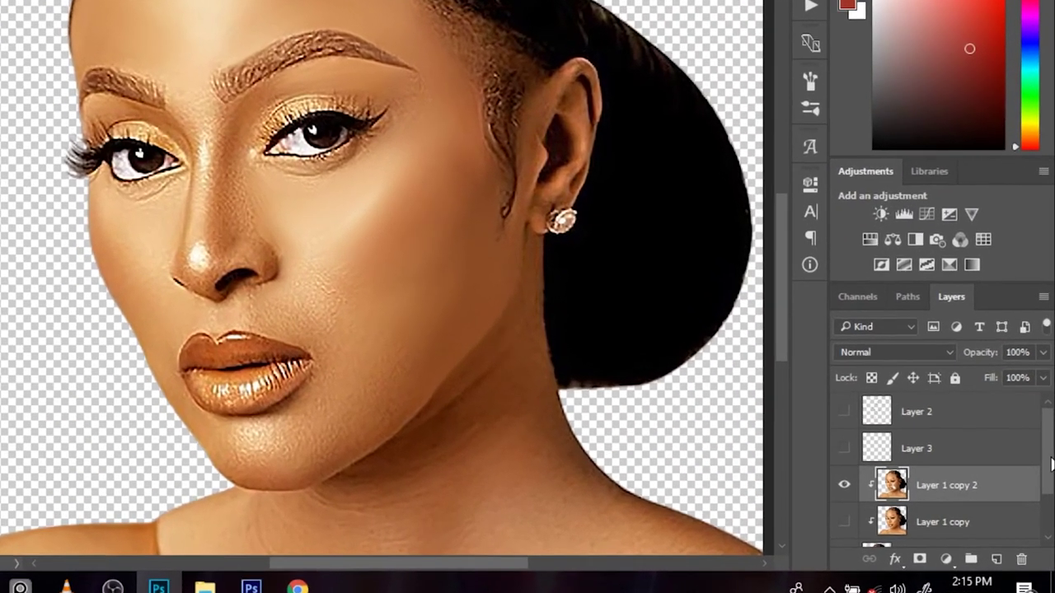
{"action": "scroll", "coordinate": [1021, 482], "scroll_direction": "down", "scroll_amount": 2}
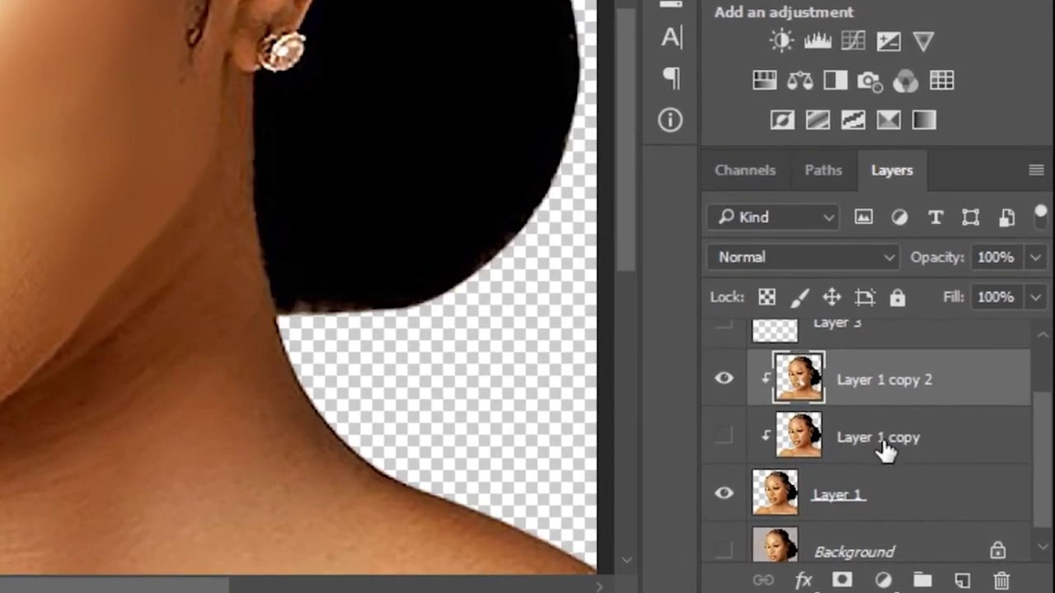
Undo stray clipping changes, then merge Layer 1 copy and Layer 1 copy 2 with Ctrl+E.
{"action": "left_click", "coordinate": [886, 451]}
{"action": "key", "text": "ctrl+z"}
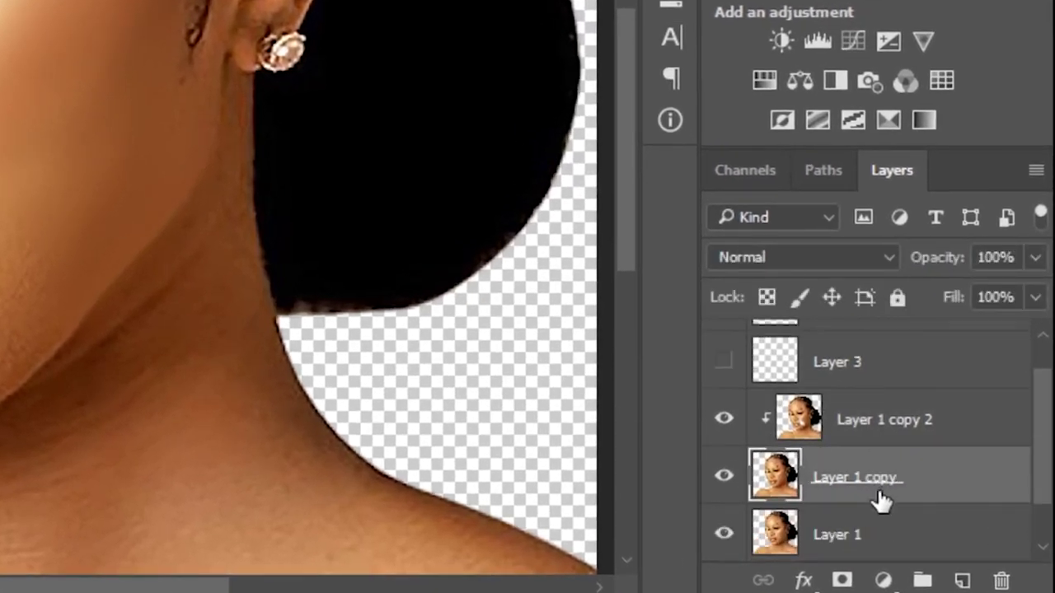
{"action": "left_click", "coordinate": [880, 496], "text": "alt"}
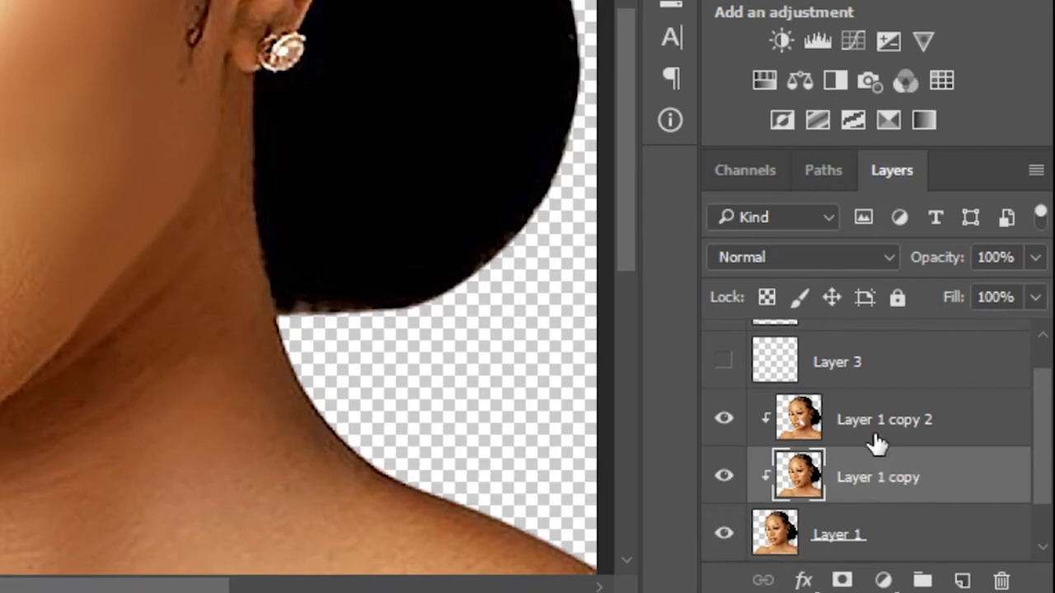
{"action": "key", "text": "ctrl+z"}
{"action": "left_click", "coordinate": [881, 386], "text": "alt"}
{"action": "key", "text": "ctrl+z"}
{"action": "left_click", "coordinate": [886, 415], "text": "shift"}
{"action": "key", "text": "ctrl+e"}
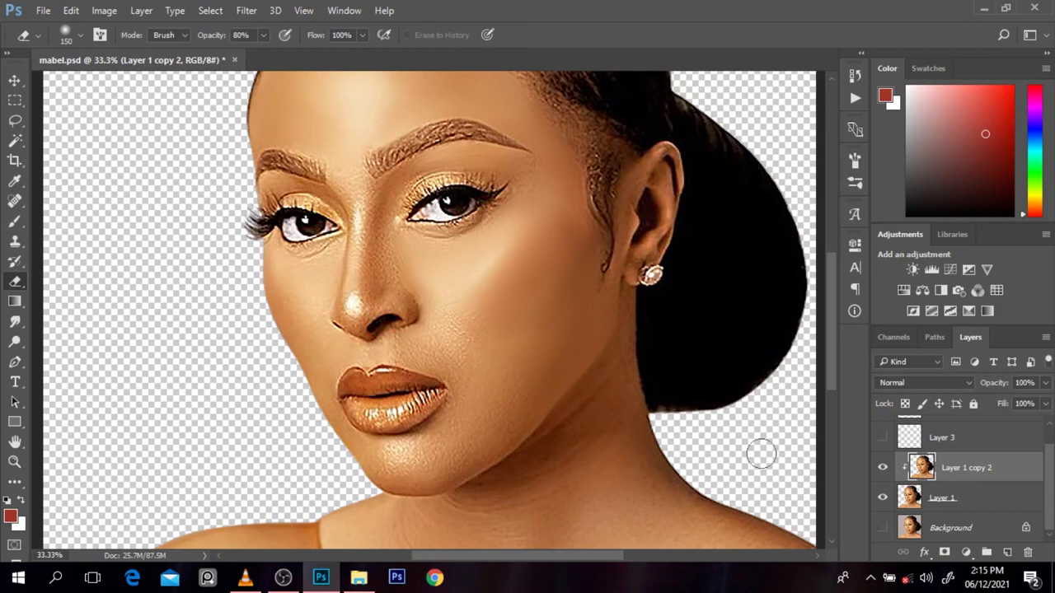
Smudge the lips and chin with the Smudge brush enlarged to 100, then 125.
{"action": "key", "text": "r"}
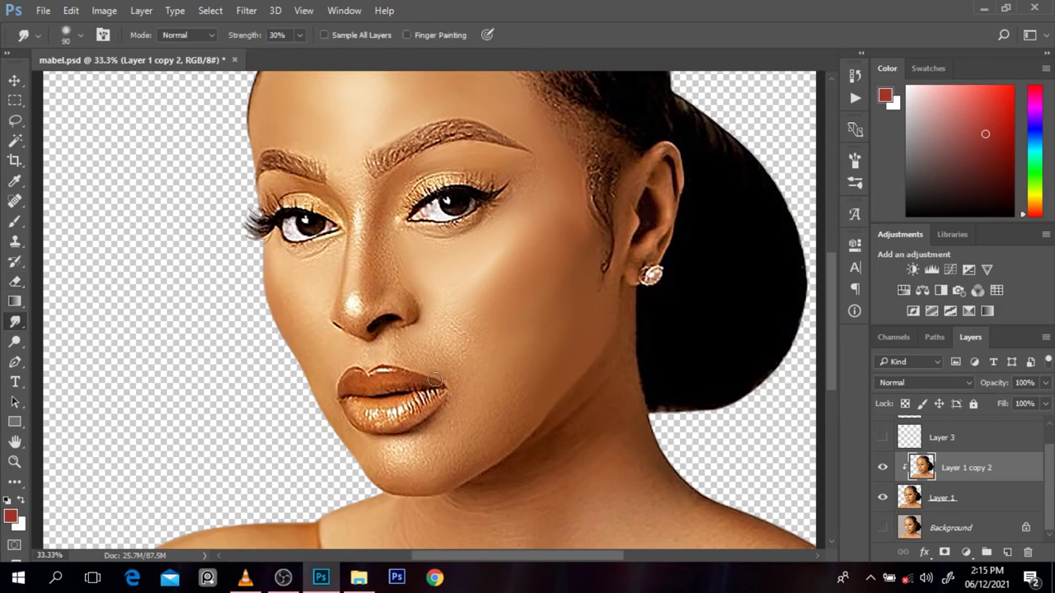
{"action": "key", "text": "bracketright"}
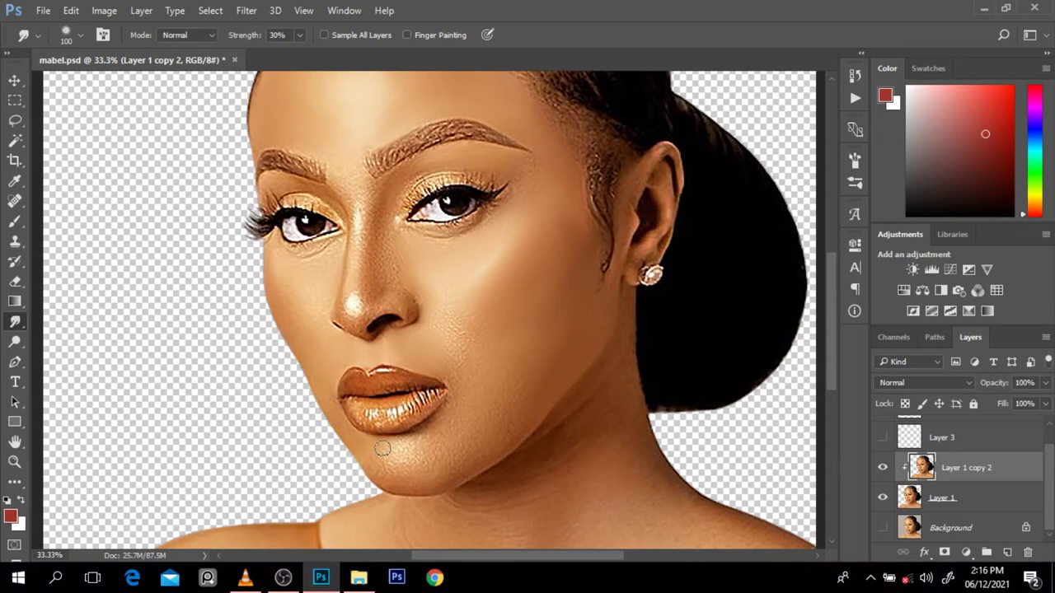
{"action": "key", "text": "bracketright"}
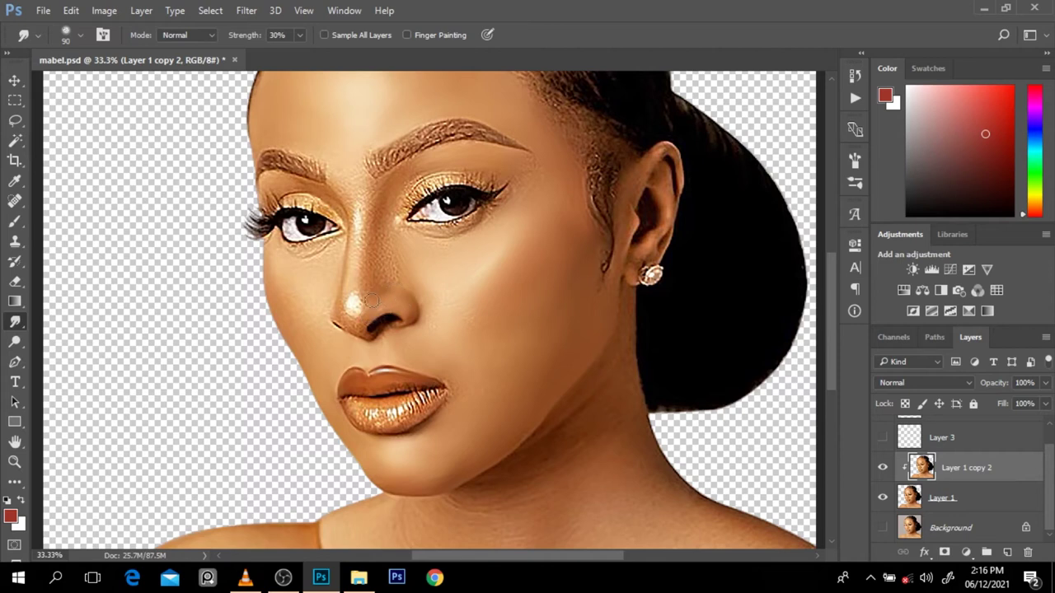
Smear light tone into the nostril and the nose tip up along the bridge.
{"action": "left_click_drag", "start_coordinate": [370, 300], "coordinate": [359, 329]}
{"action": "left_click_drag", "start_coordinate": [356, 307], "coordinate": [370, 240]}
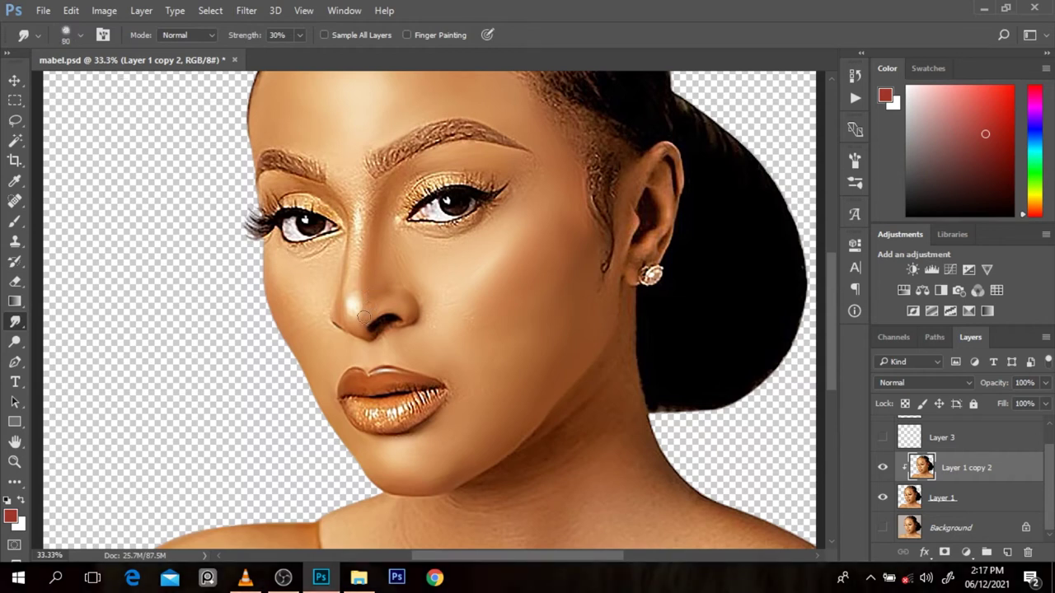
{"action": "key", "text": "bracketright"}
{"action": "key", "text": "bracketright"}
{"action": "key", "text": "bracketright"}
{"action": "key", "text": "bracketright"}
{"action": "key", "text": "bracketright"}
{"action": "key", "text": "bracketleft"}
{"action": "key", "text": "bracketleft"}
{"action": "key", "text": "bracketleft"}
Zoom in on the nose, set the brush to 100, zoom out, and smudge the neck.
{"action": "left_click", "coordinate": [385, 319], "text": "ctrl"}
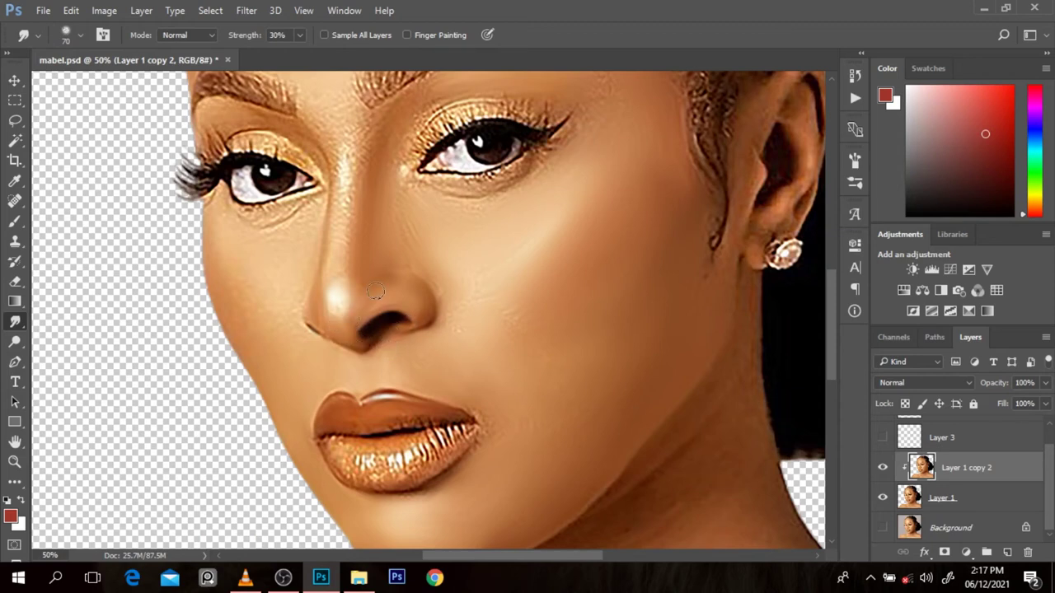
{"action": "key", "text": "bracketright"}
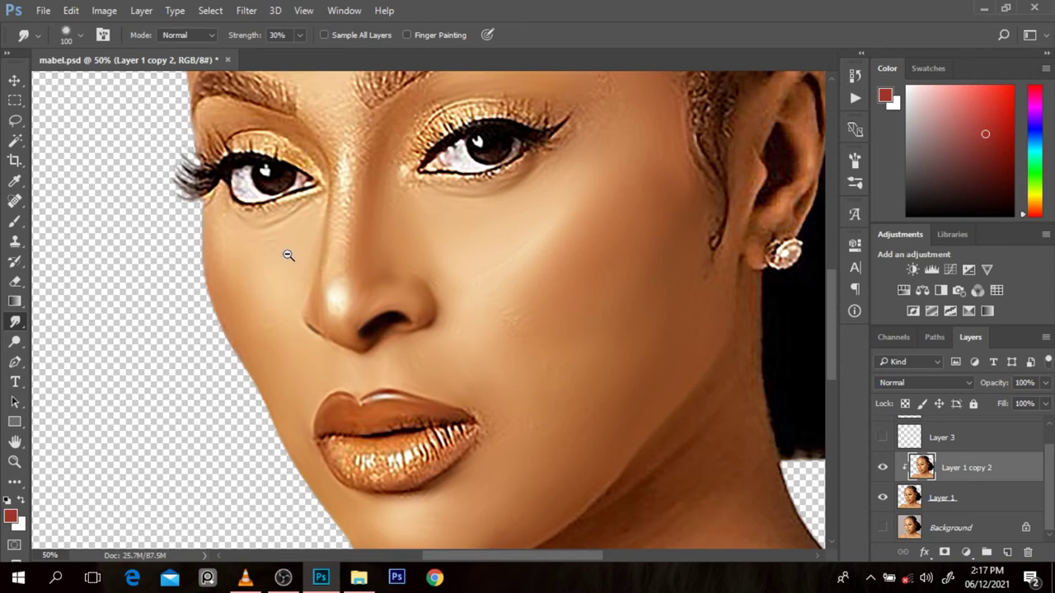
{"action": "left_click", "coordinate": [288, 255], "text": "alt"}
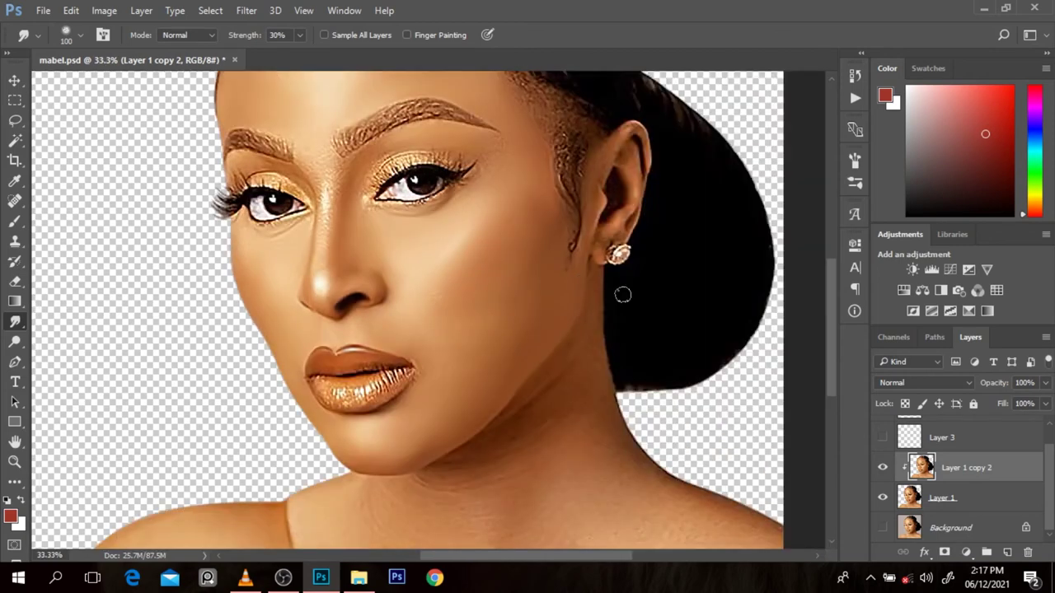
{"action": "left_click_drag", "start_coordinate": [831, 313], "coordinate": [831, 365]}
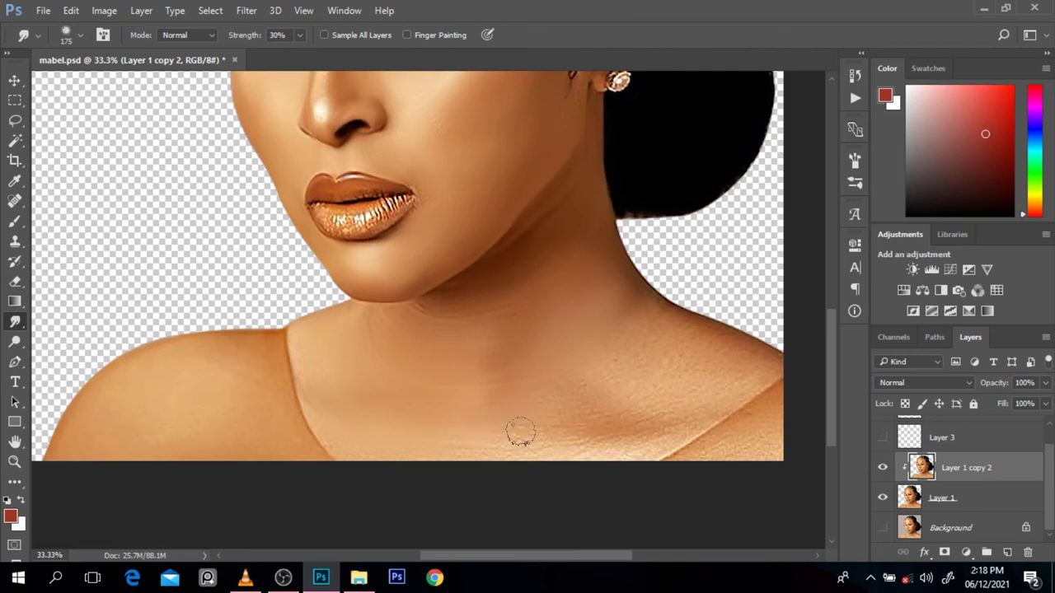
Smudge the neck skin upward, resizing the Smudge brush down to 80 px for the nose bridge.
{"action": "key", "text": "bracketright"}
{"action": "key", "text": "bracketright"}
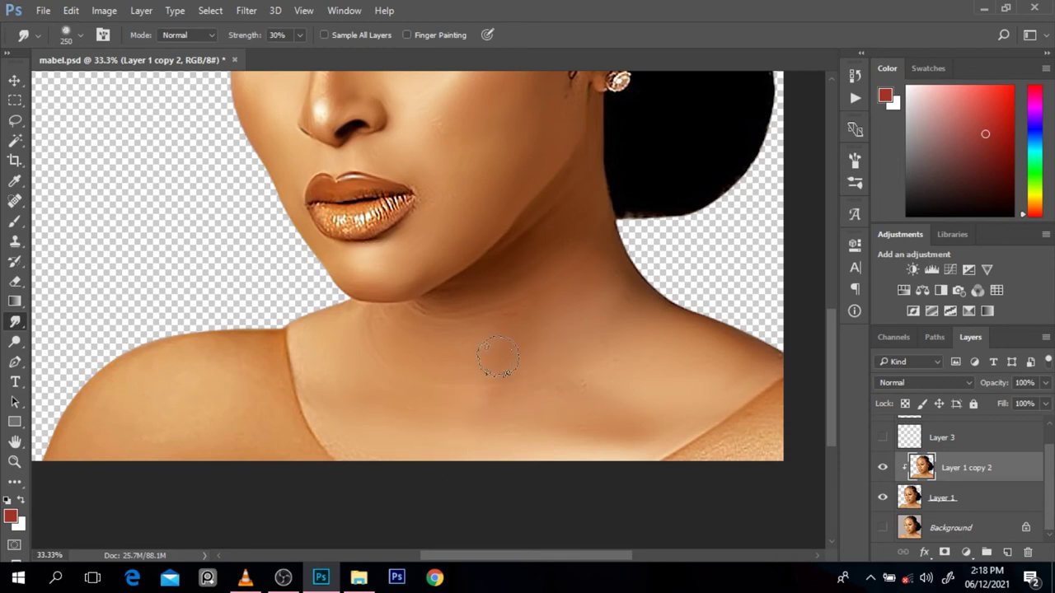
{"action": "key", "text": "bracketleft"}
{"action": "key", "text": "bracketleft"}
{"action": "left_click_drag", "start_coordinate": [830, 420], "coordinate": [828, 328]}
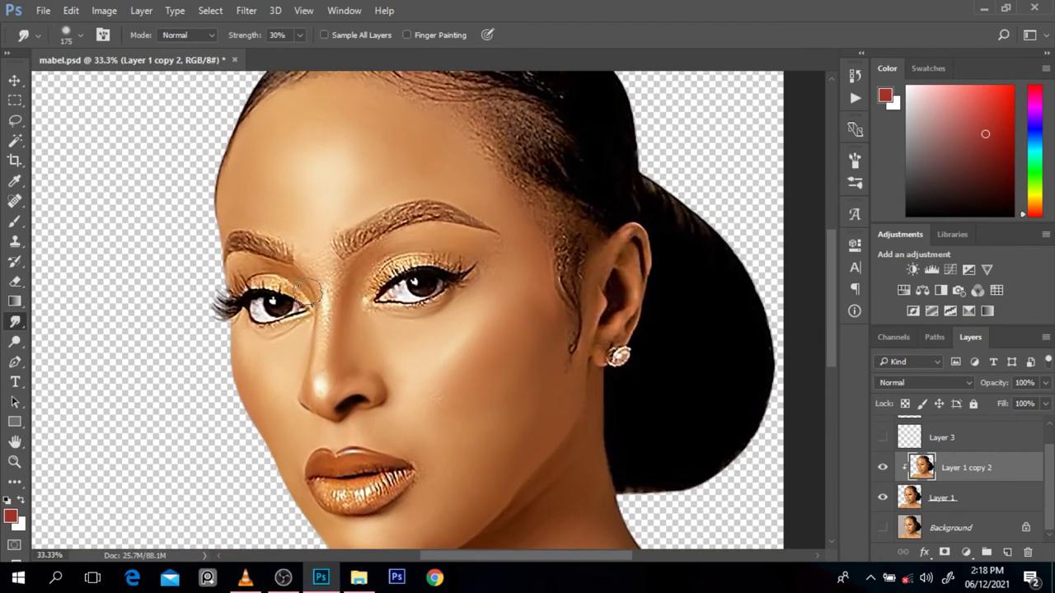
{"action": "key", "text": "bracketleft"}
{"action": "key", "text": "bracketleft"}
{"action": "key", "text": "bracketleft"}
{"action": "key", "text": "bracketleft"}
{"action": "key", "text": "bracketleft"}
{"action": "key", "text": "bracketleft"}
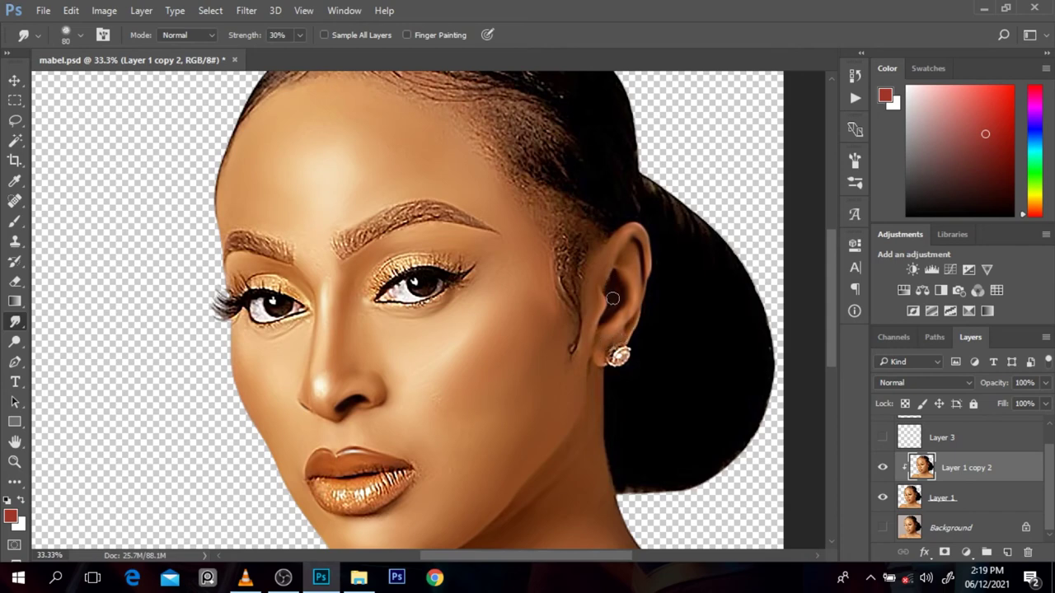
Zoom out and toggle the smudged layer's visibility to compare it with the original.
{"action": "left_click", "coordinate": [488, 296], "text": "alt"}
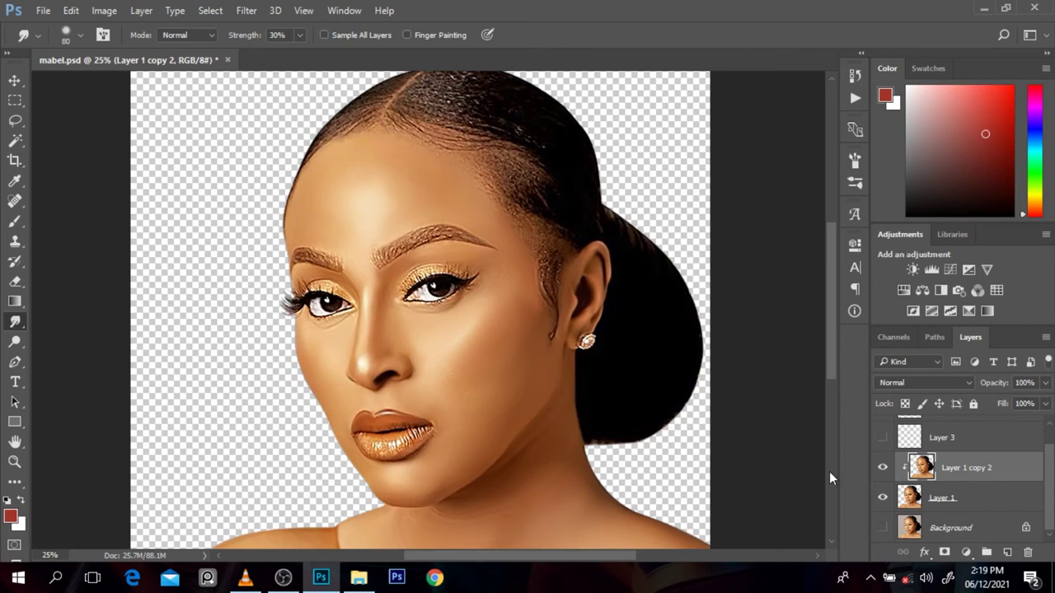
{"action": "left_click", "coordinate": [883, 467]}
{"action": "left_click", "coordinate": [884, 468]}
{"action": "left_click", "coordinate": [883, 467]}
{"action": "left_click", "coordinate": [883, 468]}
Show Layer 3 and draw looping brown guide strokes over the cheek with the Brush.
{"action": "left_click", "coordinate": [961, 440]}
{"action": "left_click", "coordinate": [883, 437]}
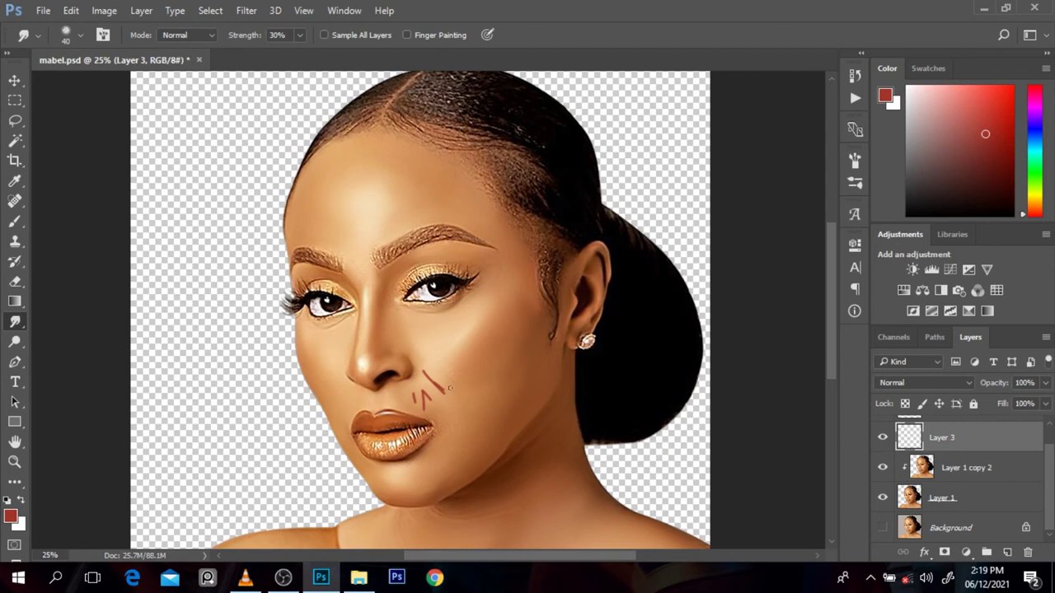
{"action": "key", "text": "b"}
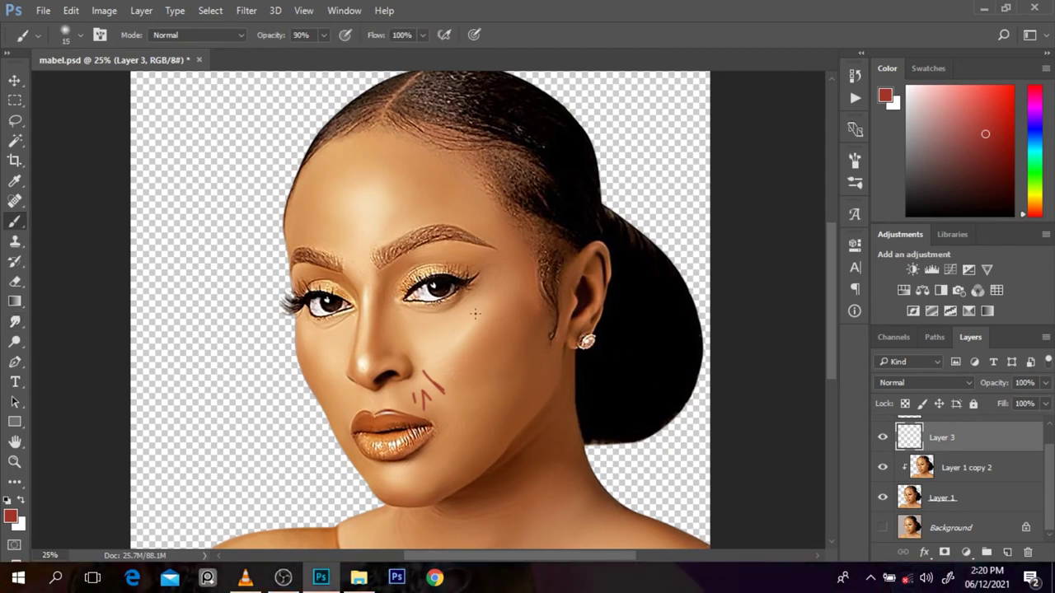
{"action": "mouse_move", "coordinate": [451, 375]}
{"action": "left_mouse_down"}
{"action": "mouse_move", "coordinate": [492, 346]}
{"action": "mouse_move", "coordinate": [469, 335]}
{"action": "mouse_move", "coordinate": [483, 325]}
{"action": "mouse_move", "coordinate": [445, 416]}
{"action": "left_mouse_up"}
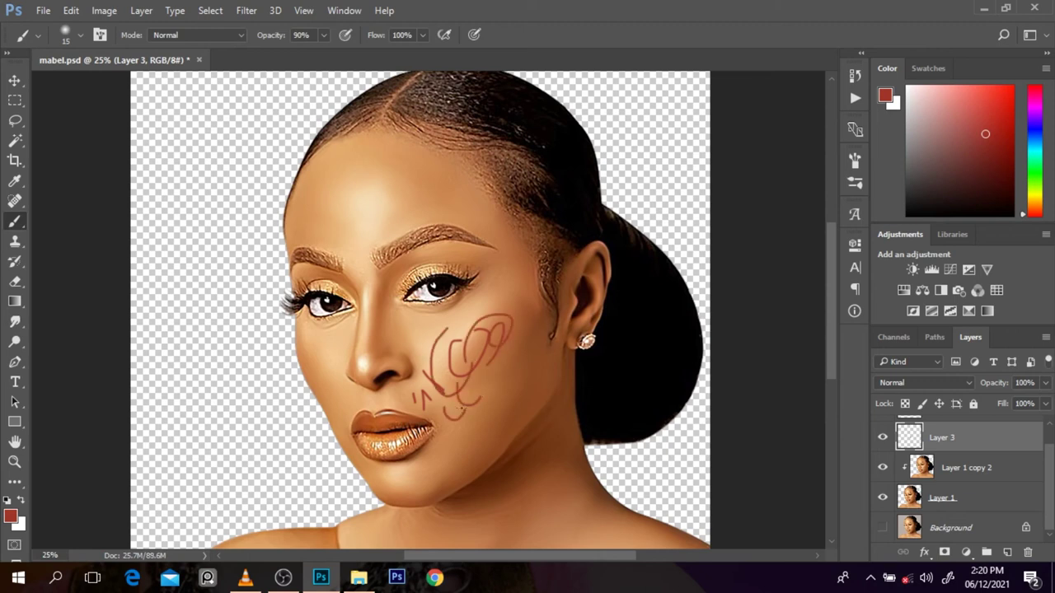
Compare layers by toggling visibility, leave Layer 3 hidden, and select Layer 1 copy 2.
{"action": "left_click", "coordinate": [882, 437]}
{"action": "left_click", "coordinate": [883, 437]}
{"action": "left_click", "coordinate": [884, 472]}
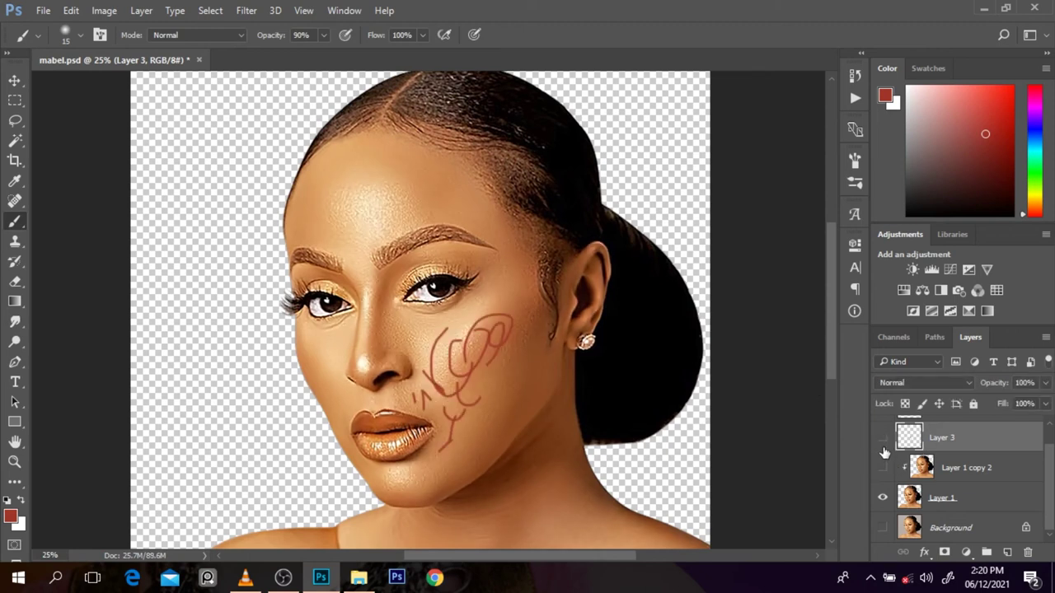
{"action": "left_click", "coordinate": [883, 438]}
{"action": "left_click", "coordinate": [883, 438]}
{"action": "left_click", "coordinate": [882, 438]}
{"action": "left_click", "coordinate": [883, 467]}
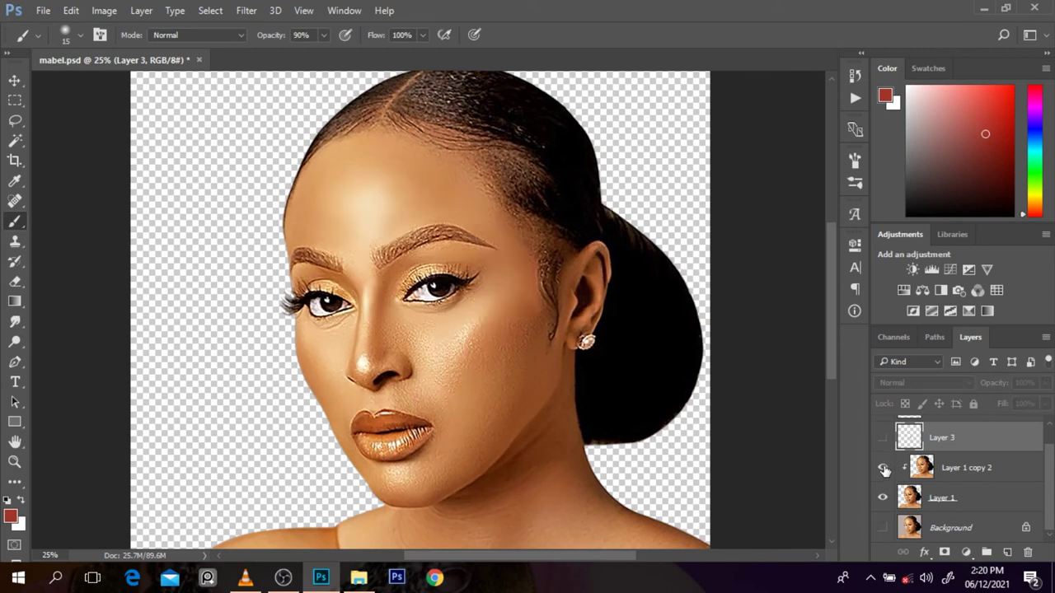
{"action": "left_click", "coordinate": [937, 471]}
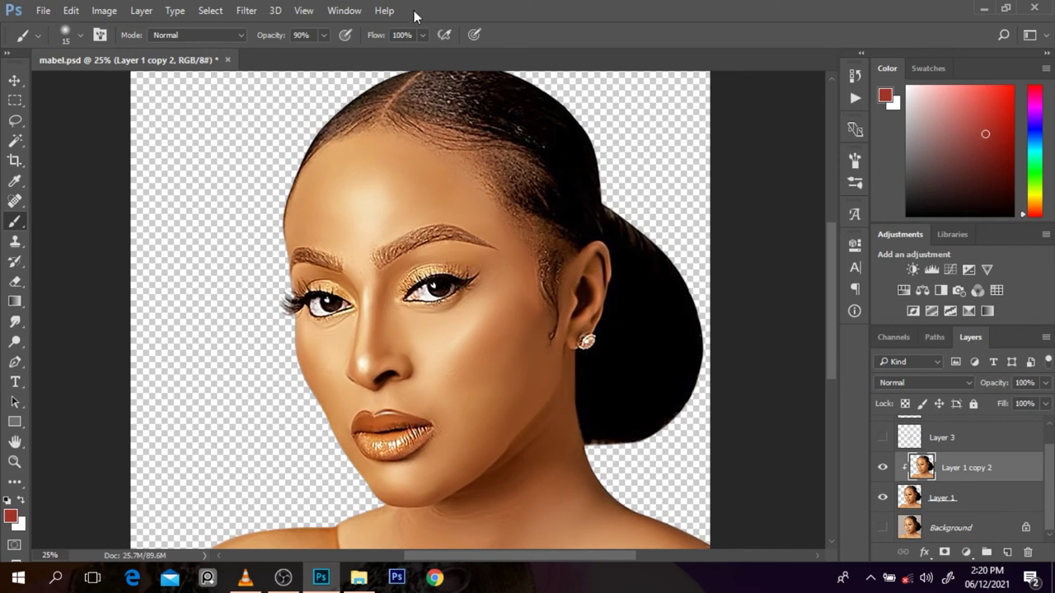
Duplicate Layer 1 copy 2 into Layer 1 copy 3, clipped to the layer below.
{"action": "key", "text": "r"}
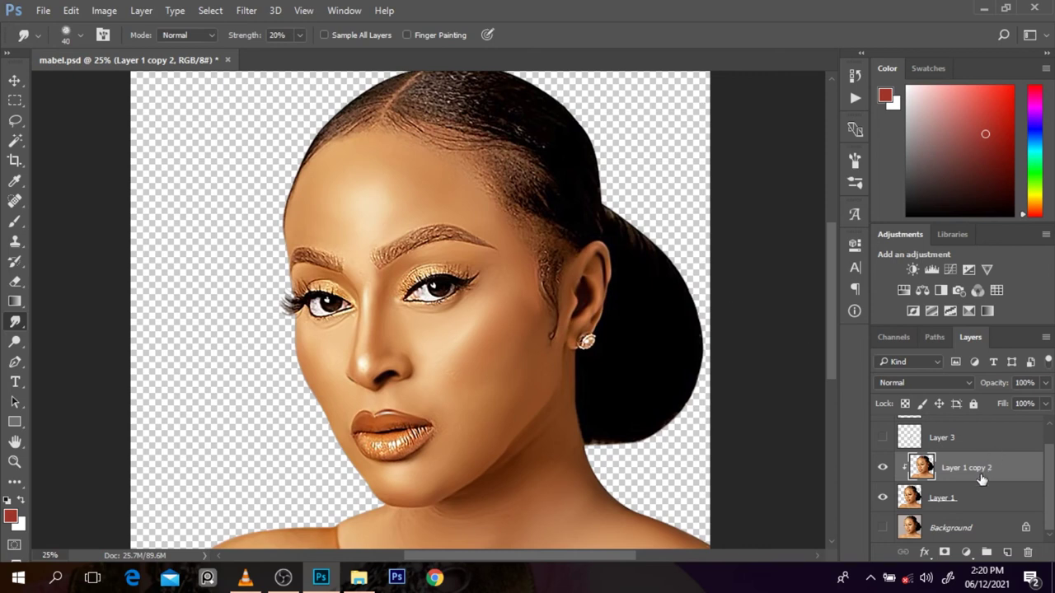
{"action": "key", "text": "ctrl+j"}
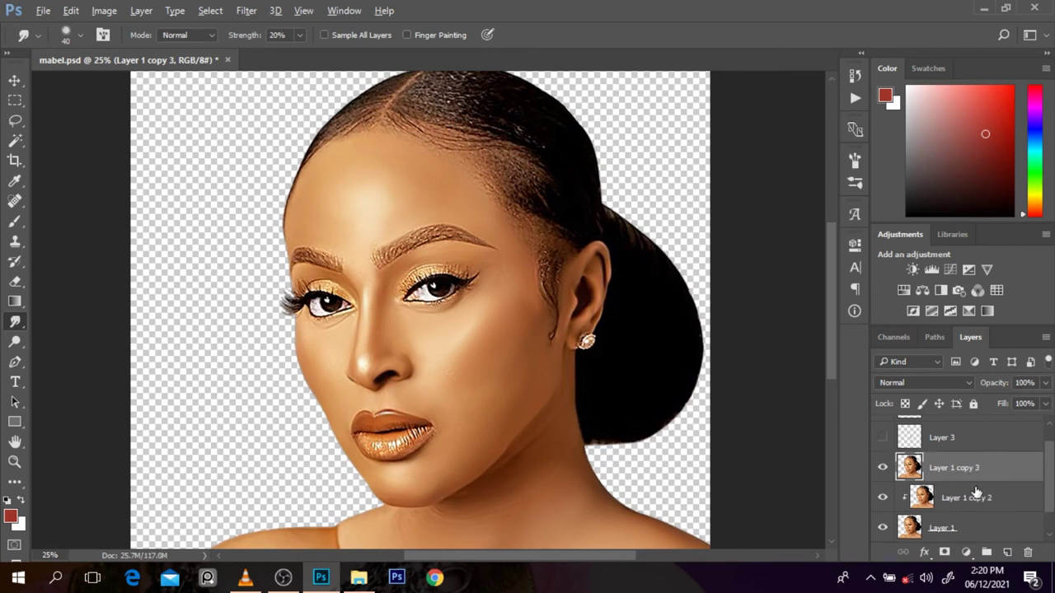
{"action": "left_click", "coordinate": [981, 482], "text": "alt"}
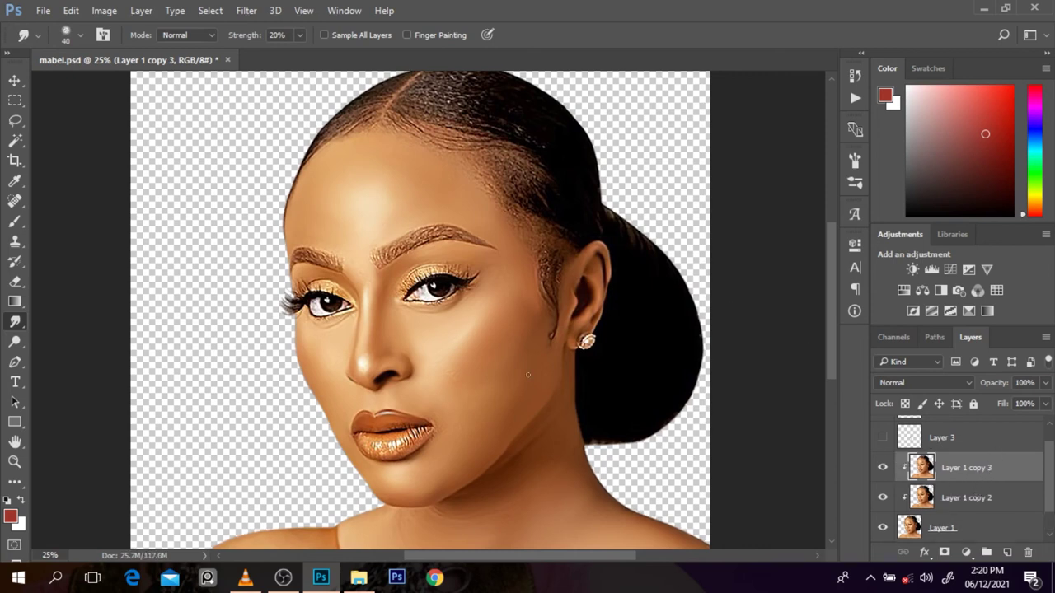
Smudge the forehead skin with a 300 px, 20% Smudge brush.
{"action": "key", "text": "bracketright"}
{"action": "key", "text": "bracketright"}
{"action": "key", "text": "bracketright"}
{"action": "key", "text": "bracketright"}
{"action": "key", "text": "bracketright"}
{"action": "key", "text": "bracketright"}
{"action": "key", "text": "bracketright"}
{"action": "key", "text": "bracketright"}
{"action": "key", "text": "bracketright"}
{"action": "key", "text": "bracketright"}
{"action": "key", "text": "bracketleft"}
{"action": "key", "text": "bracketleft"}
{"action": "key", "text": "bracketright"}
{"action": "key", "text": "bracketright"}
{"action": "key", "text": "bracketright"}
{"action": "mouse_move", "coordinate": [379, 208]}
{"action": "left_mouse_down"}
{"action": "mouse_move", "coordinate": [341, 188]}
{"action": "mouse_move", "coordinate": [341, 231]}
{"action": "mouse_move", "coordinate": [321, 210]}
{"action": "mouse_move", "coordinate": [330, 173]}
{"action": "mouse_move", "coordinate": [356, 157]}
{"action": "mouse_move", "coordinate": [387, 190]}
{"action": "mouse_move", "coordinate": [372, 216]}
{"action": "mouse_move", "coordinate": [397, 187]}
{"action": "mouse_move", "coordinate": [389, 177]}
{"action": "mouse_move", "coordinate": [372, 226]}
{"action": "mouse_move", "coordinate": [401, 173]}
{"action": "mouse_move", "coordinate": [365, 154]}
{"action": "mouse_move", "coordinate": [432, 179]}
{"action": "mouse_move", "coordinate": [421, 178]}
{"action": "mouse_move", "coordinate": [432, 188]}
{"action": "mouse_move", "coordinate": [401, 212]}
{"action": "mouse_move", "coordinate": [407, 173]}
{"action": "mouse_move", "coordinate": [423, 189]}
{"action": "mouse_move", "coordinate": [452, 169]}
{"action": "left_mouse_up"}
{"action": "left_click", "coordinate": [483, 280]}
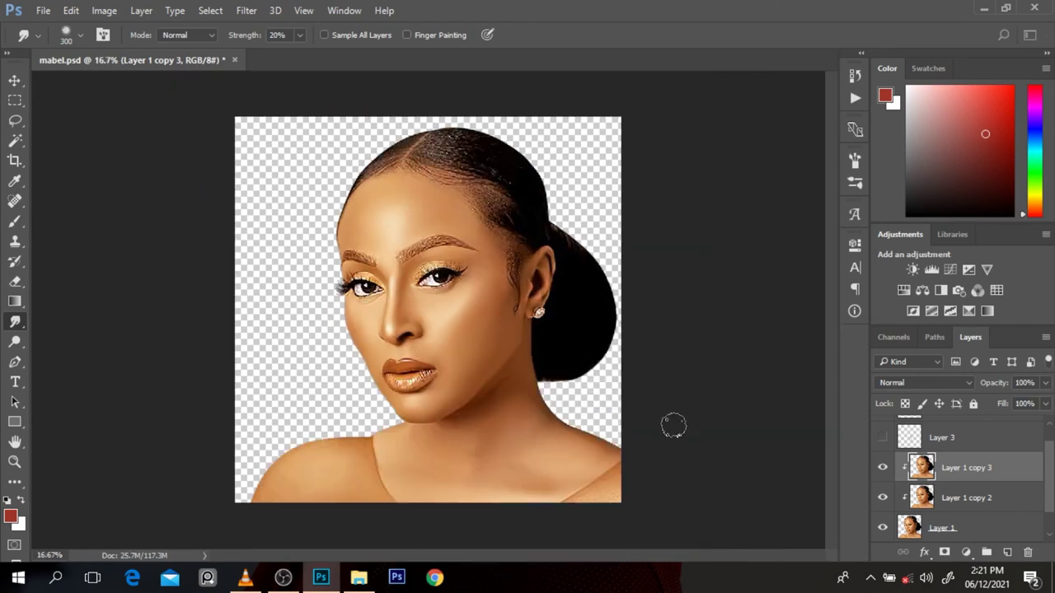
Clip Layer 1 copy 3 to the layer below and toggle it for a before-and-after comparison.
{"action": "key", "text": "ctrl+alt+g"}
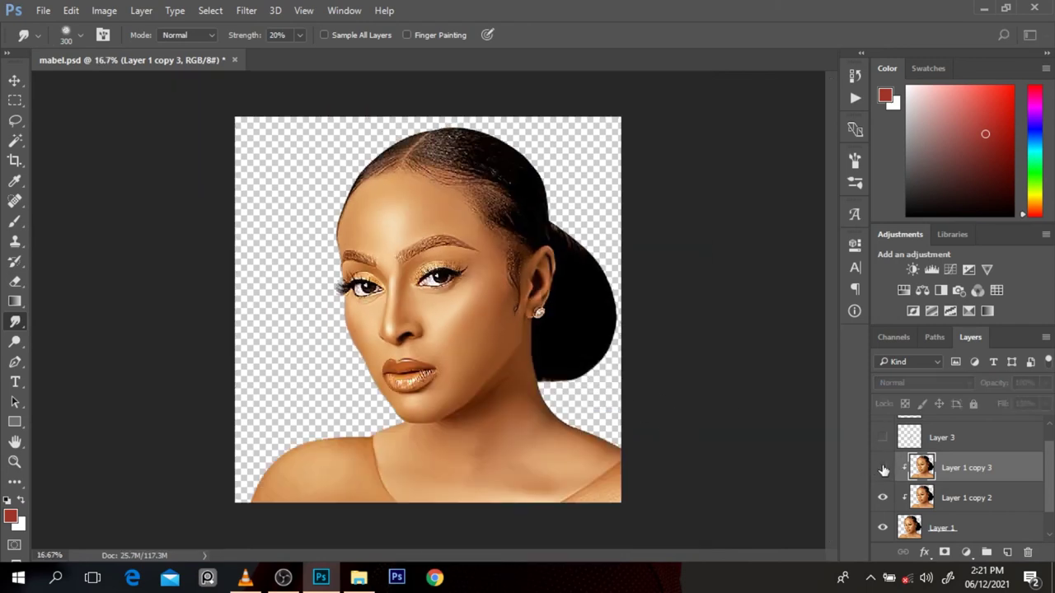
{"action": "left_click", "coordinate": [882, 468]}
{"action": "left_click", "coordinate": [883, 468]}
{"action": "left_click", "coordinate": [883, 468]}
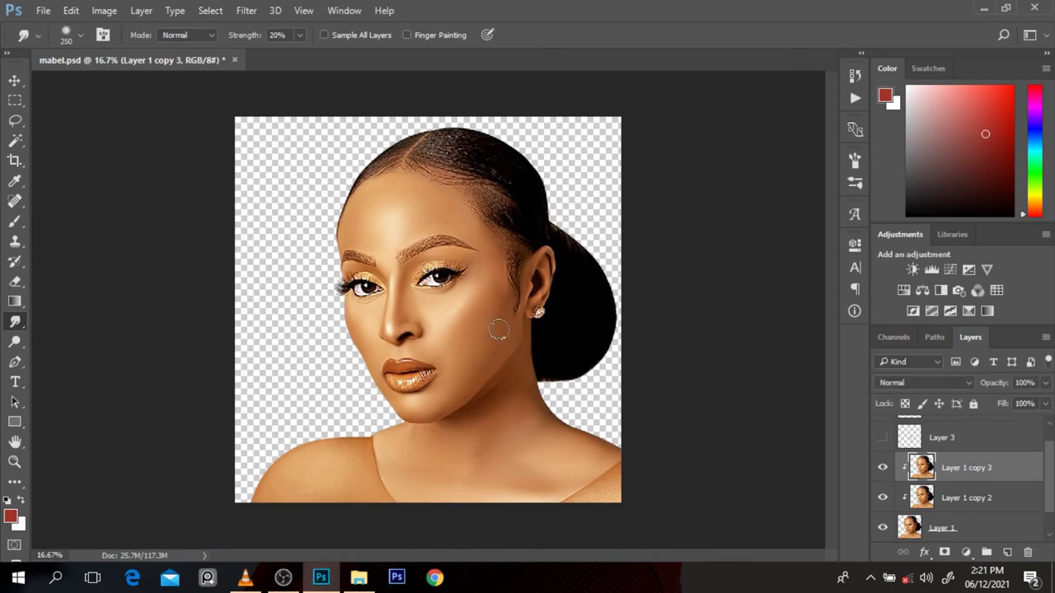
Zoom in and smudge the cheeks, mouth and chin, varying the brush between 90 and 250 px.
{"action": "key", "text": "bracketleft"}
{"action": "scroll", "coordinate": [407, 330], "scroll_direction": "up", "scroll_amount": 1}
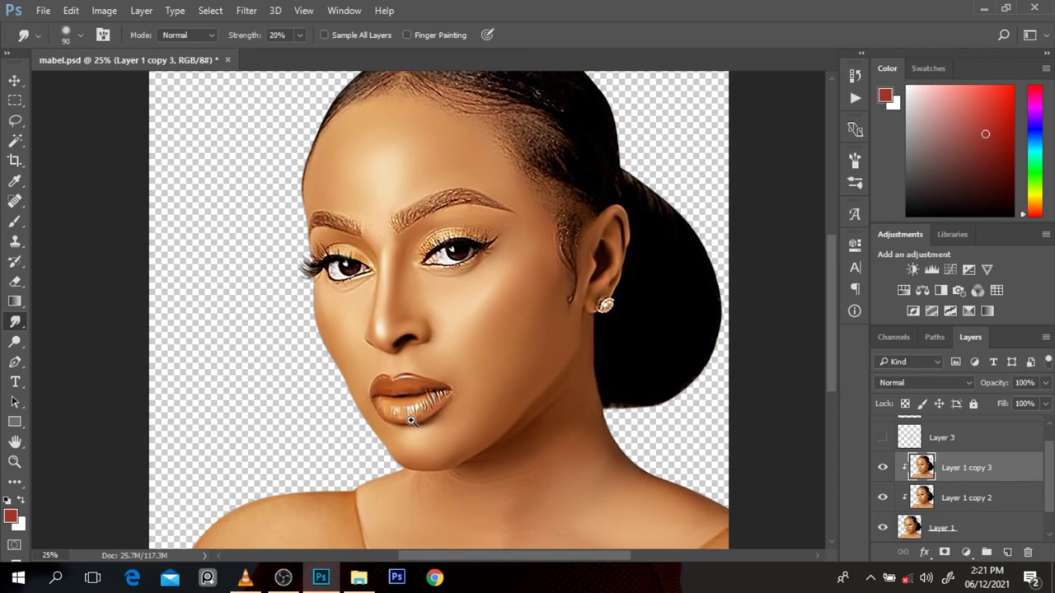
{"action": "scroll", "coordinate": [417, 416], "scroll_direction": "up", "scroll_amount": 1}
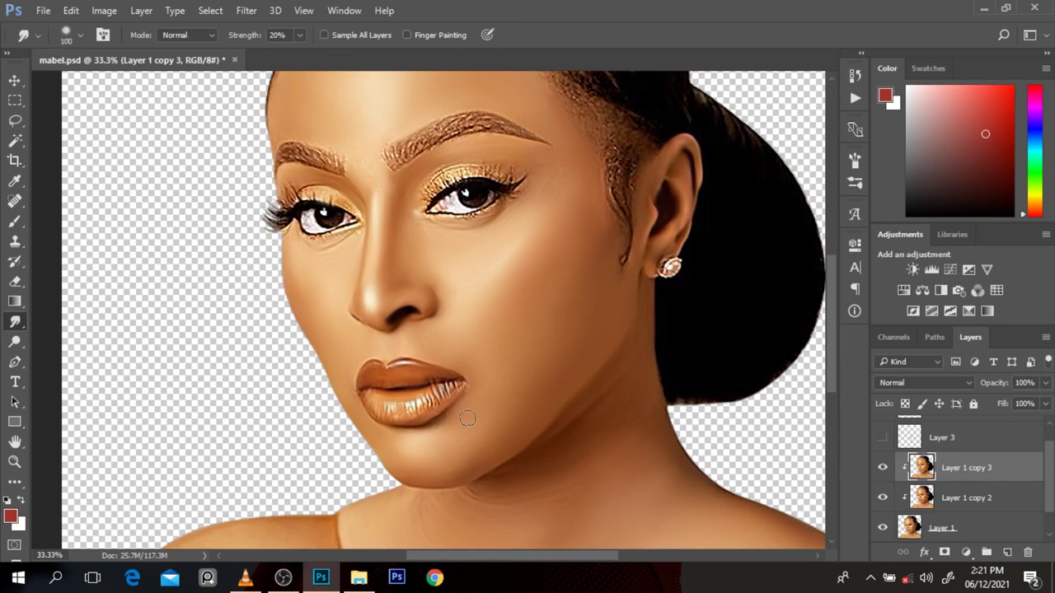
{"action": "key", "text": "bracketright"}
{"action": "key", "text": "bracketright"}
{"action": "key", "text": "bracketleft"}
{"action": "key", "text": "bracketleft"}
{"action": "key", "text": "bracketleft"}
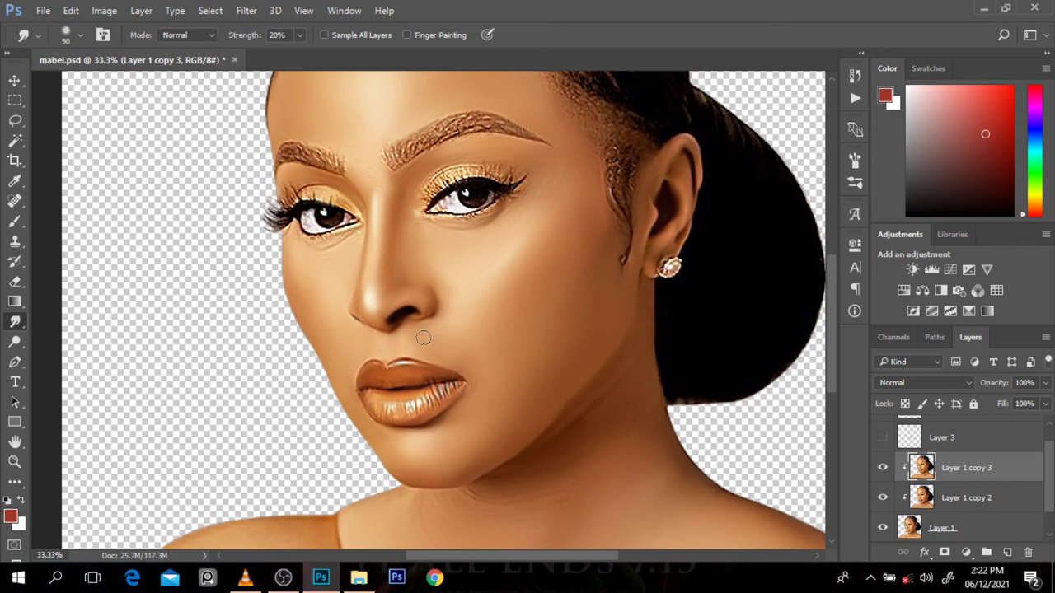
{"action": "key", "text": "bracketright"}
{"action": "key", "text": "bracketright"}
{"action": "key", "text": "bracketleft"}
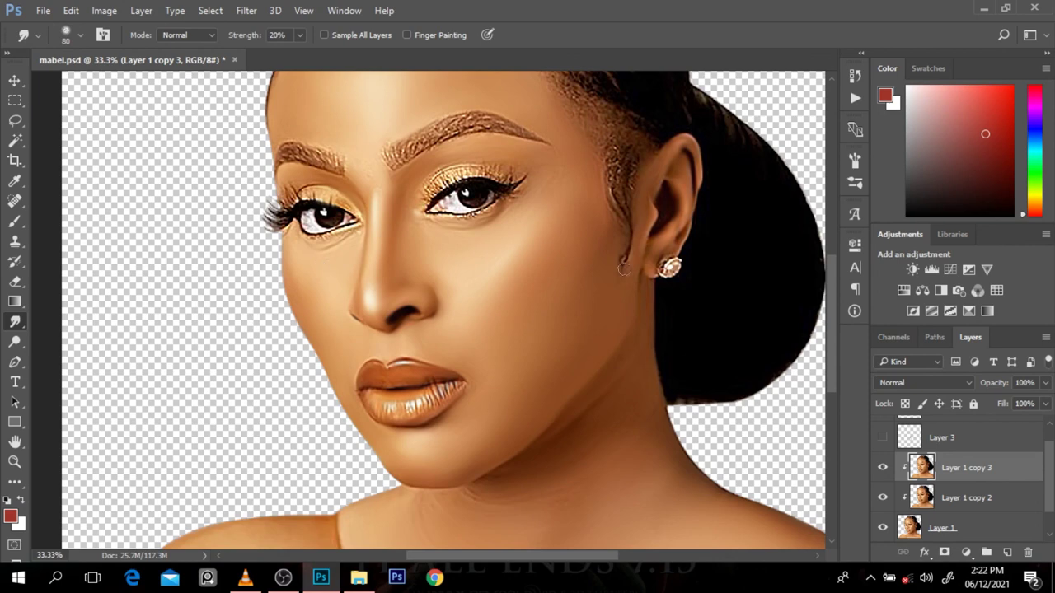
{"action": "left_click", "coordinate": [635, 170], "text": "alt"}
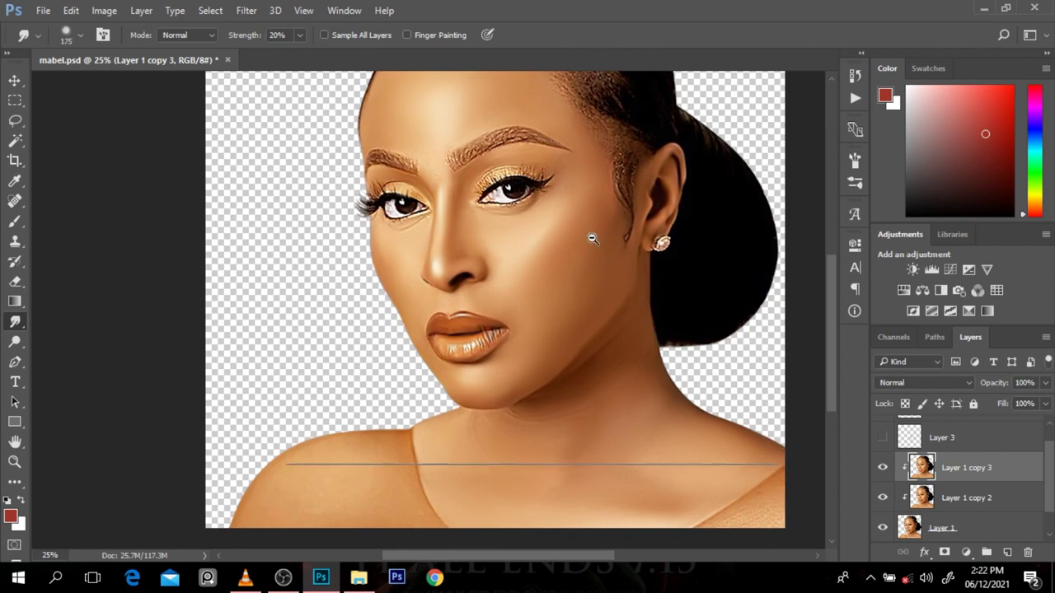
{"action": "key", "text": "ctrl+minus"}
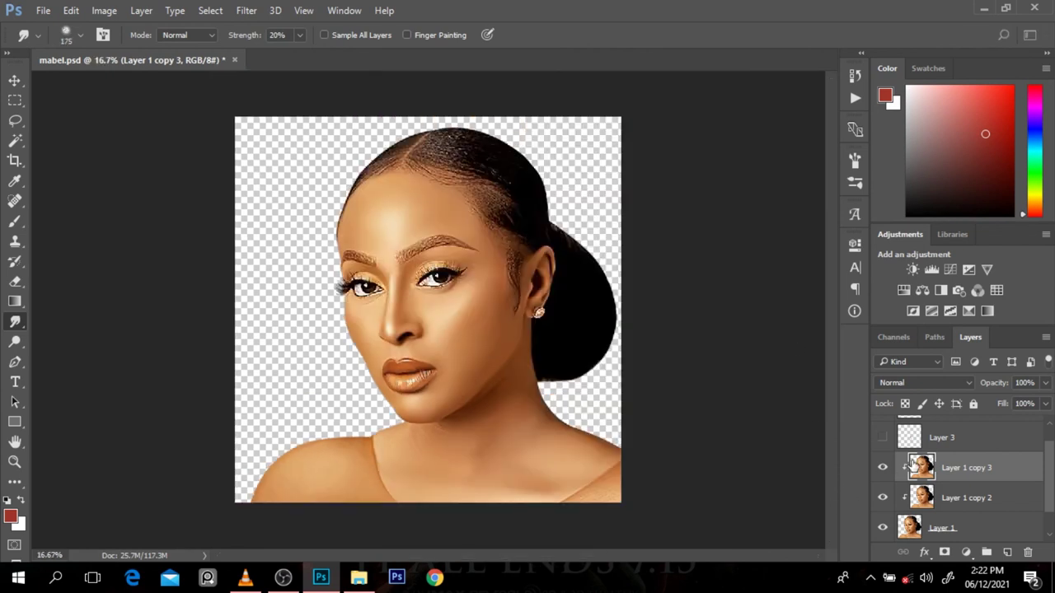
Toggle Layer 1 copy 3 on and off to compare the smudged face with the original.
{"action": "left_click", "coordinate": [882, 468]}
{"action": "left_click", "coordinate": [882, 468]}
{"action": "left_click", "coordinate": [882, 468]}
{"action": "left_click", "coordinate": [882, 468]}
{"action": "left_click", "coordinate": [882, 468]}
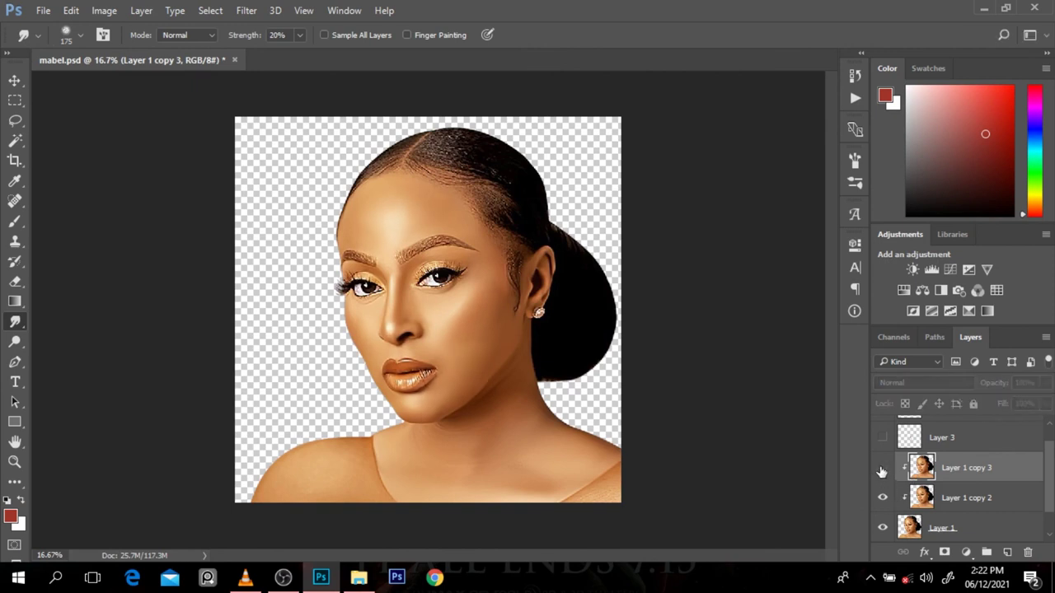
{"action": "left_click", "coordinate": [882, 469]}
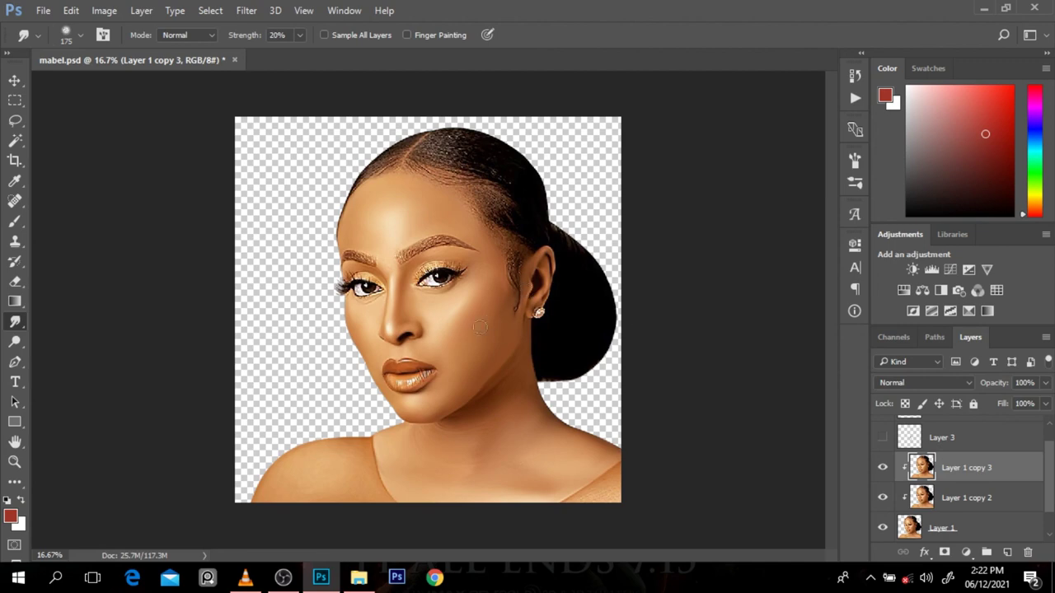
Zoom in on the nose and lips to compare Layer 1 copy 3, then fit the portrait.
{"action": "left_click", "coordinate": [419, 338], "text": "ctrl"}
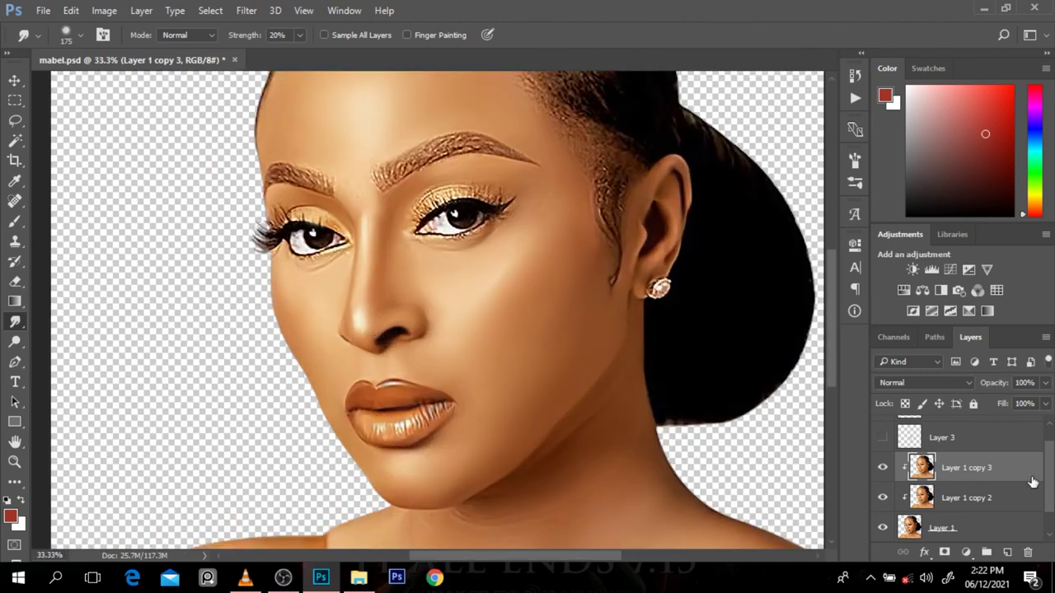
{"action": "left_click", "coordinate": [882, 468]}
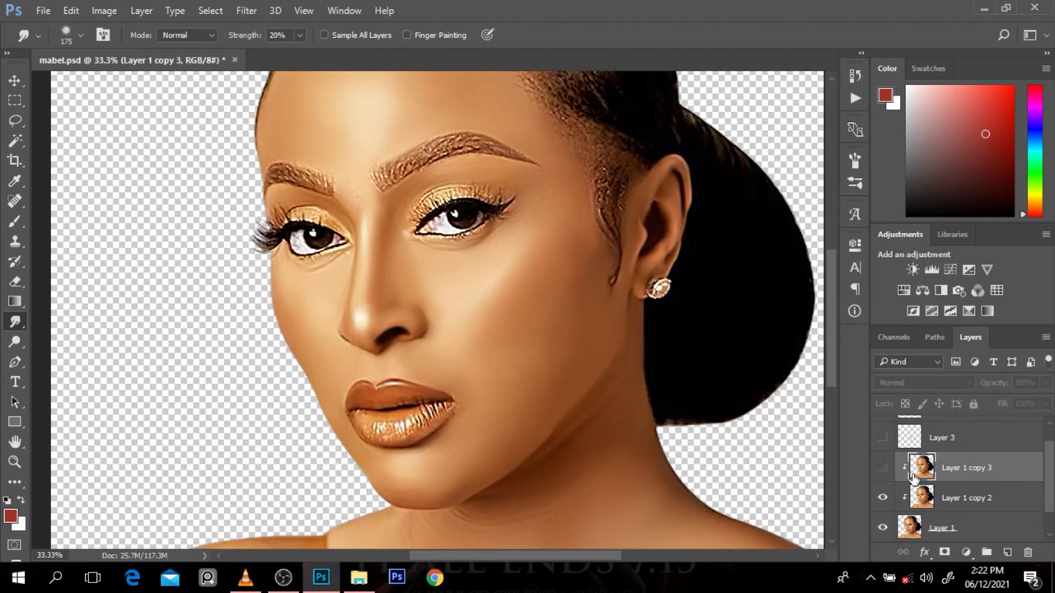
{"action": "left_click", "coordinate": [884, 467]}
{"action": "left_click", "coordinate": [521, 312], "text": "alt"}
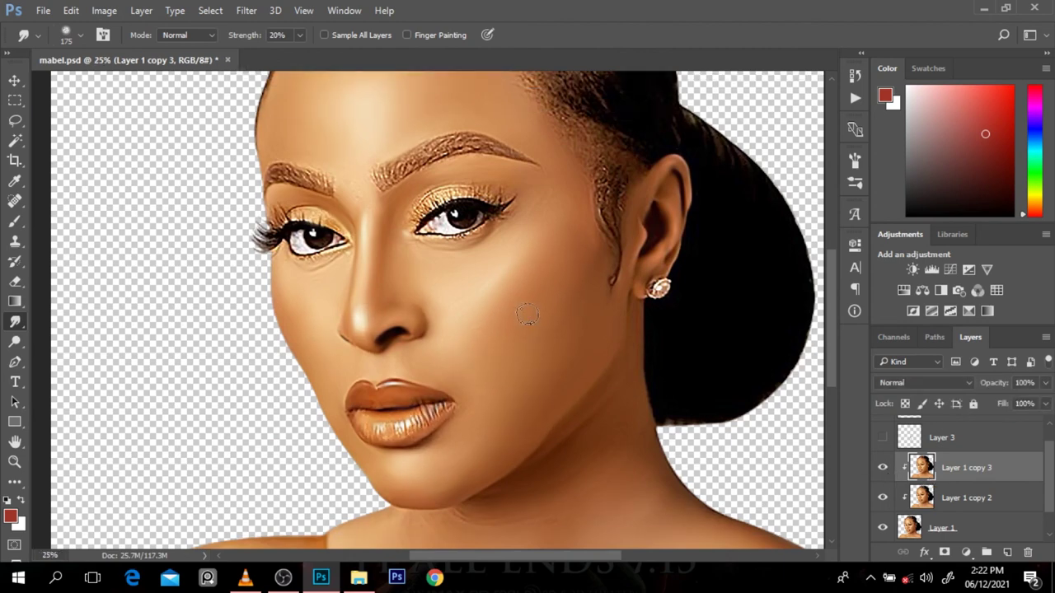
{"action": "left_click", "coordinate": [577, 329], "text": "alt"}
{"action": "left_click", "coordinate": [608, 337], "text": "alt"}
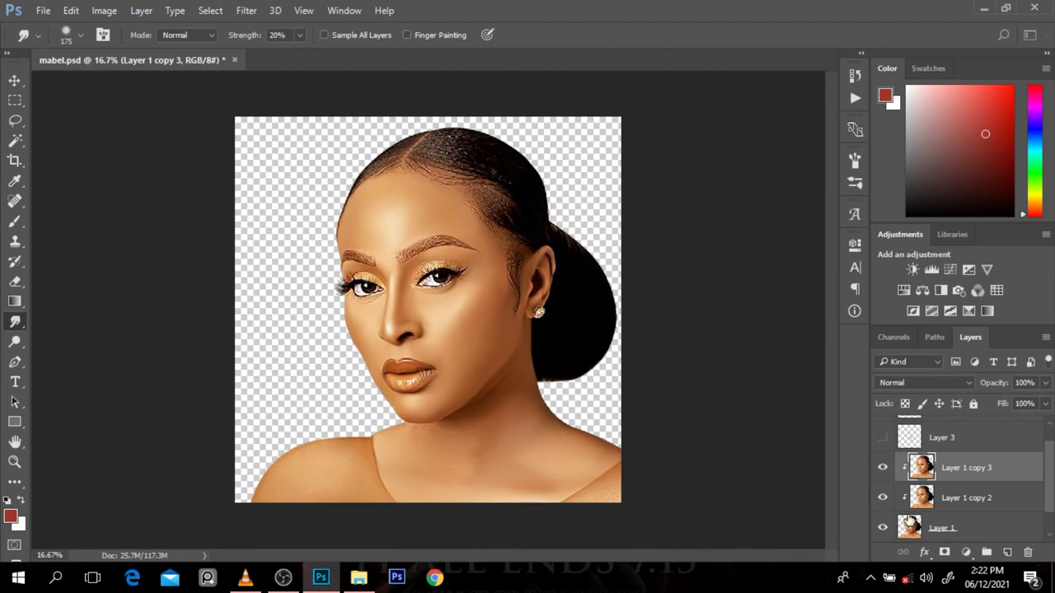
{"action": "scroll", "coordinate": [1051, 463], "scroll_direction": "down", "scroll_amount": 1}
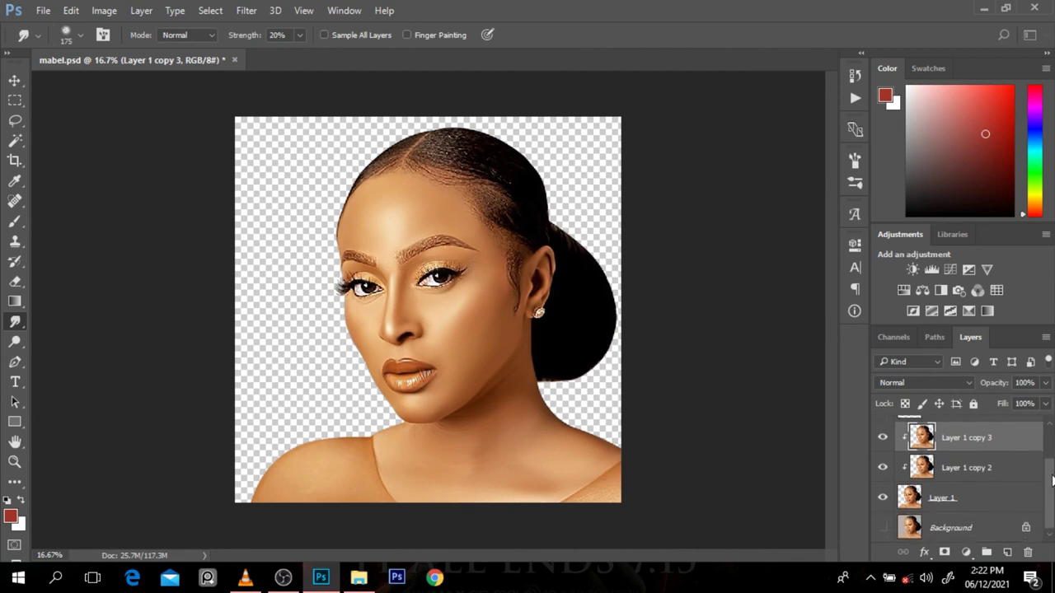
Duplicate Layer 1 into Layer 1 copy, compare its visibility, and reselect Layer 1 copy 3.
{"action": "left_click", "coordinate": [949, 500]}
{"action": "key", "text": "ctrl+j"}
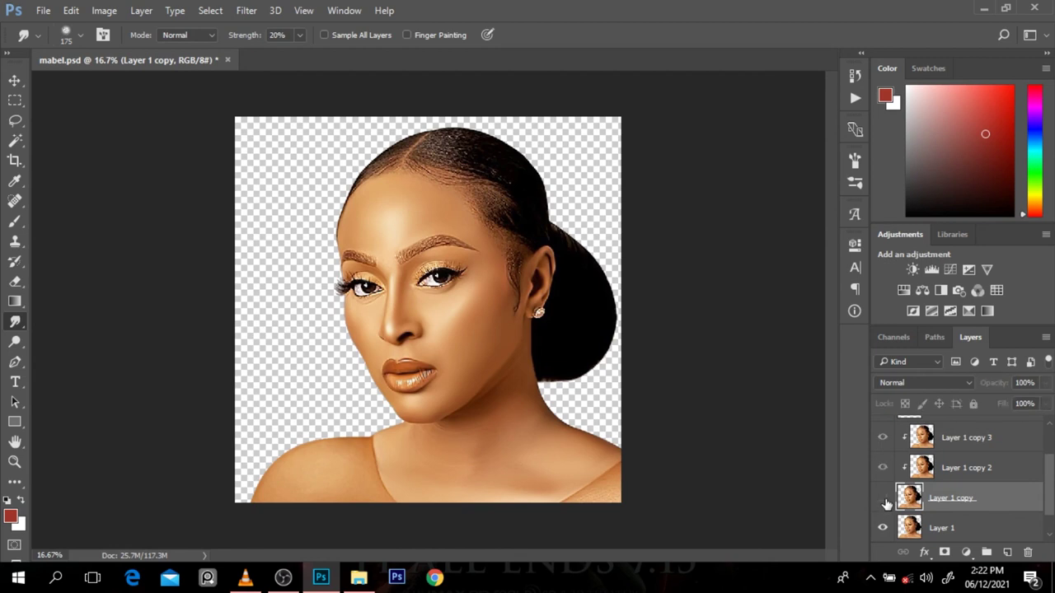
{"action": "left_click", "coordinate": [883, 499]}
{"action": "left_click", "coordinate": [883, 500]}
{"action": "left_click", "coordinate": [884, 499]}
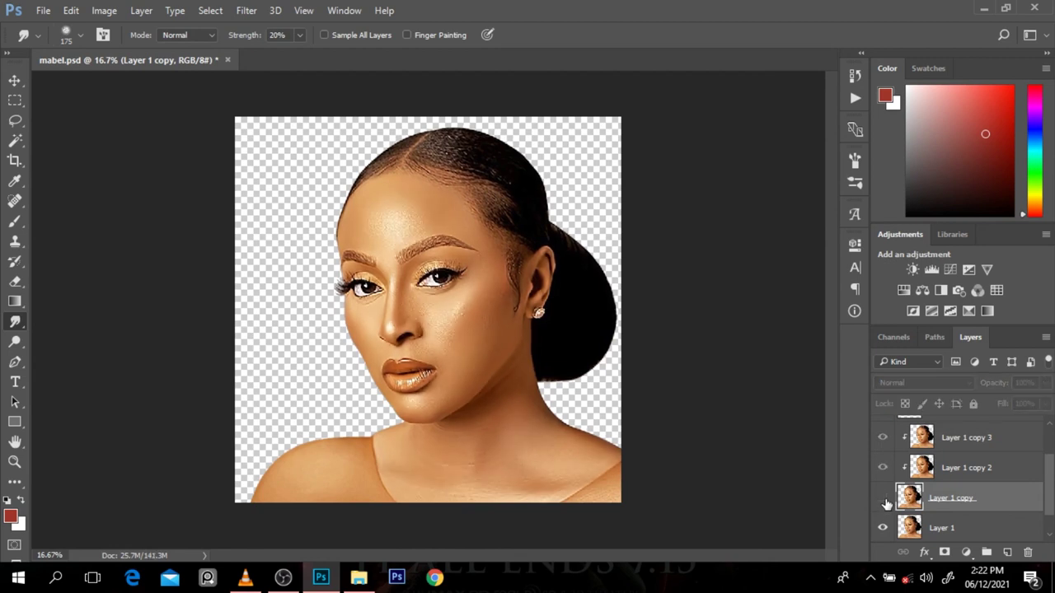
{"action": "left_click", "coordinate": [884, 499]}
{"action": "left_click", "coordinate": [882, 499]}
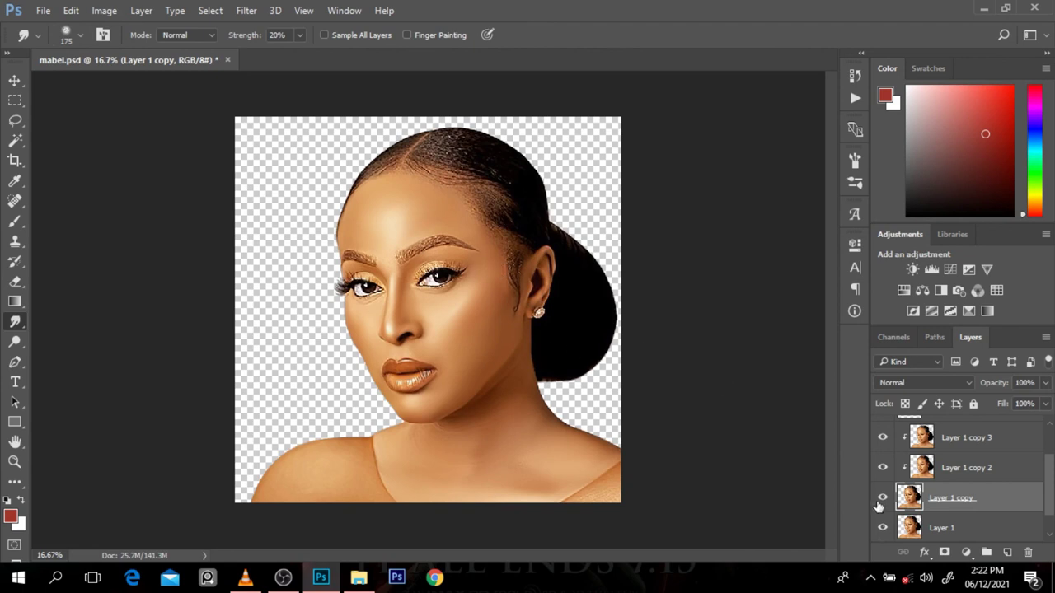
{"action": "left_click", "coordinate": [882, 498]}
{"action": "left_click", "coordinate": [965, 437]}
{"action": "left_click", "coordinate": [883, 498]}
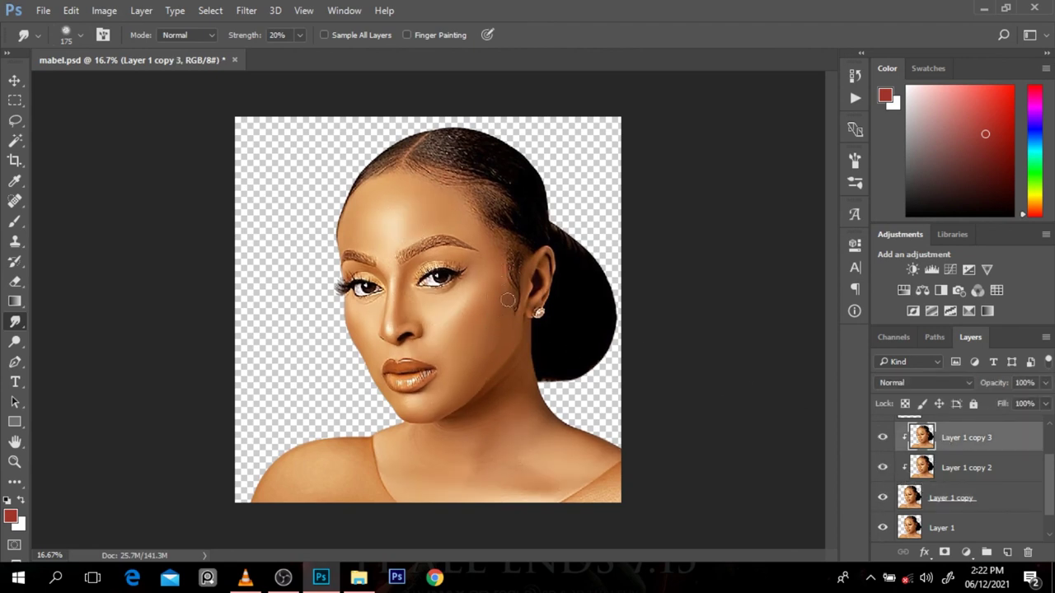
Enlarge the Smudge brush to 300 px and zoom in on the cheek beside the mouth.
{"action": "key", "text": "bracketright"}
{"action": "key", "text": "bracketright"}
{"action": "key", "text": "bracketright"}
{"action": "left_click", "coordinate": [467, 335], "text": "alt"}
{"action": "left_click", "coordinate": [460, 380], "text": "ctrl"}
{"action": "left_click", "coordinate": [455, 363], "text": "ctrl"}
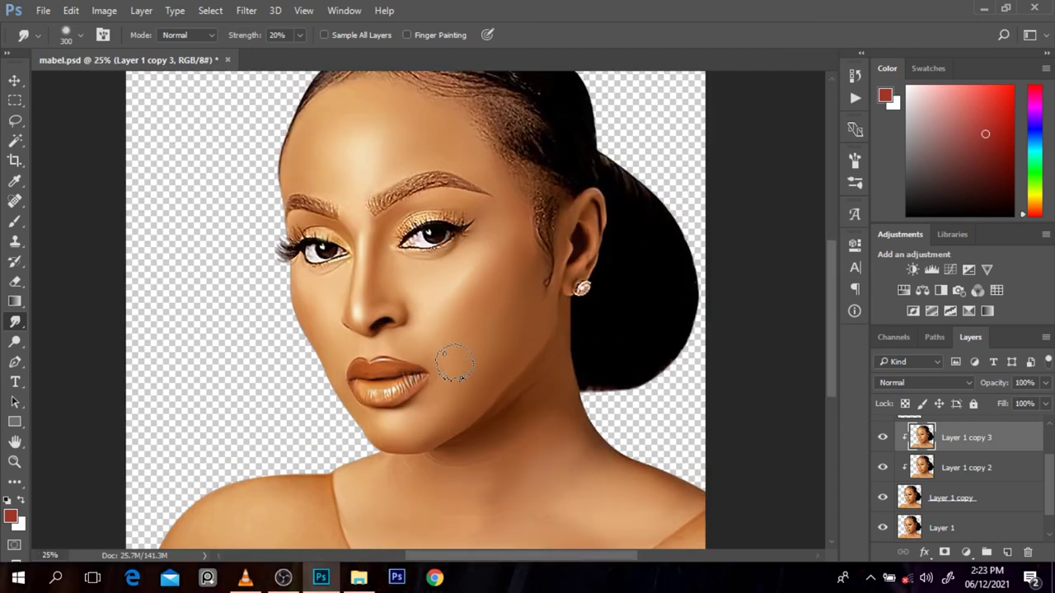